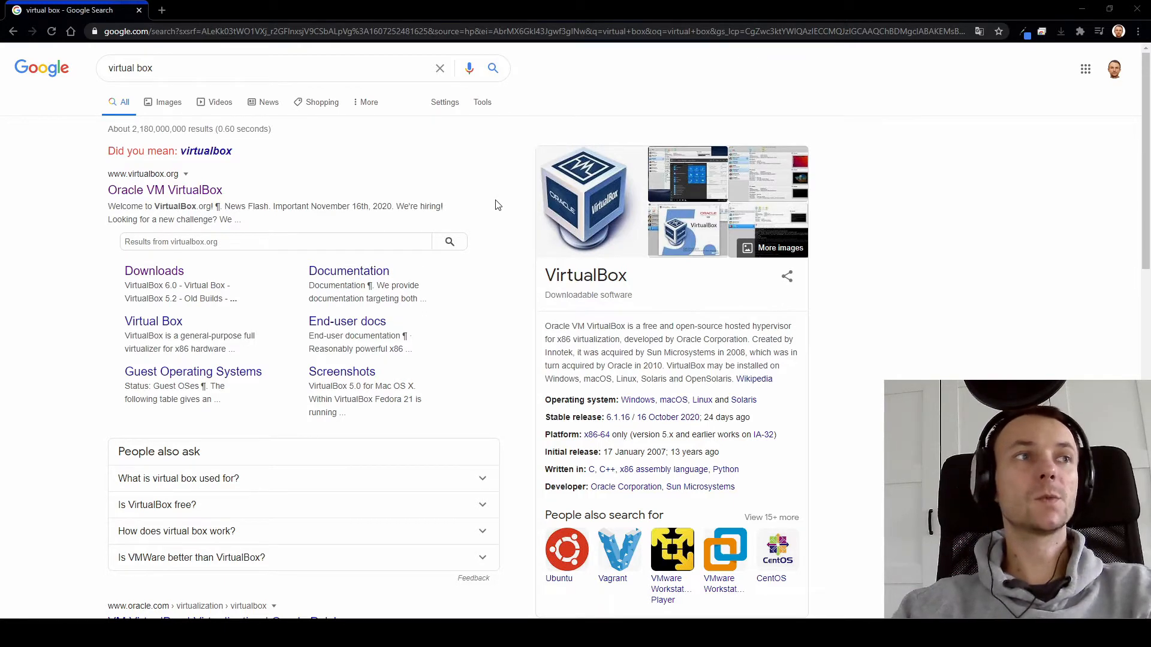
Open the Downloads page of the Oracle VM VirtualBox website and download the VirtualBox 6.1.16 package for Windows hosts.
{"action": "triple_click", "coordinate": [221, 83]}
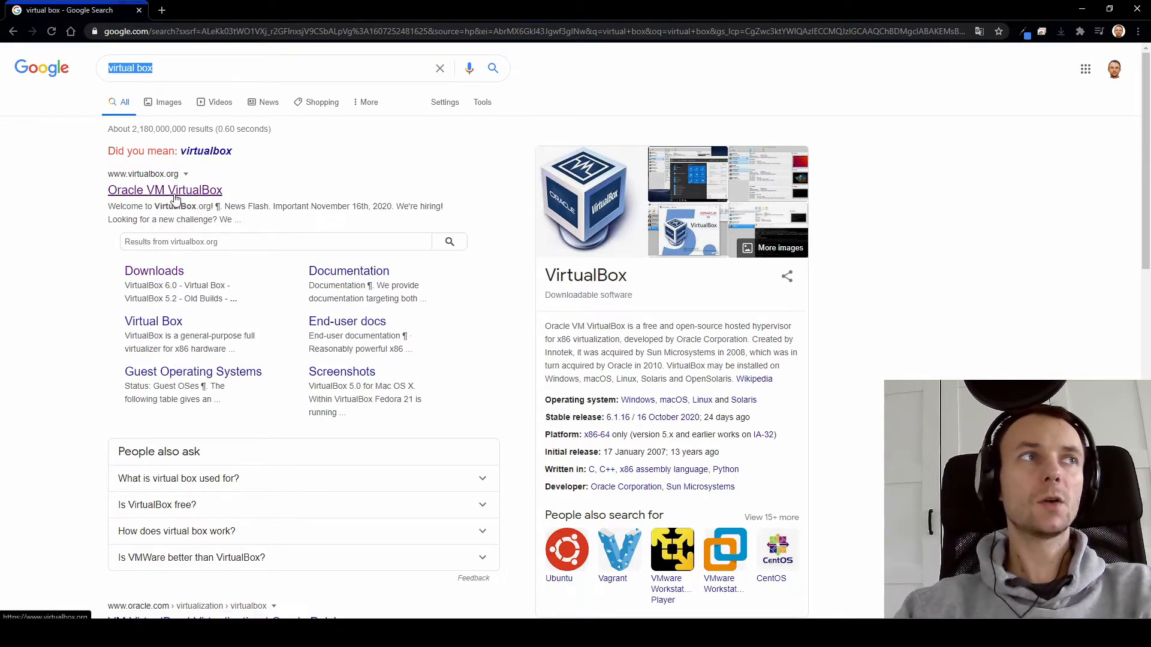
{"action": "left_click", "coordinate": [198, 192]}
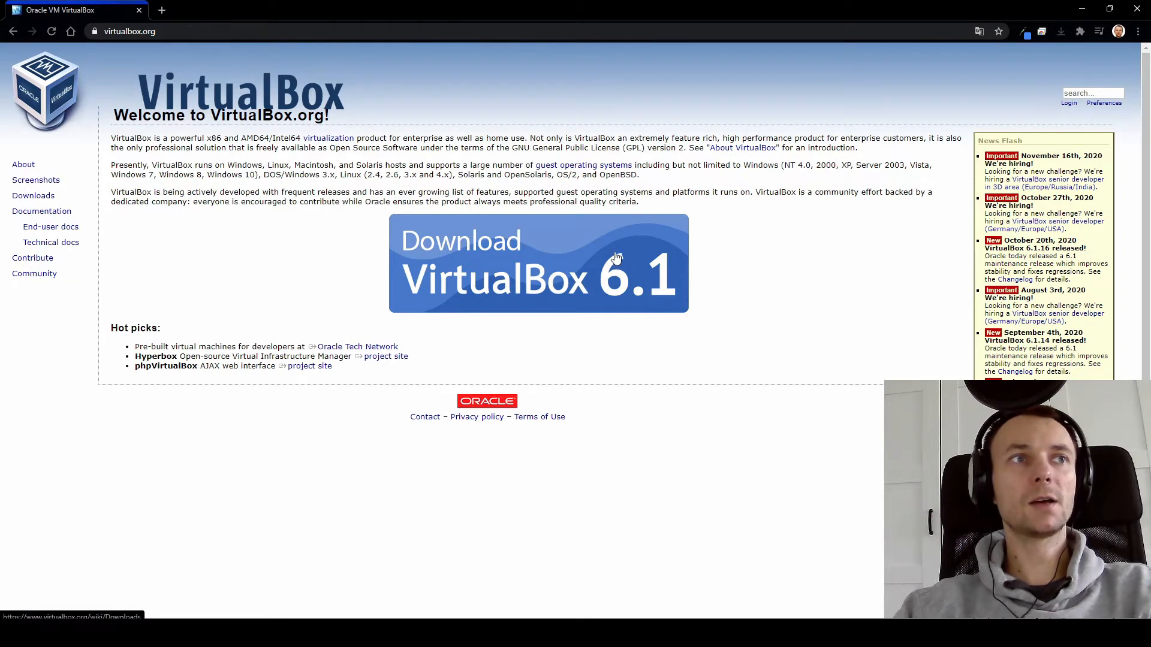
{"action": "double_click", "coordinate": [30, 198]}
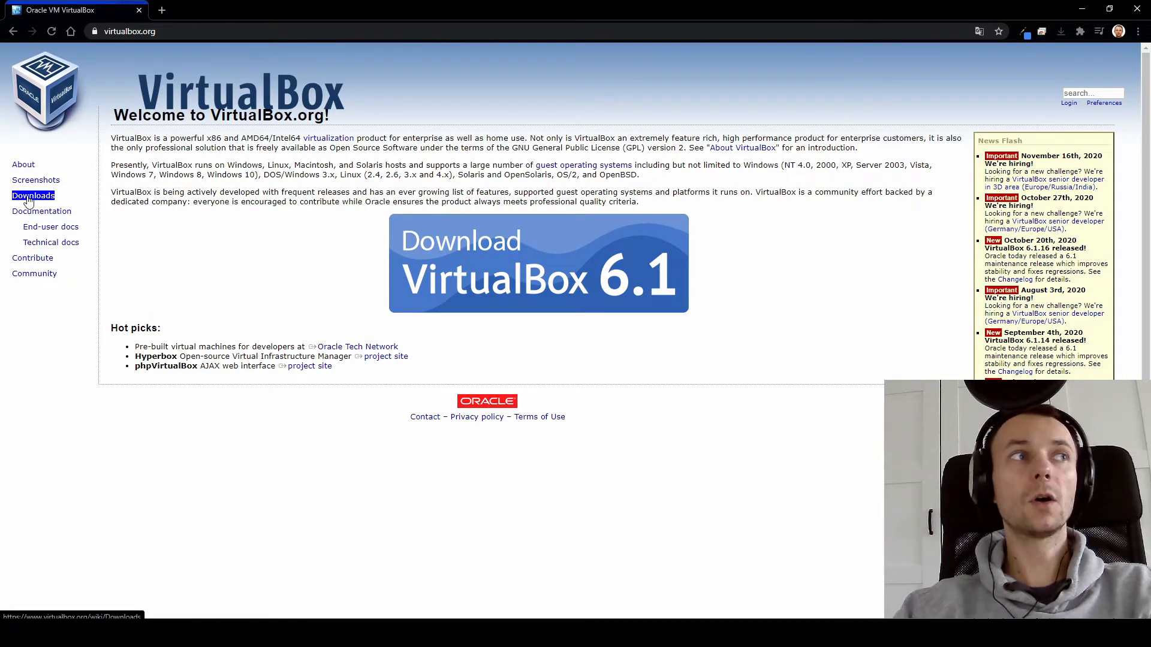
{"action": "left_click", "coordinate": [30, 198]}
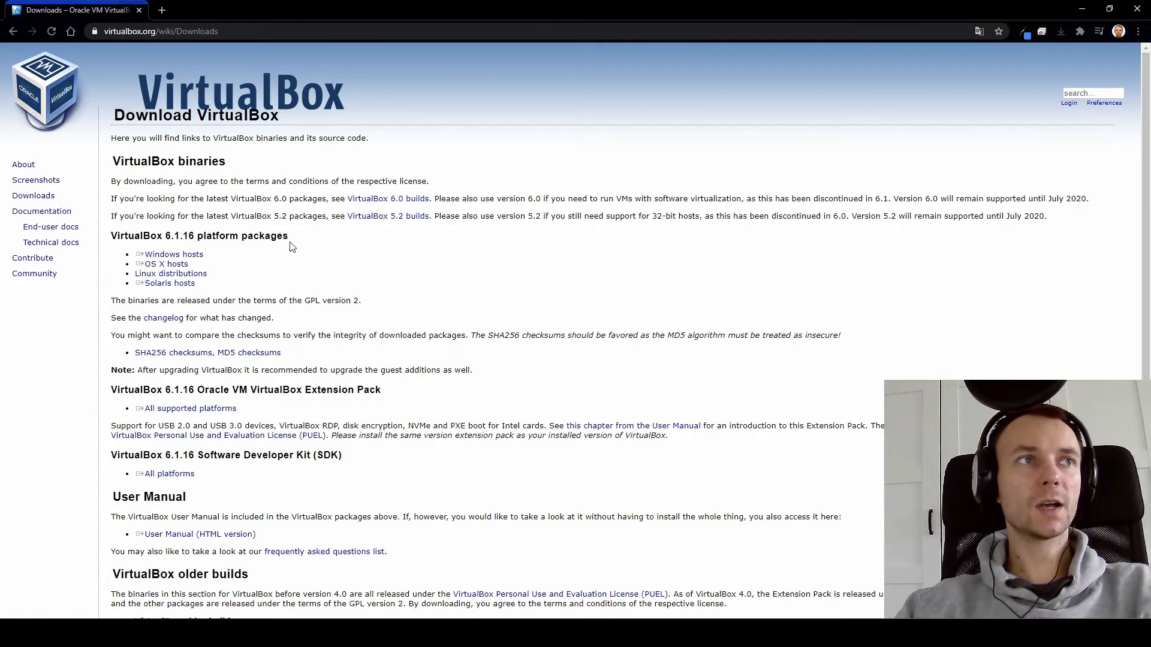
{"action": "left_click", "coordinate": [185, 256]}
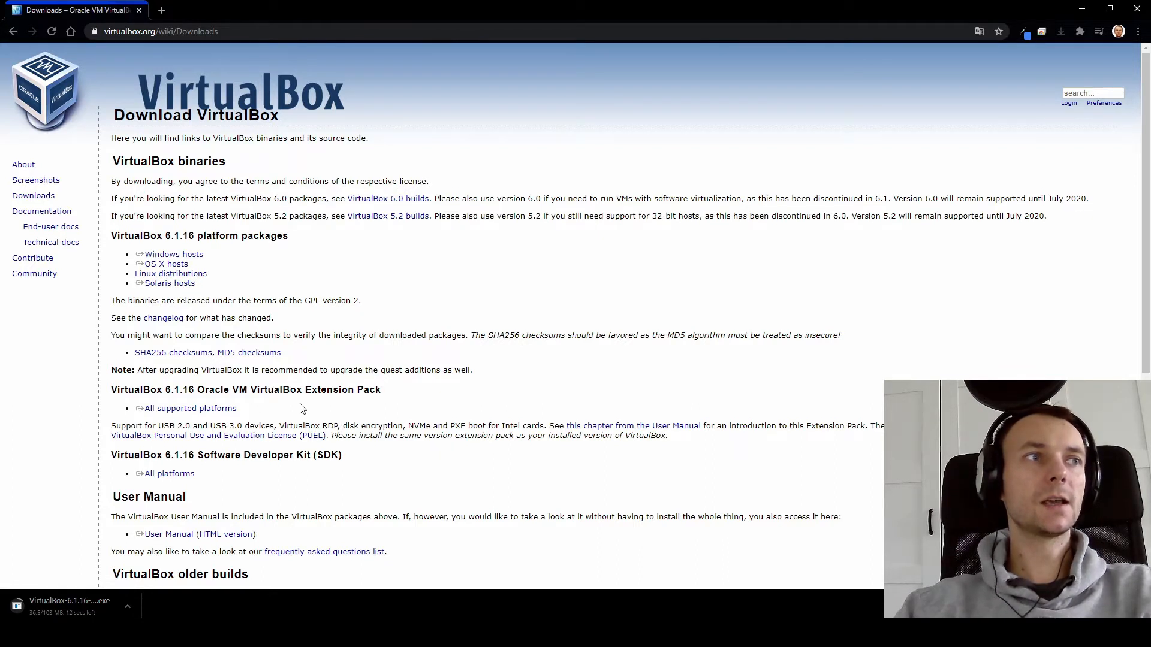
Download the VirtualBox 6.1.16 Oracle VM VirtualBox Extension Pack for all supported platforms.
{"action": "left_click_drag", "start_coordinate": [366, 390], "coordinate": [111, 391]}
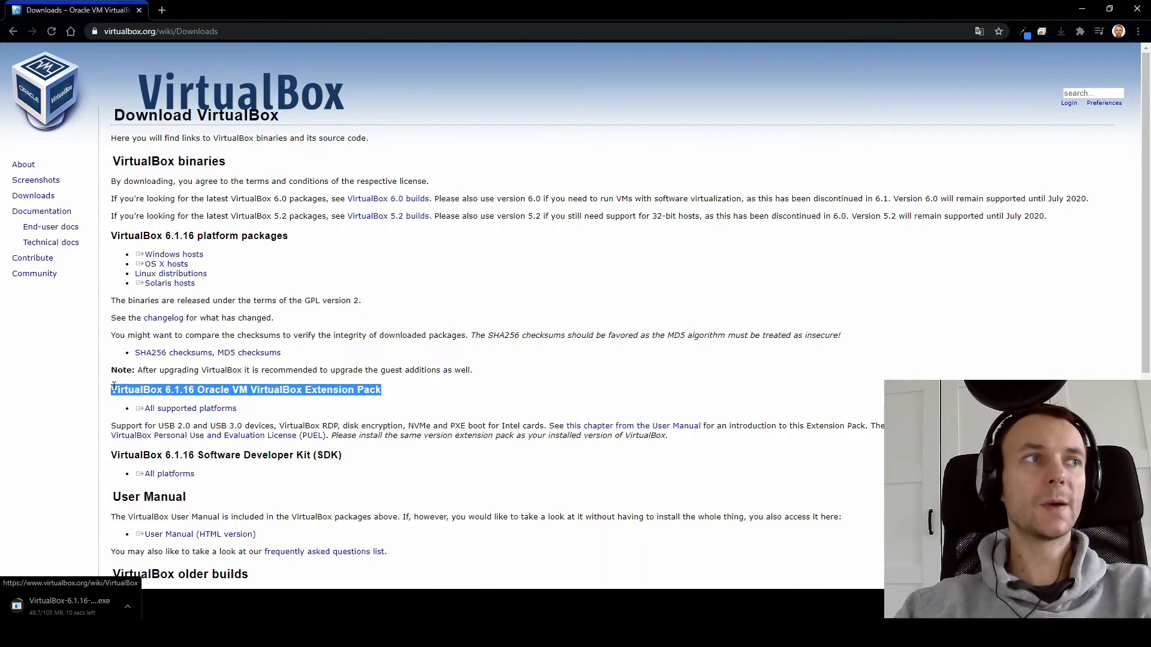
{"action": "left_click", "coordinate": [303, 389]}
{"action": "left_click", "coordinate": [201, 408]}
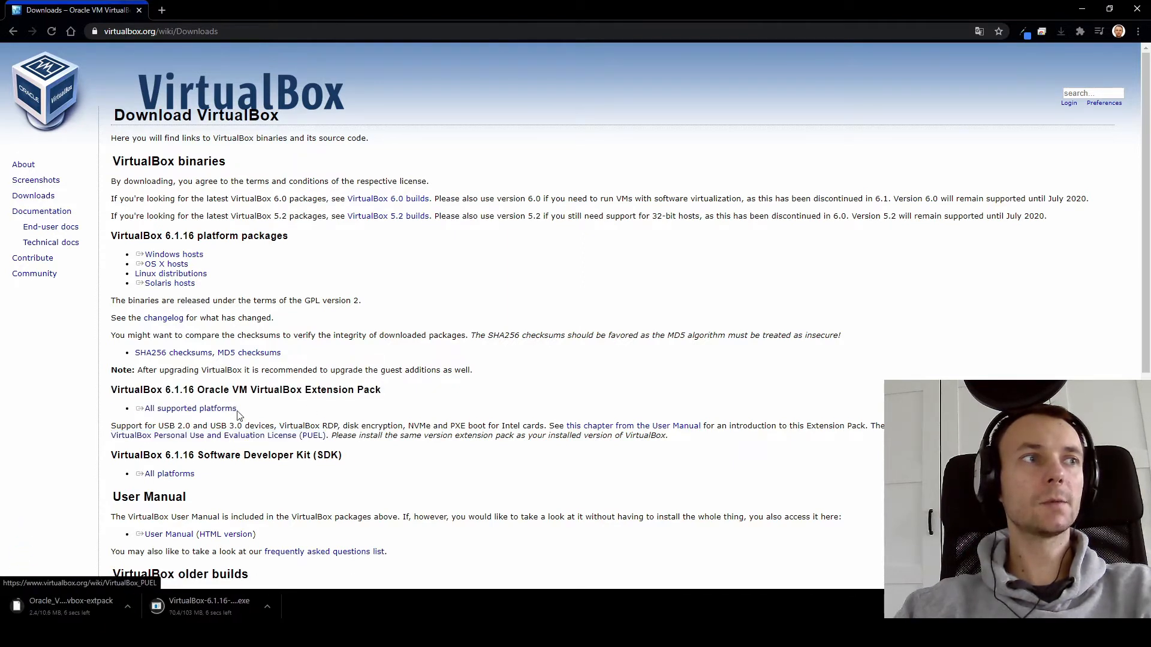
{"action": "left_click", "coordinate": [210, 410]}
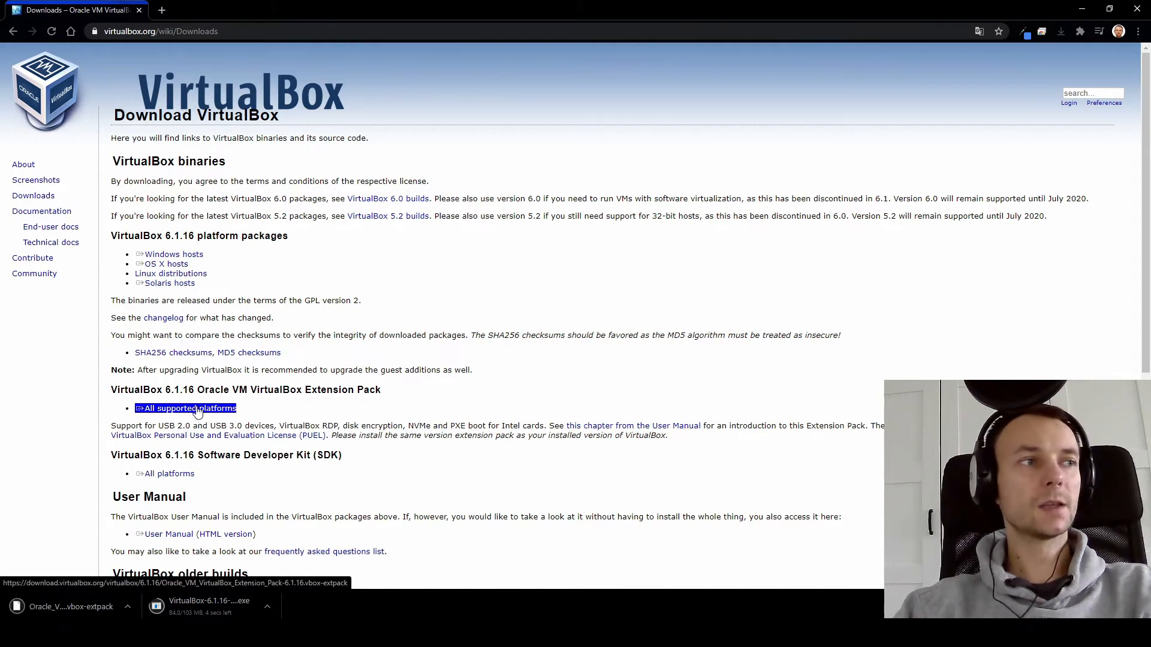
{"action": "left_click", "coordinate": [197, 421]}
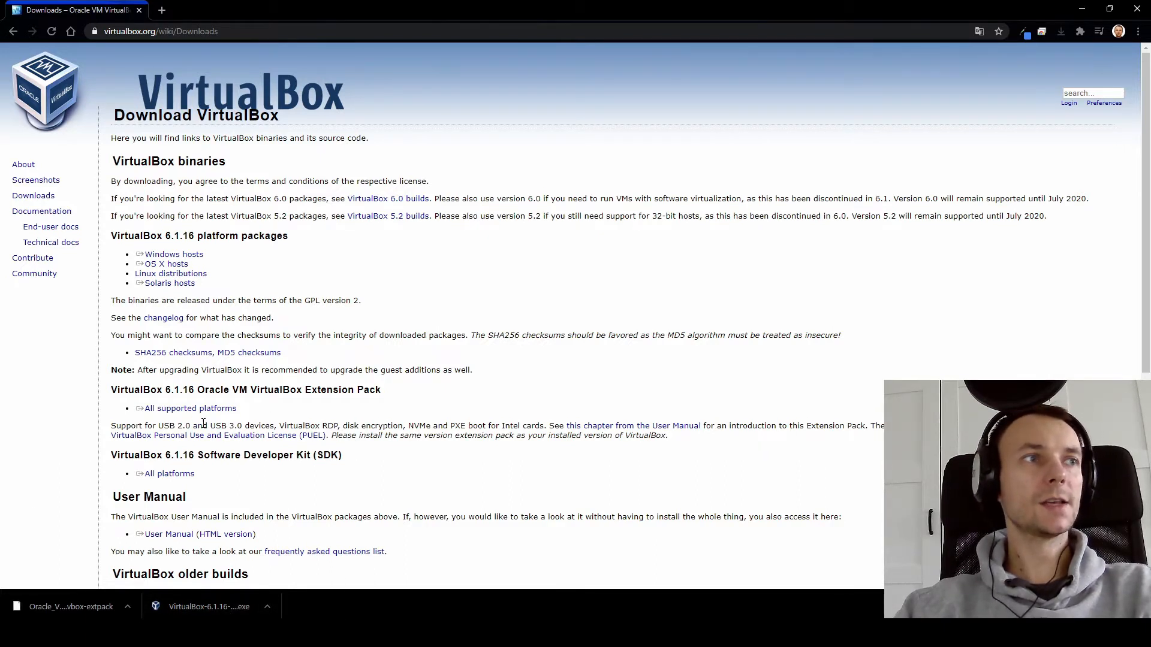
Run the downloaded installer and install VirtualBox 6.1.16 with the default features and shortcuts, without starting it after installation.
{"action": "left_click", "coordinate": [211, 605]}
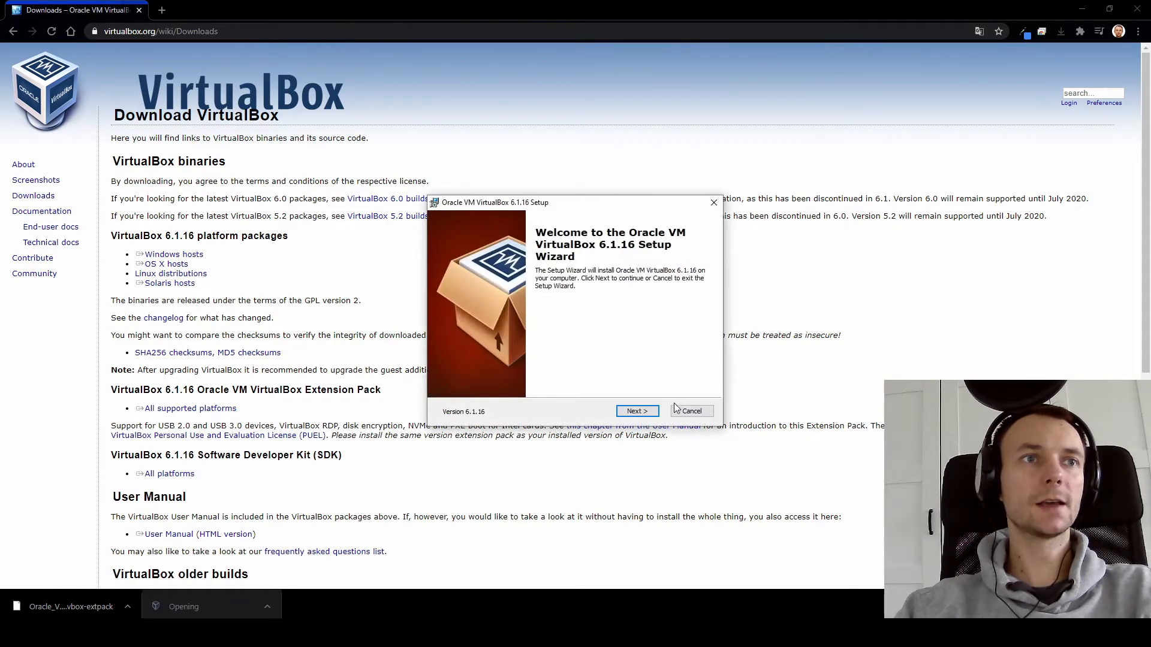
{"action": "left_click", "coordinate": [637, 412]}
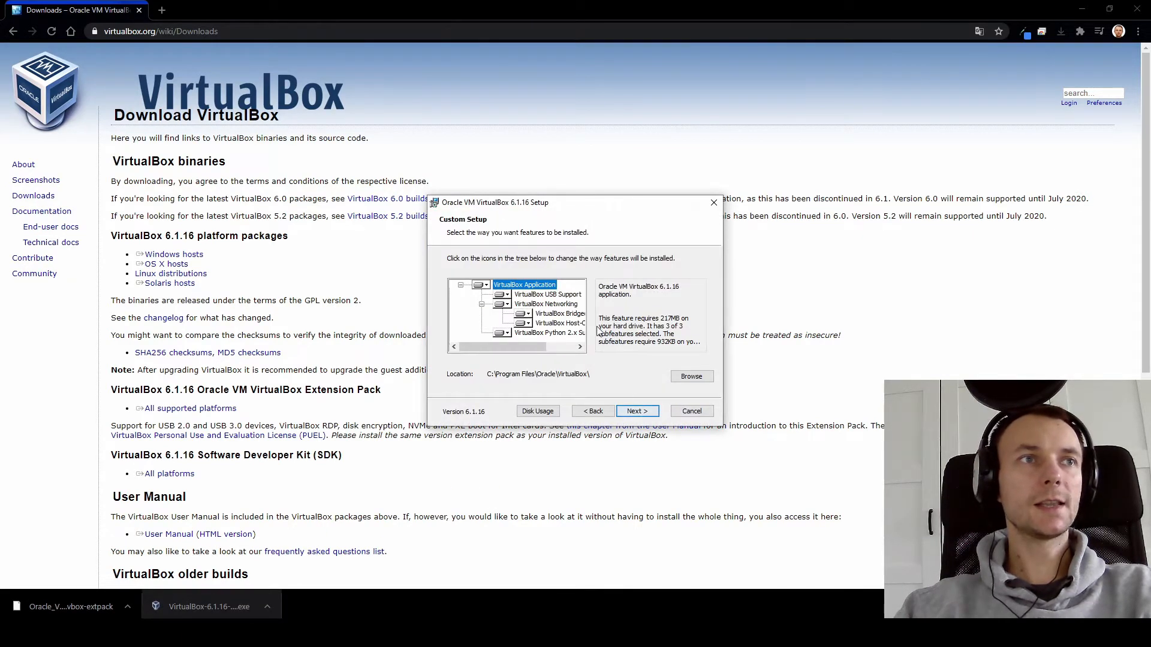
{"action": "left_click", "coordinate": [638, 413]}
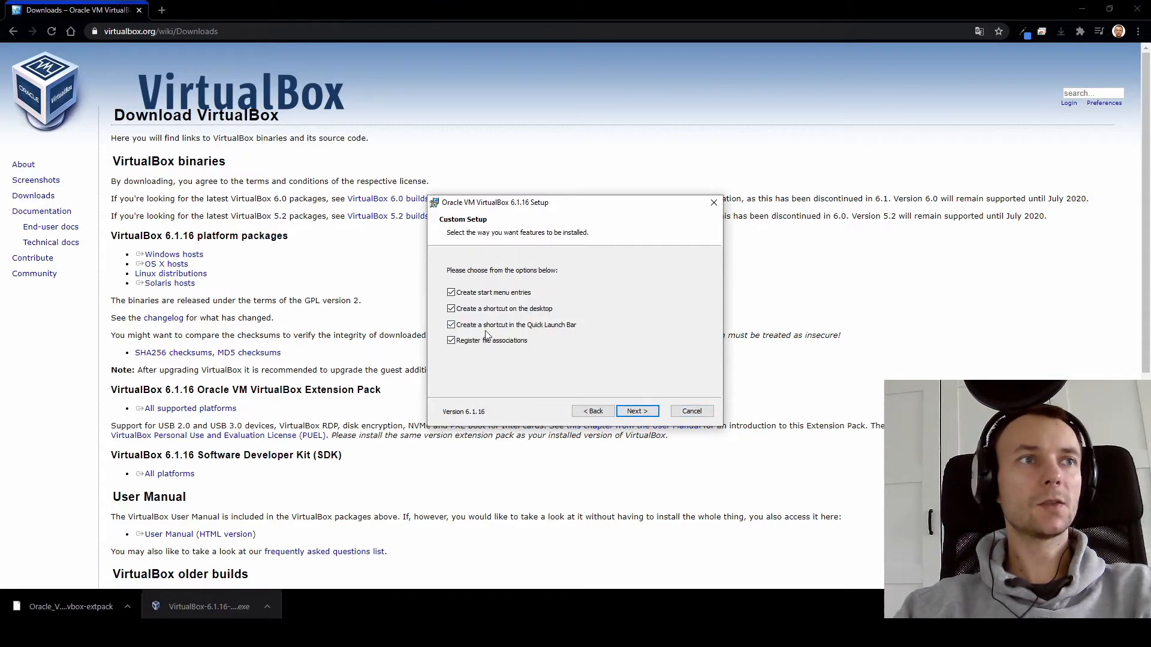
{"action": "left_click", "coordinate": [638, 412]}
{"action": "left_click", "coordinate": [638, 412]}
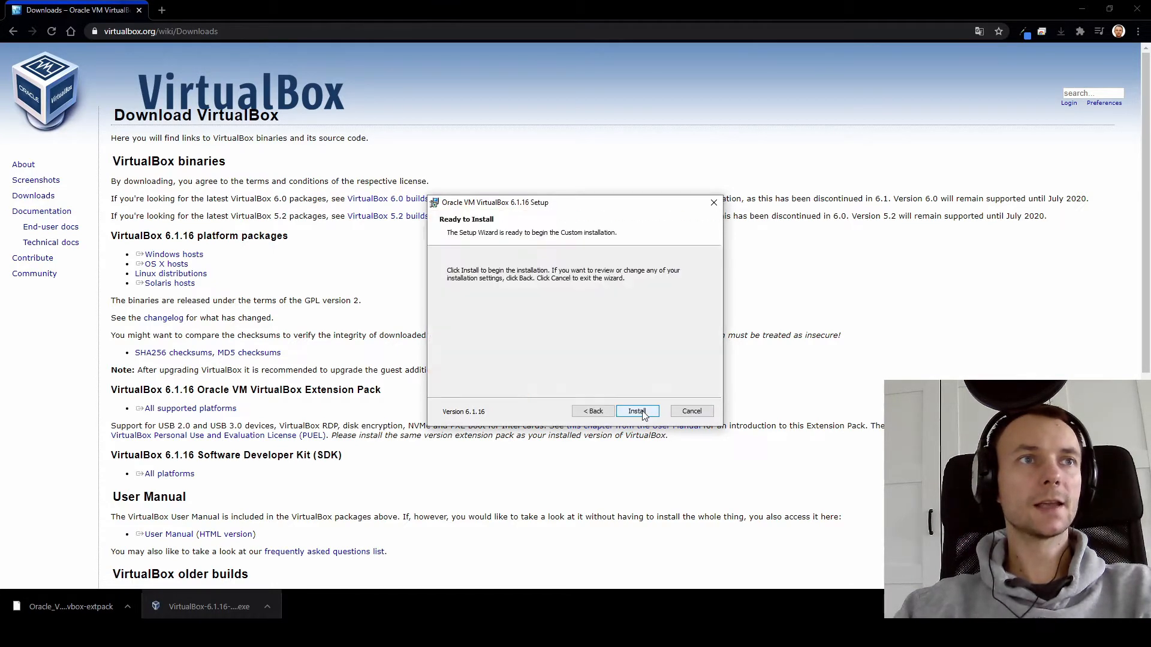
{"action": "left_click", "coordinate": [639, 411]}
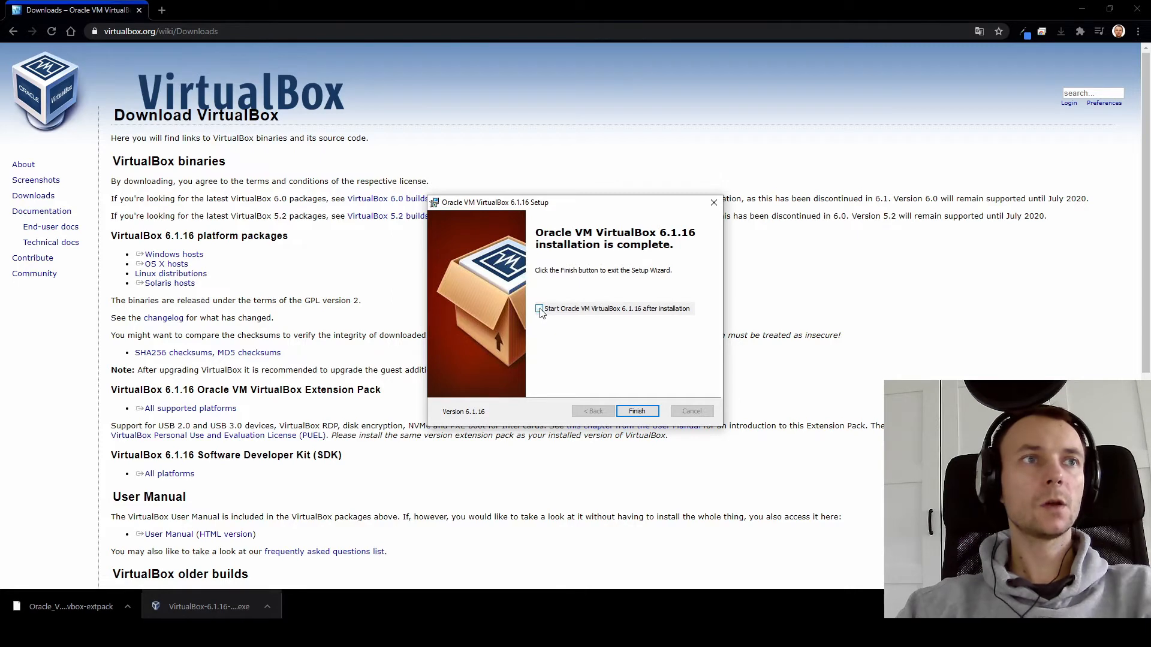
{"action": "left_click", "coordinate": [637, 411]}
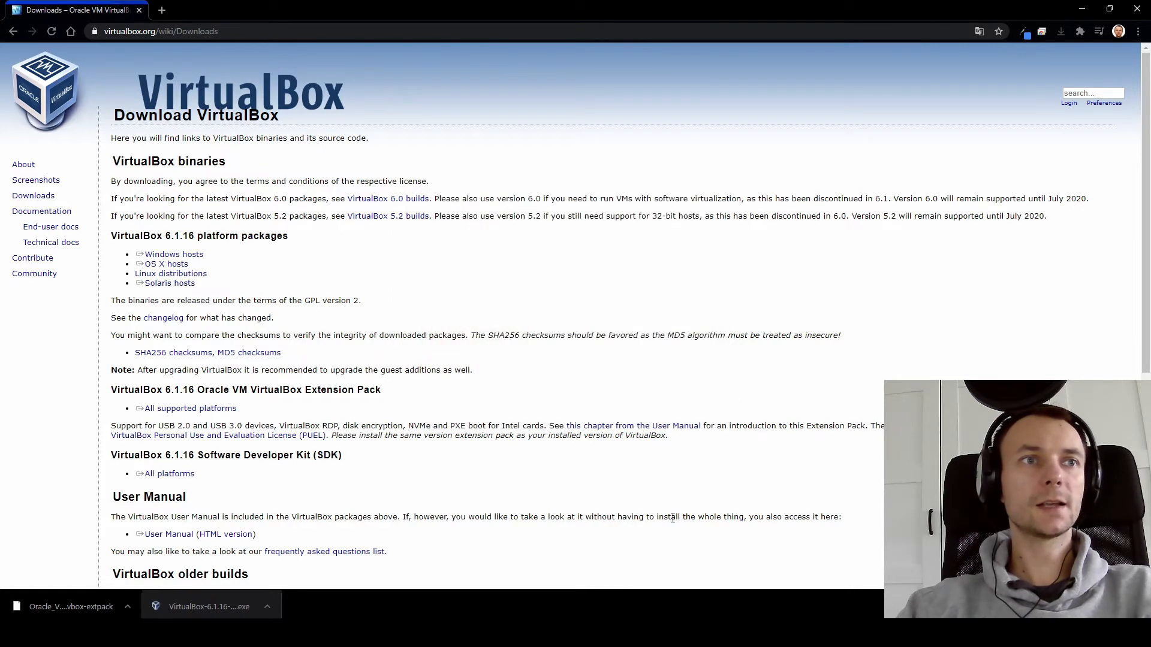
Open the downloaded extension pack from its folder and install it in VirtualBox, agreeing to the licence.
{"action": "left_click", "coordinate": [128, 607]}
{"action": "left_click", "coordinate": [147, 566]}
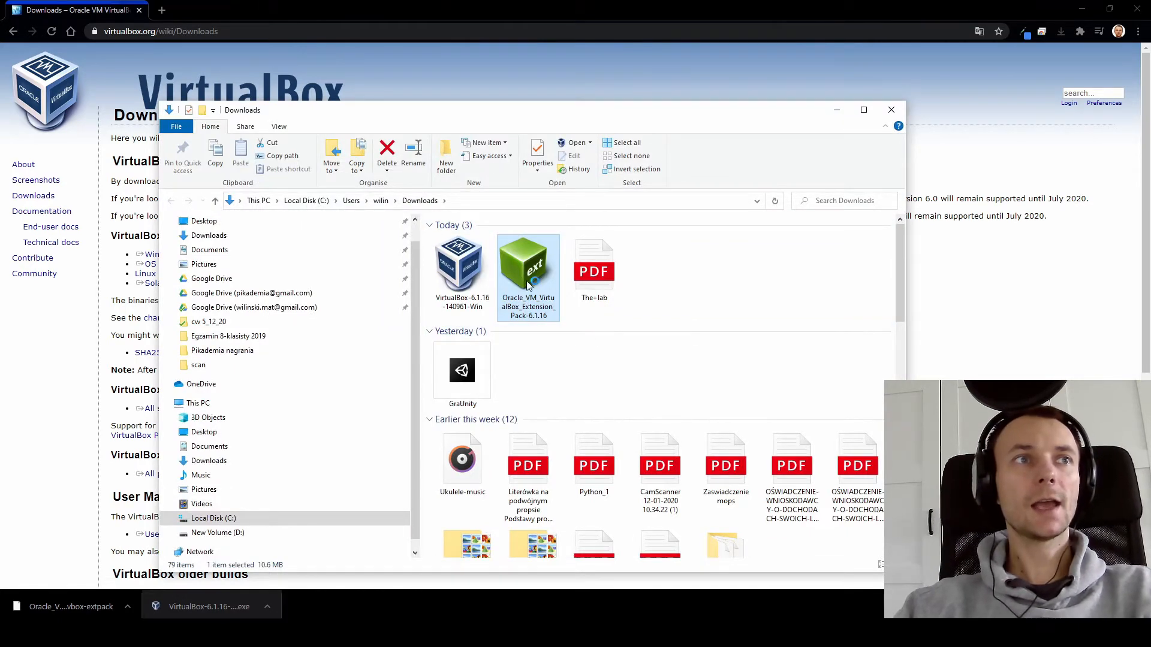
{"action": "key", "text": "Return"}
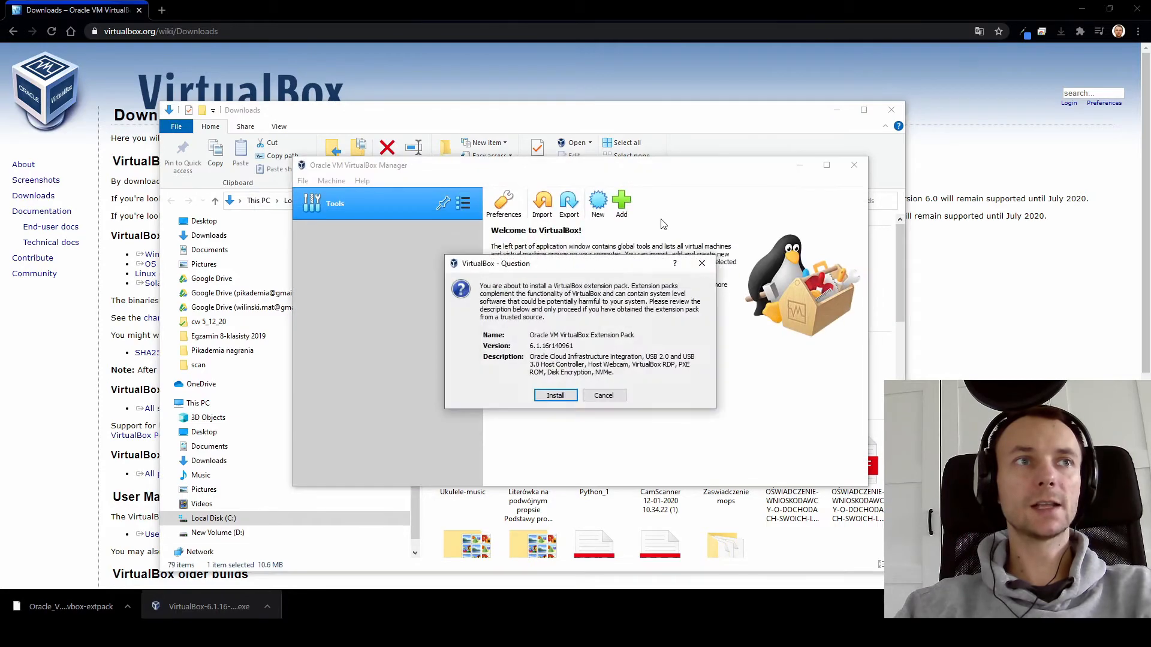
{"action": "left_click", "coordinate": [556, 396]}
{"action": "left_click_drag", "start_coordinate": [748, 237], "coordinate": [752, 400]}
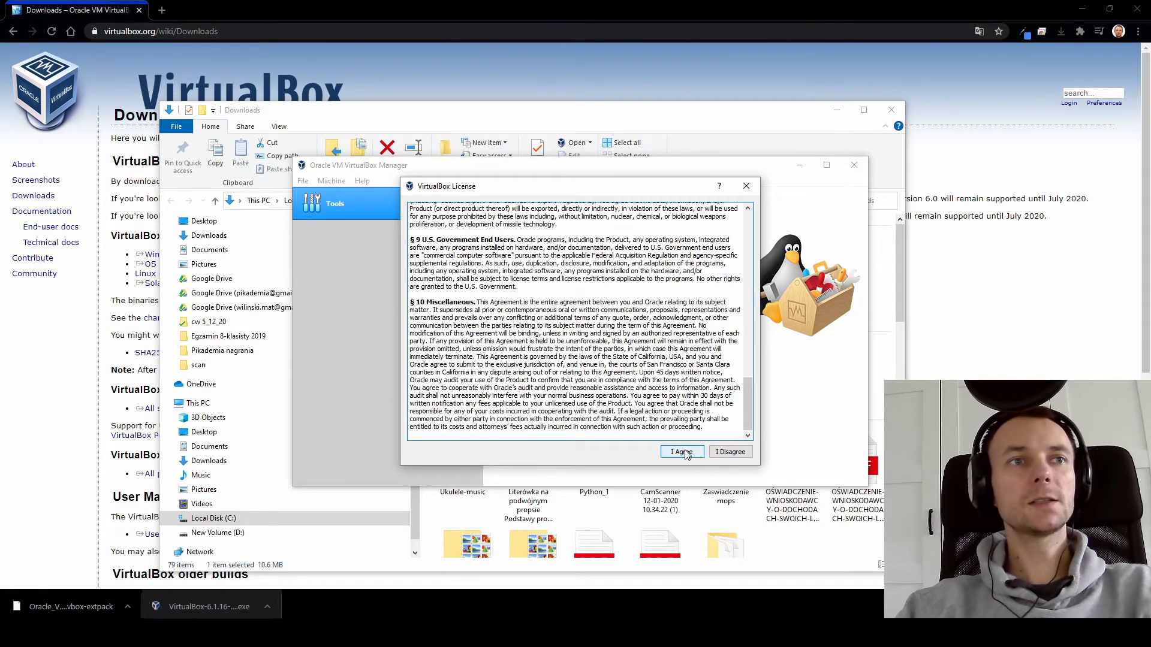
{"action": "left_click", "coordinate": [684, 452]}
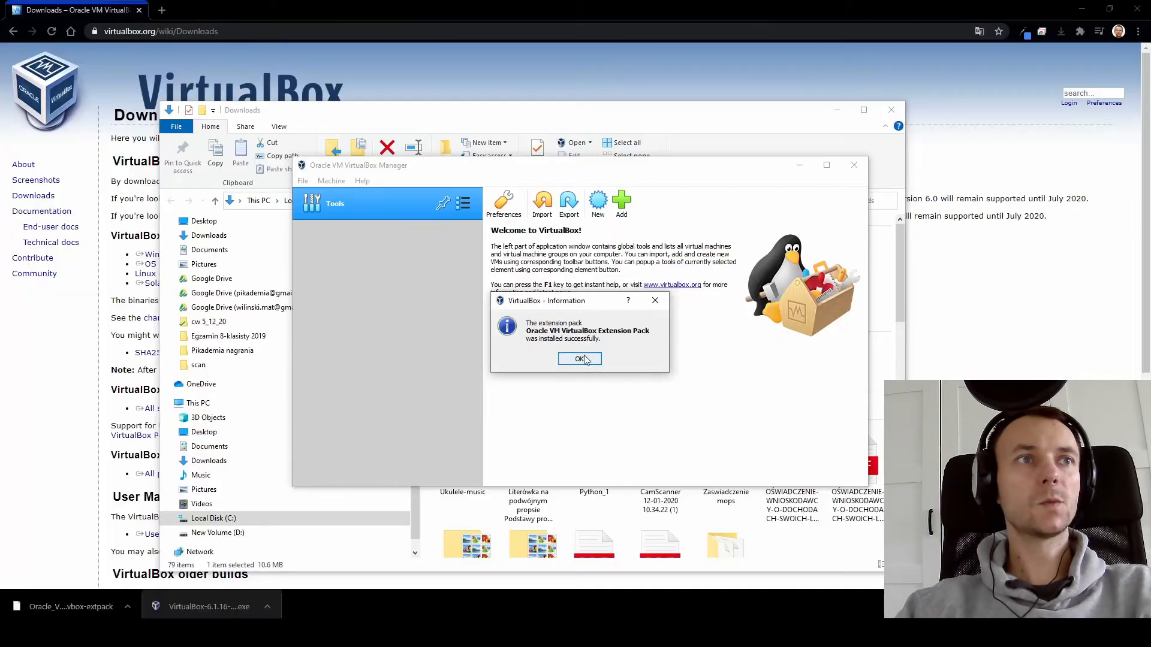
{"action": "left_click", "coordinate": [582, 359]}
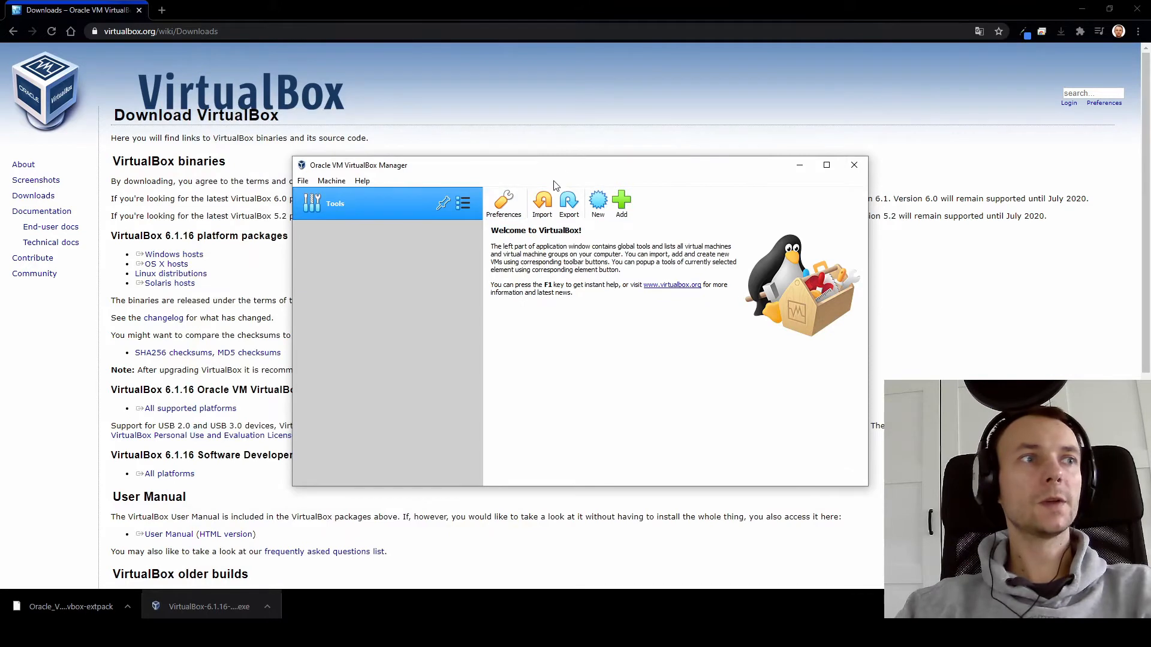
Move the VirtualBox Manager window aside and close the browser window behind it.
{"action": "left_click_drag", "start_coordinate": [574, 170], "coordinate": [693, 163]}
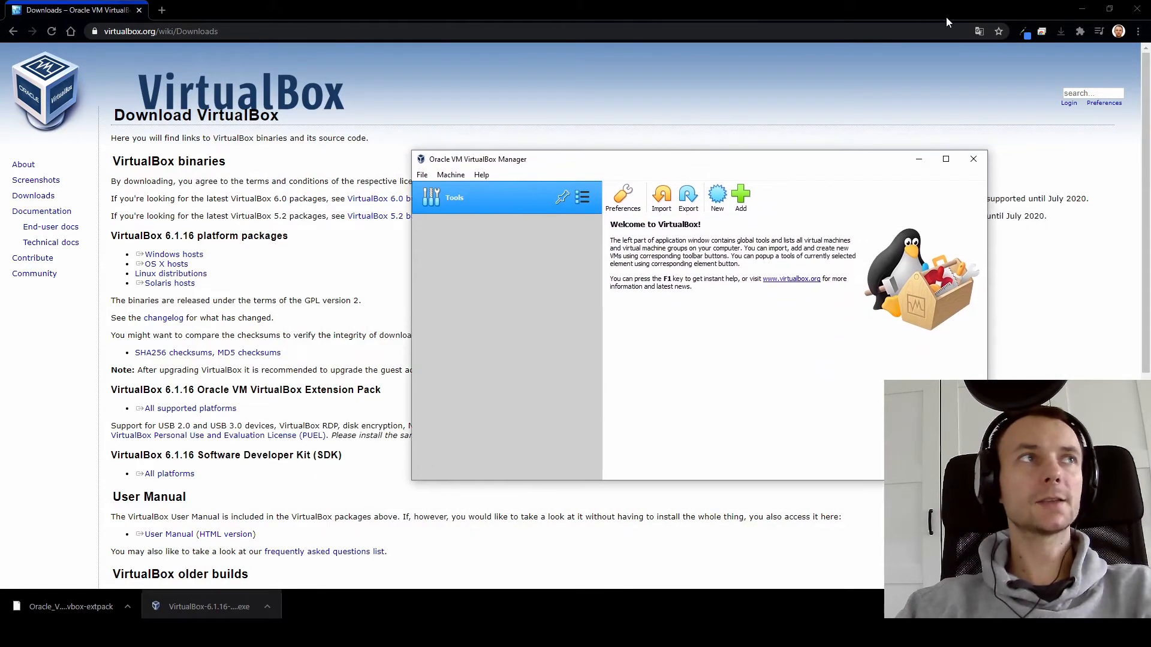
{"action": "left_click", "coordinate": [1137, 10]}
{"action": "left_click_drag", "start_coordinate": [839, 162], "coordinate": [689, 157]}
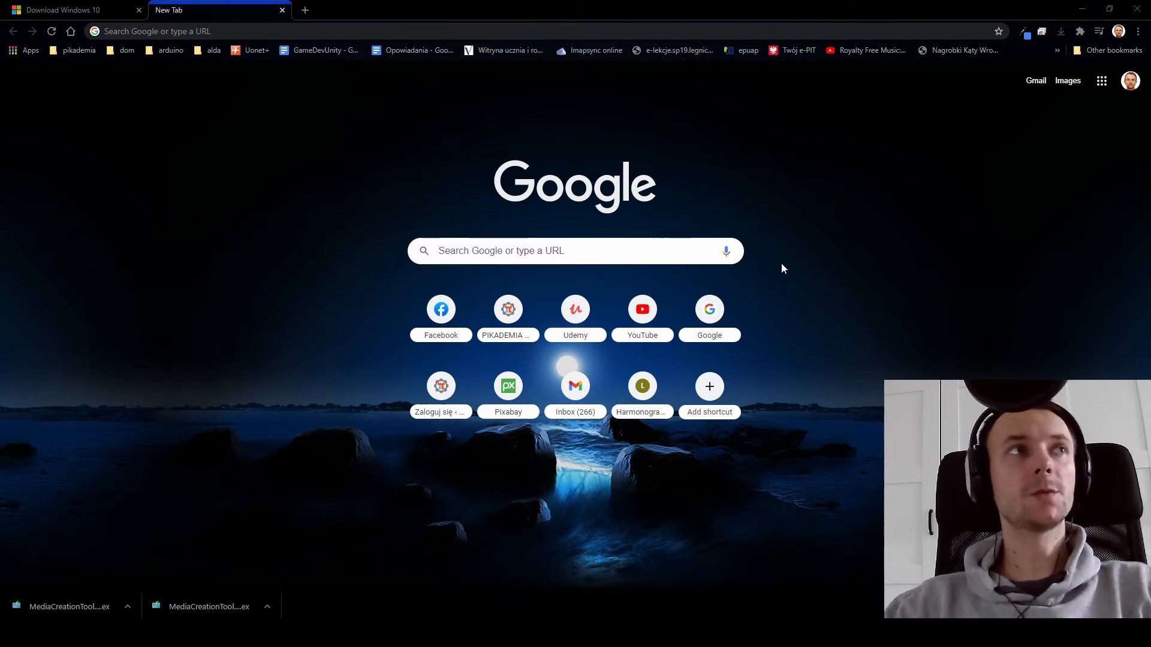
Search Google for "windows 10 iso download" and open Microsoft's Download Windows 10 page.
{"action": "left_click", "coordinate": [670, 243]}
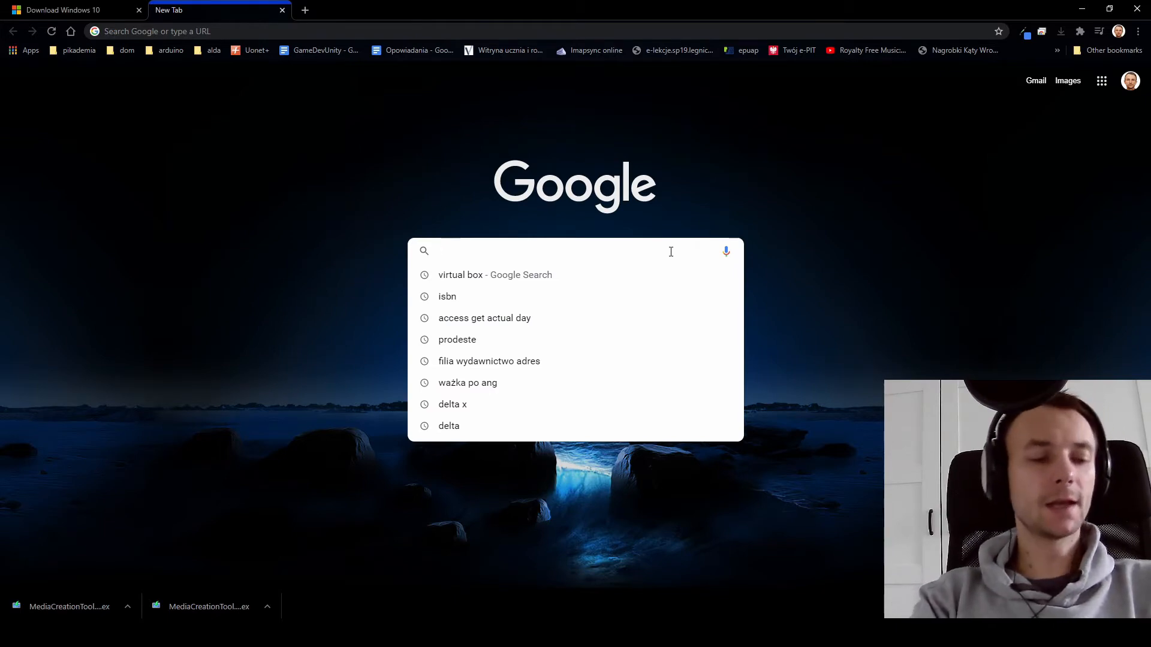
{"action": "type", "text": "window"}
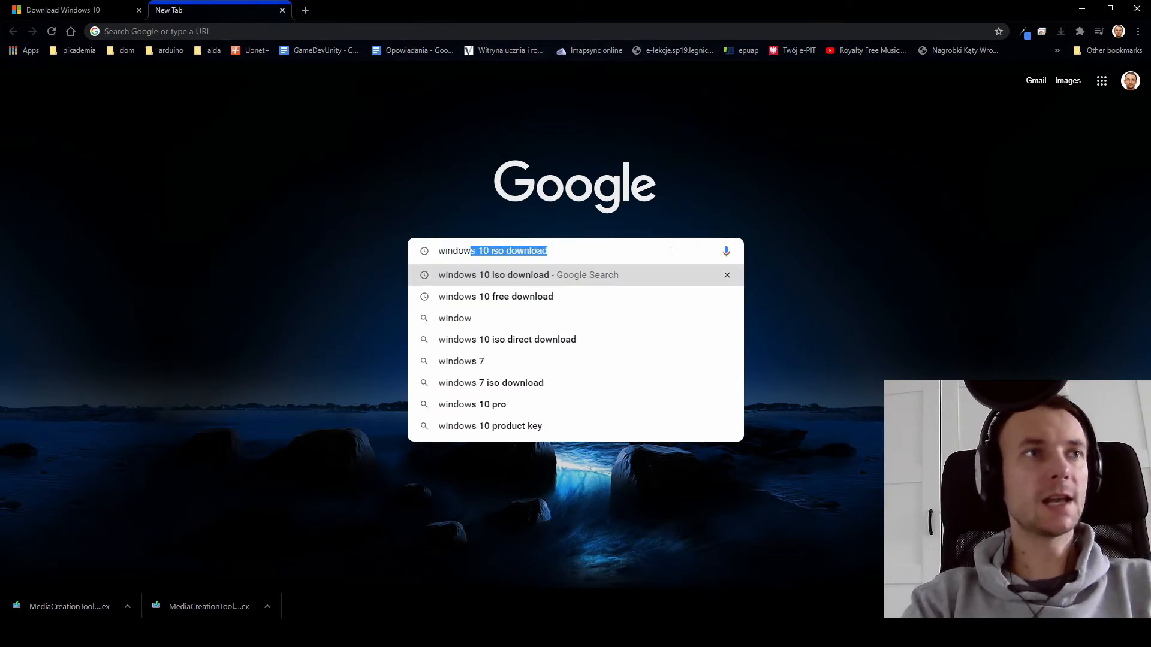
{"action": "key", "text": "Down"}
{"action": "key", "text": "Up"}
{"action": "key", "text": "Return"}
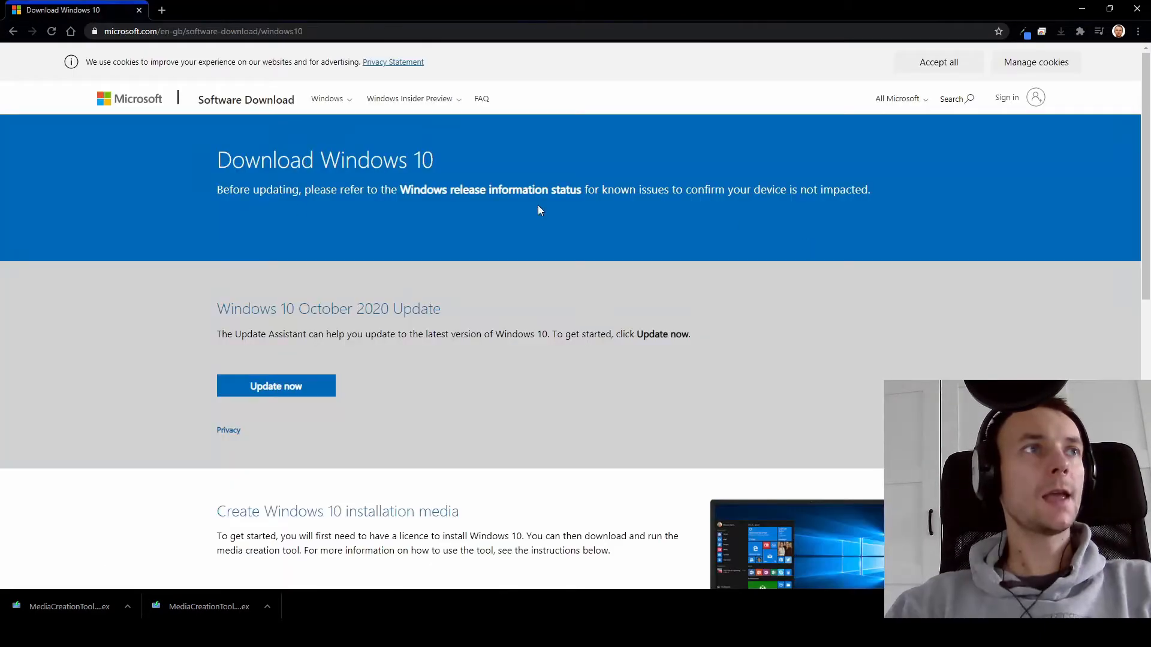
Download the Windows 10 media creation tool and run the downloaded file.
{"action": "scroll", "coordinate": [514, 410], "scroll_direction": "down", "scroll_amount": 4}
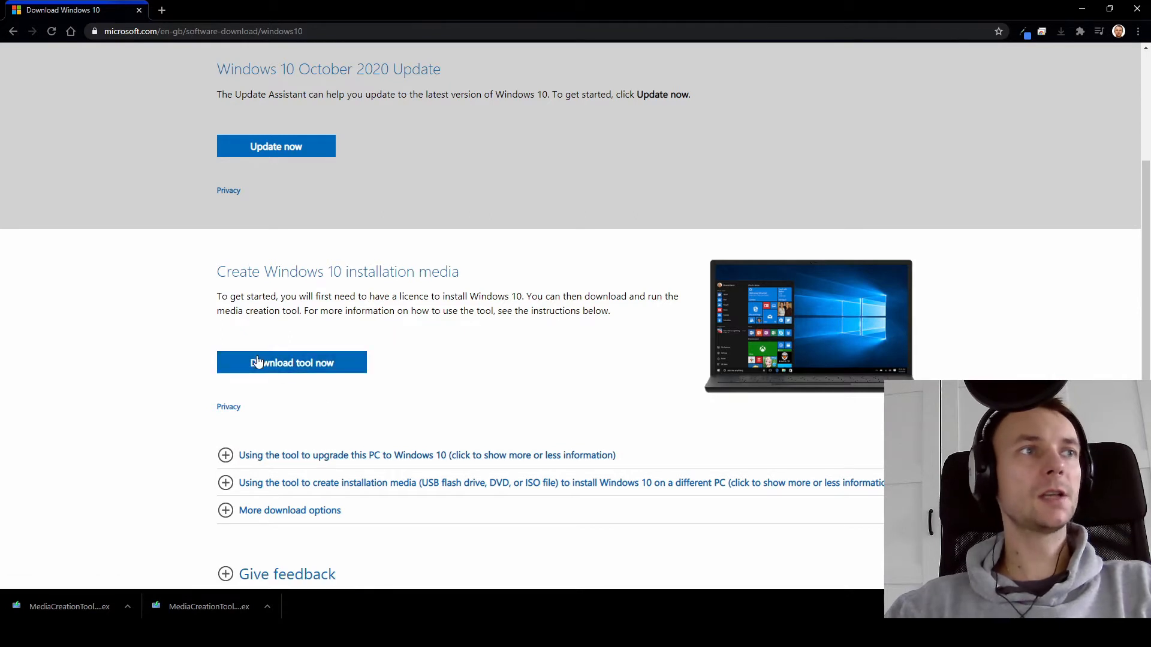
{"action": "left_click", "coordinate": [309, 364]}
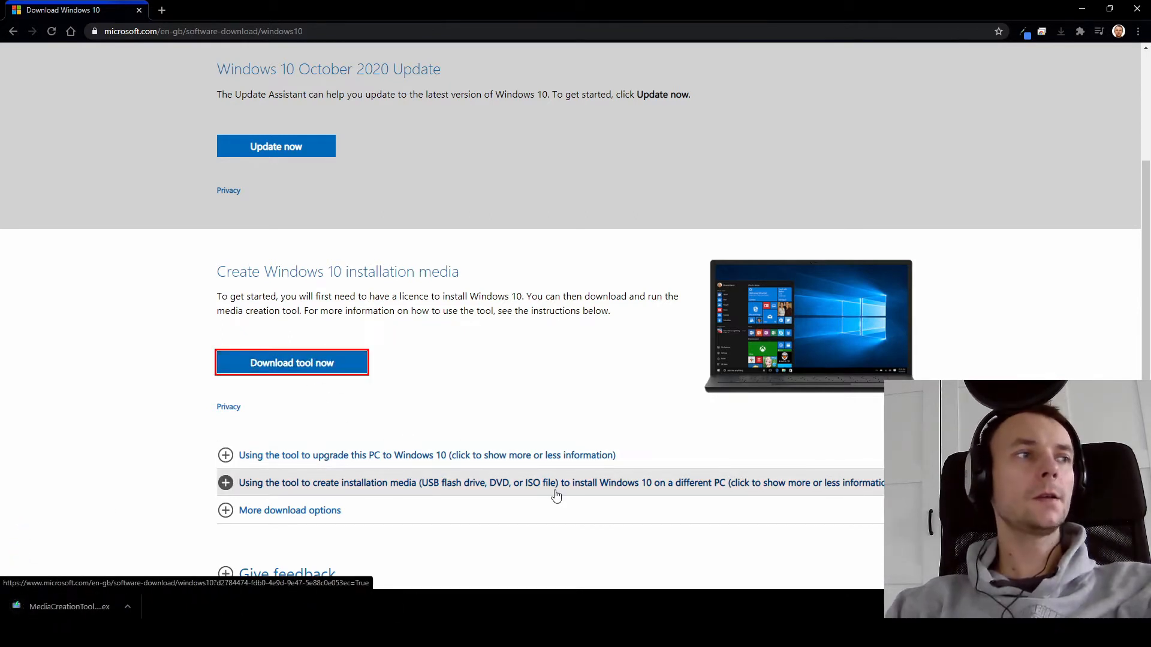
{"action": "left_click", "coordinate": [78, 605]}
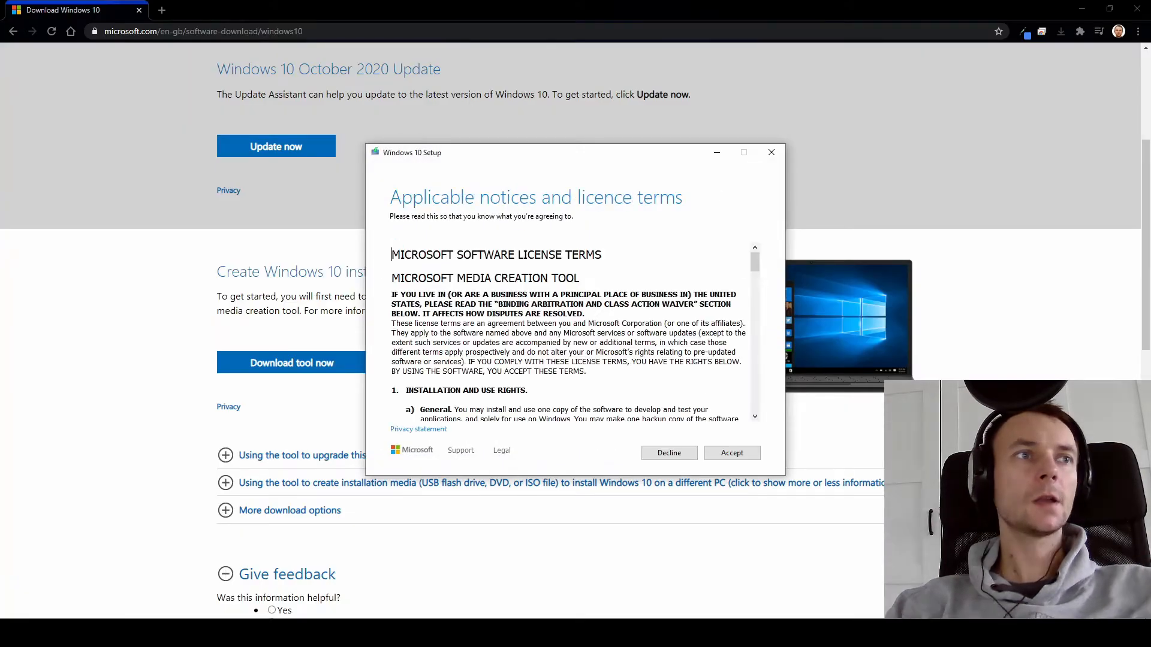
Accept the Windows 10 Setup licence terms and choose to create installation media for another PC.
{"action": "left_click", "coordinate": [730, 452]}
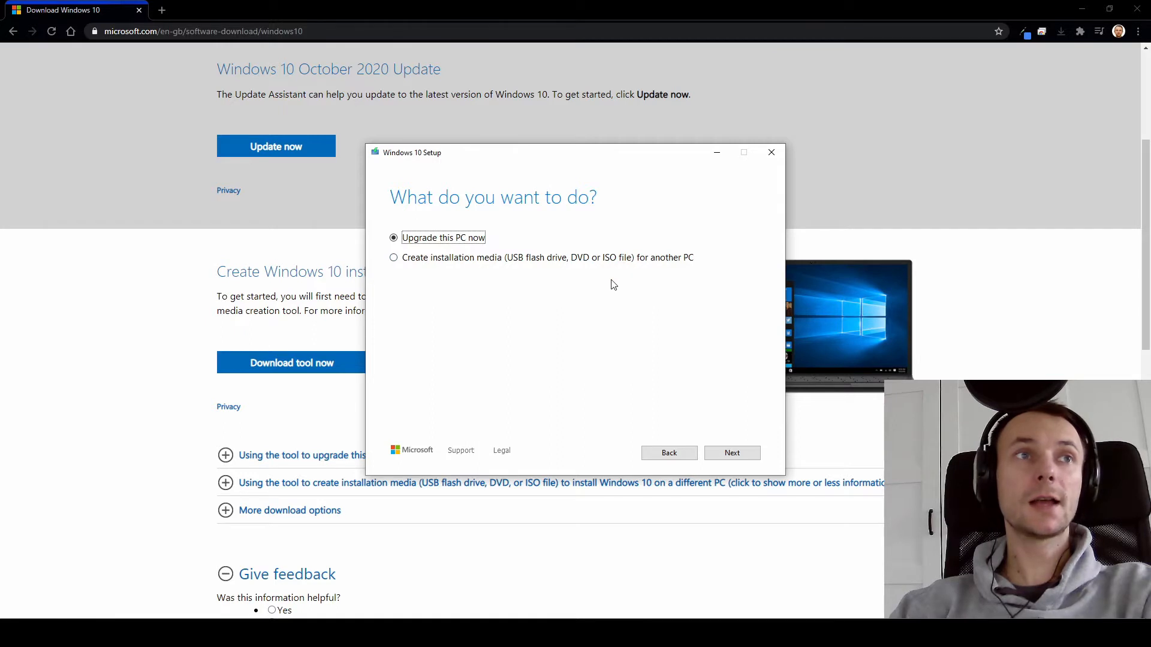
{"action": "left_click", "coordinate": [441, 258]}
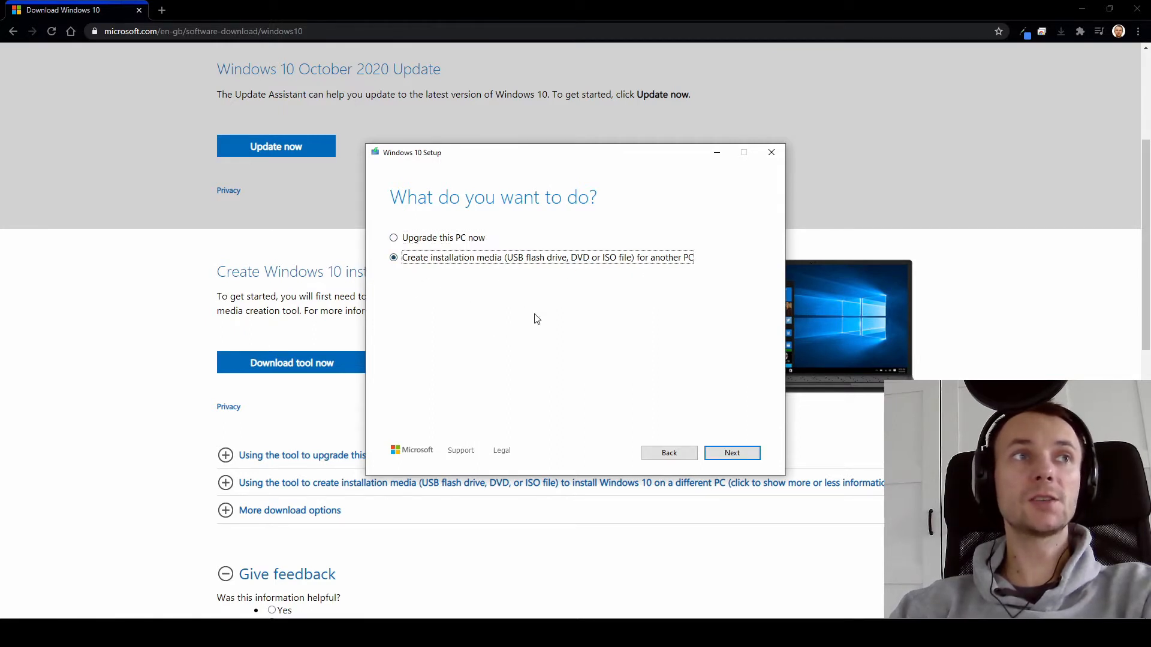
{"action": "left_click", "coordinate": [732, 455]}
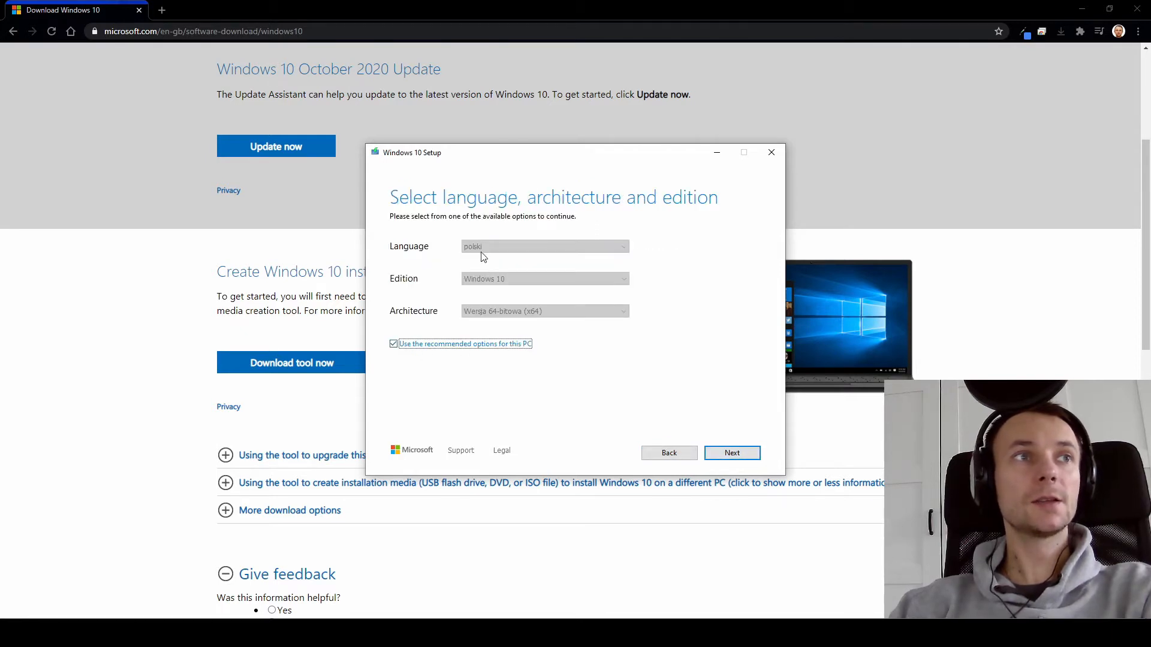
Turn off the recommended options for this PC, set the language to English (United Kingdom) and continue to the media choice.
{"action": "left_click", "coordinate": [409, 344]}
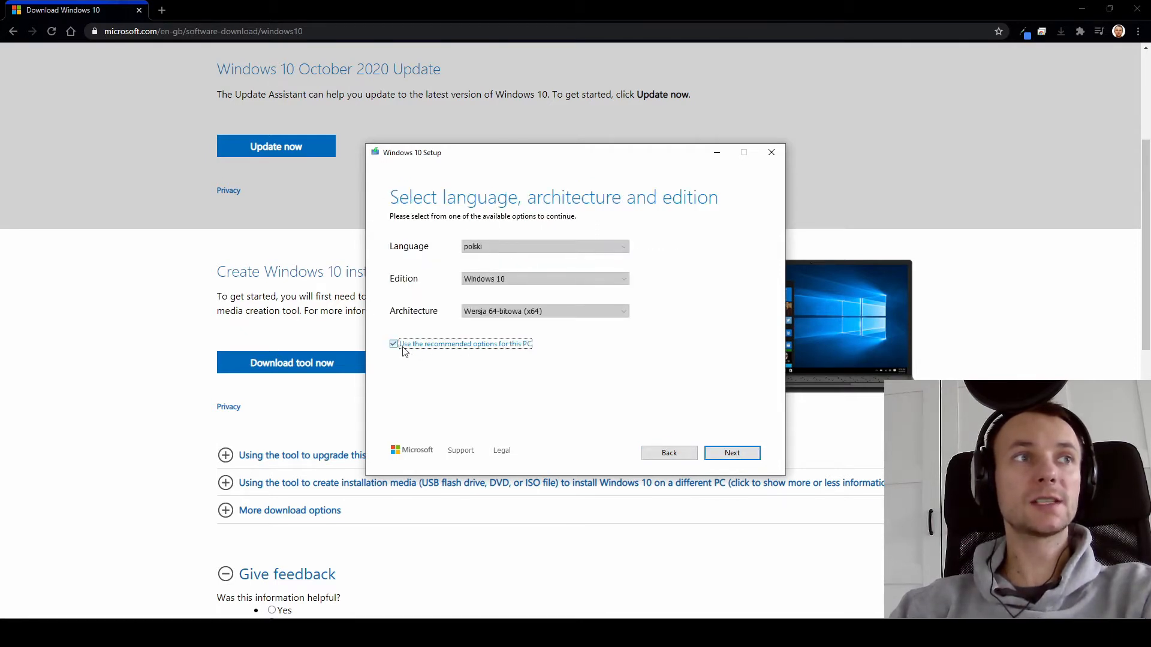
{"action": "left_click", "coordinate": [552, 247]}
{"action": "scroll", "coordinate": [543, 294], "scroll_direction": "up", "scroll_amount": 3}
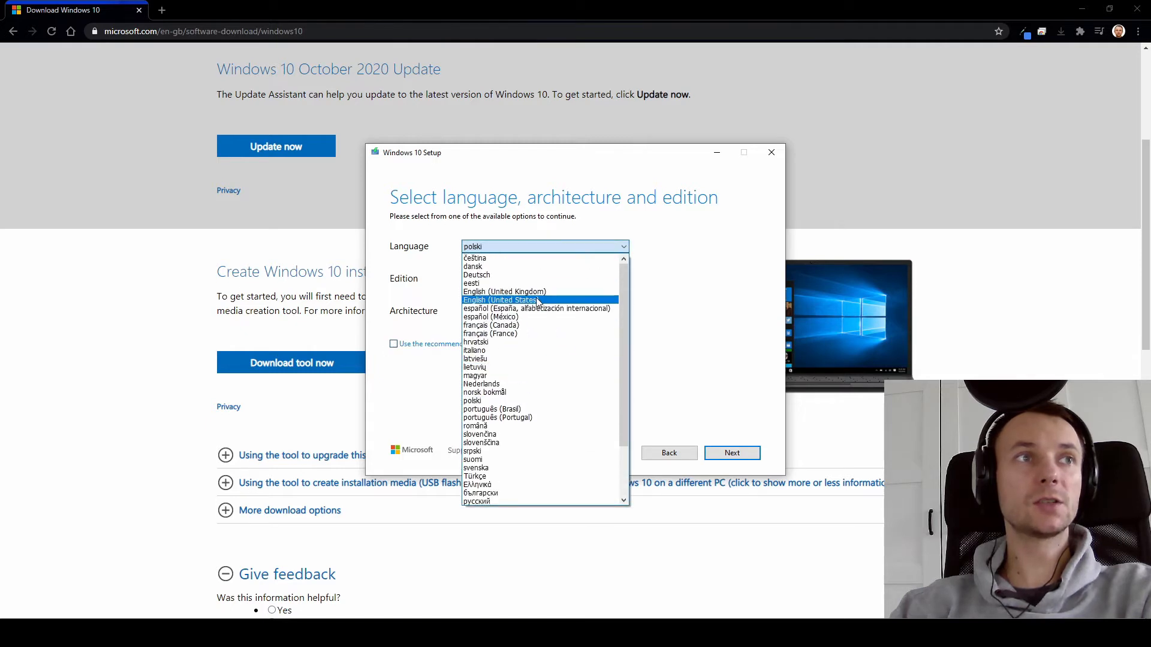
{"action": "left_click", "coordinate": [542, 294]}
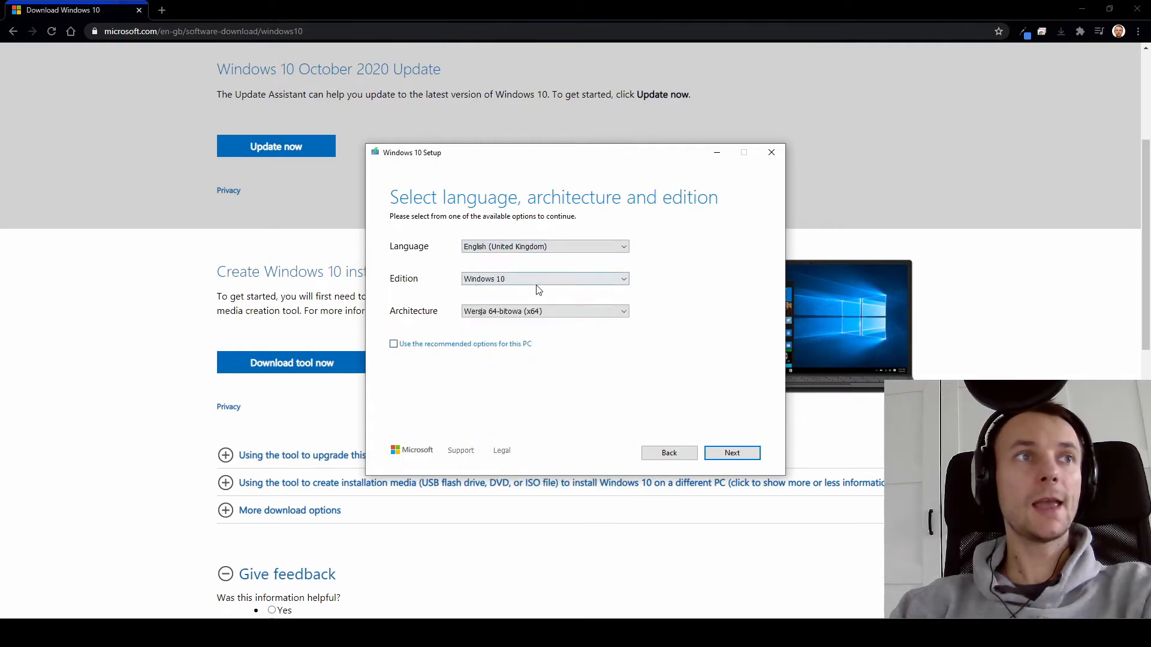
{"action": "left_click", "coordinate": [731, 453]}
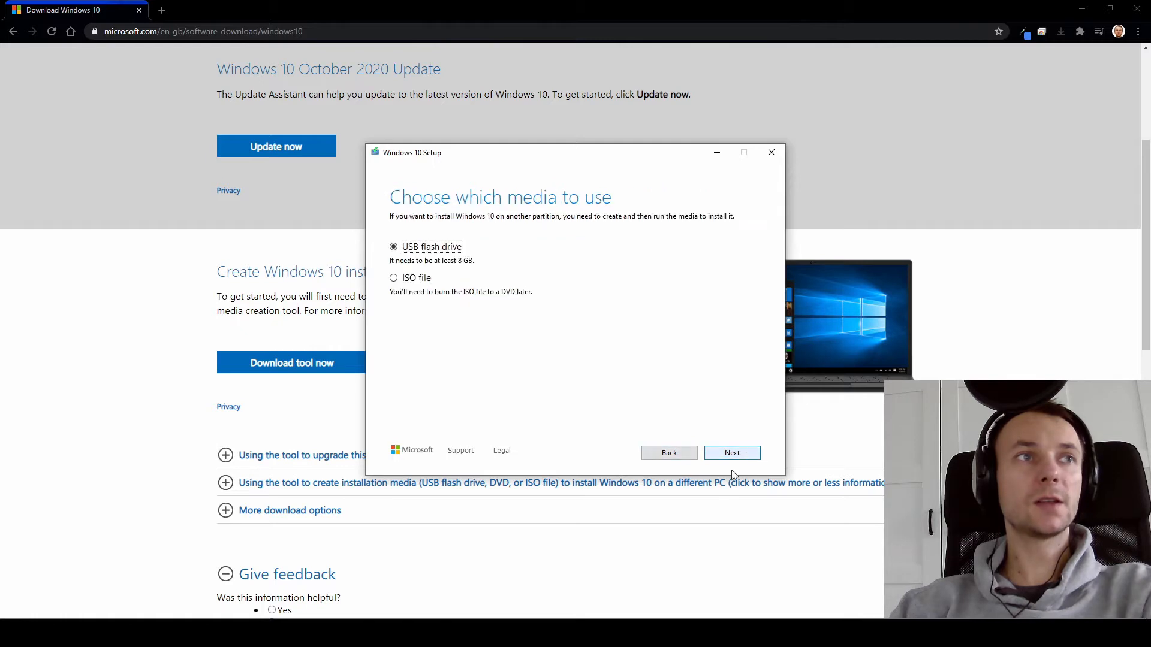
Try saving the installation media as an ISO file named Windows on the Desktop, and quit Windows 10 Setup.
{"action": "left_click", "coordinate": [403, 283]}
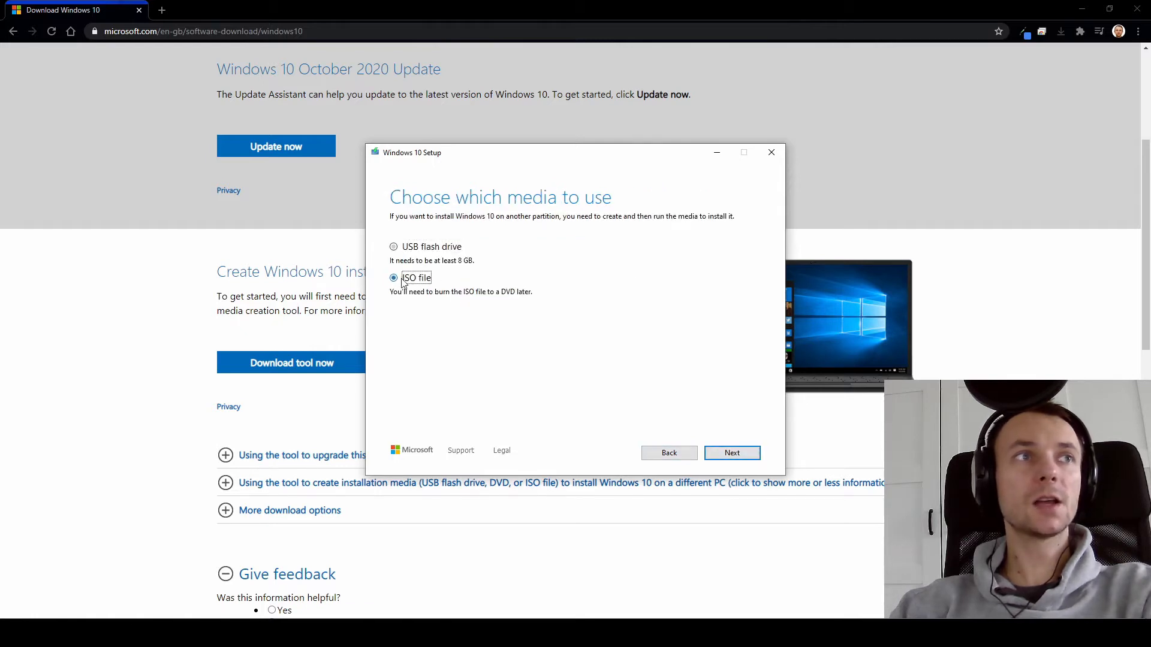
{"action": "left_click", "coordinate": [736, 453]}
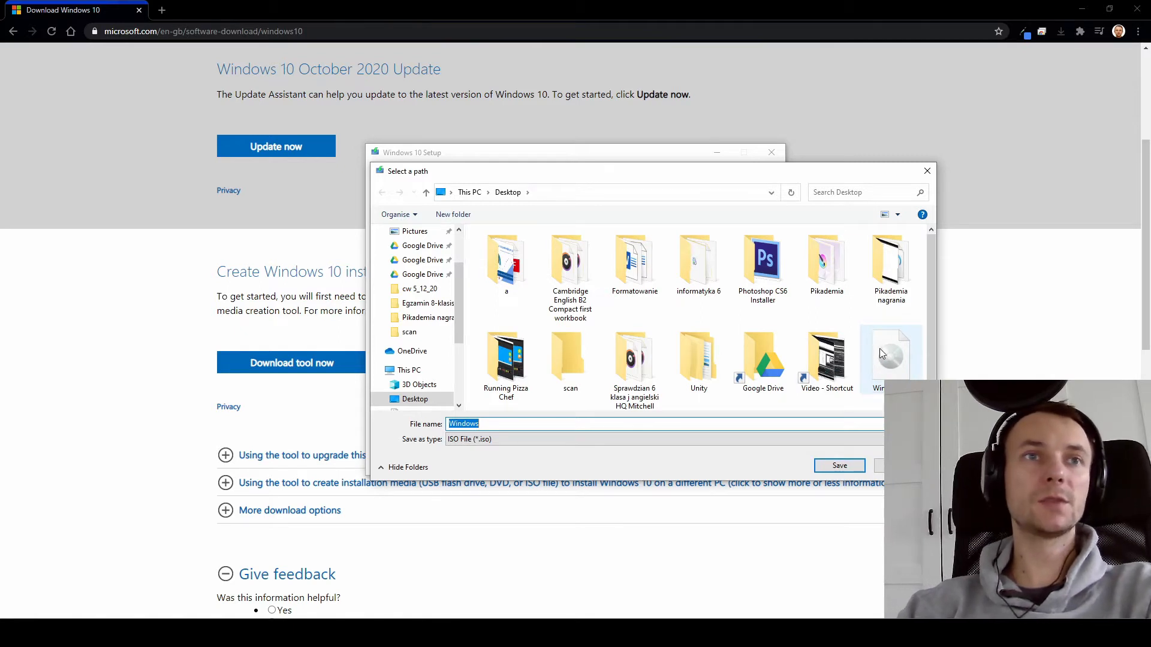
{"action": "scroll", "coordinate": [460, 312], "scroll_direction": "up", "scroll_amount": 2}
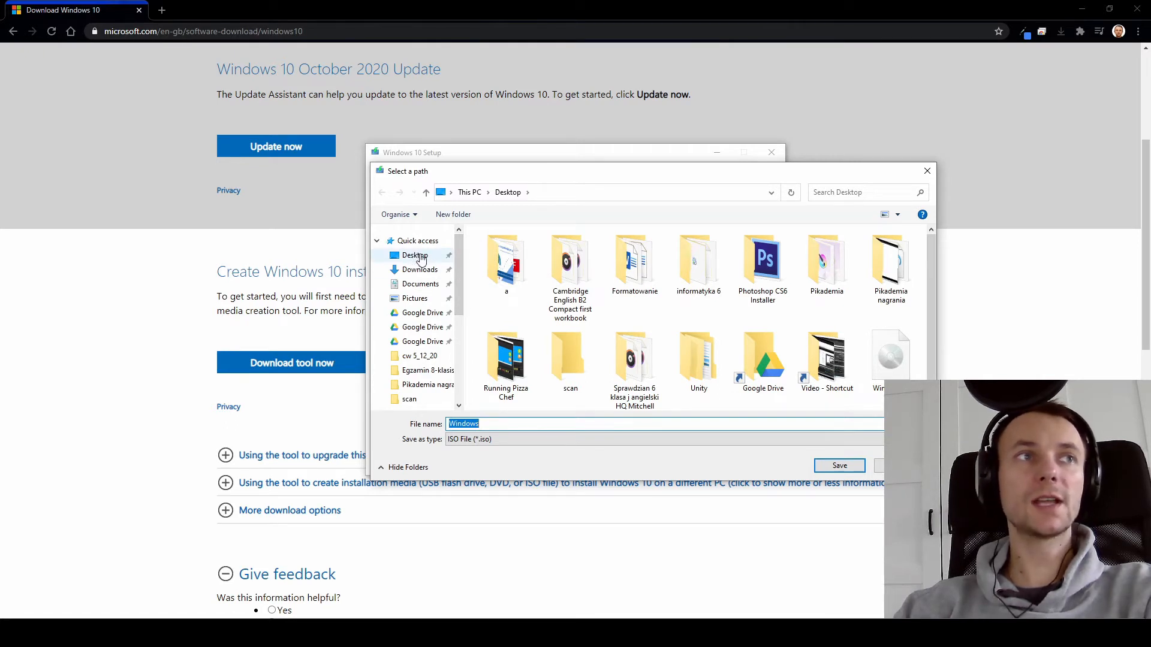
{"action": "left_click", "coordinate": [416, 256]}
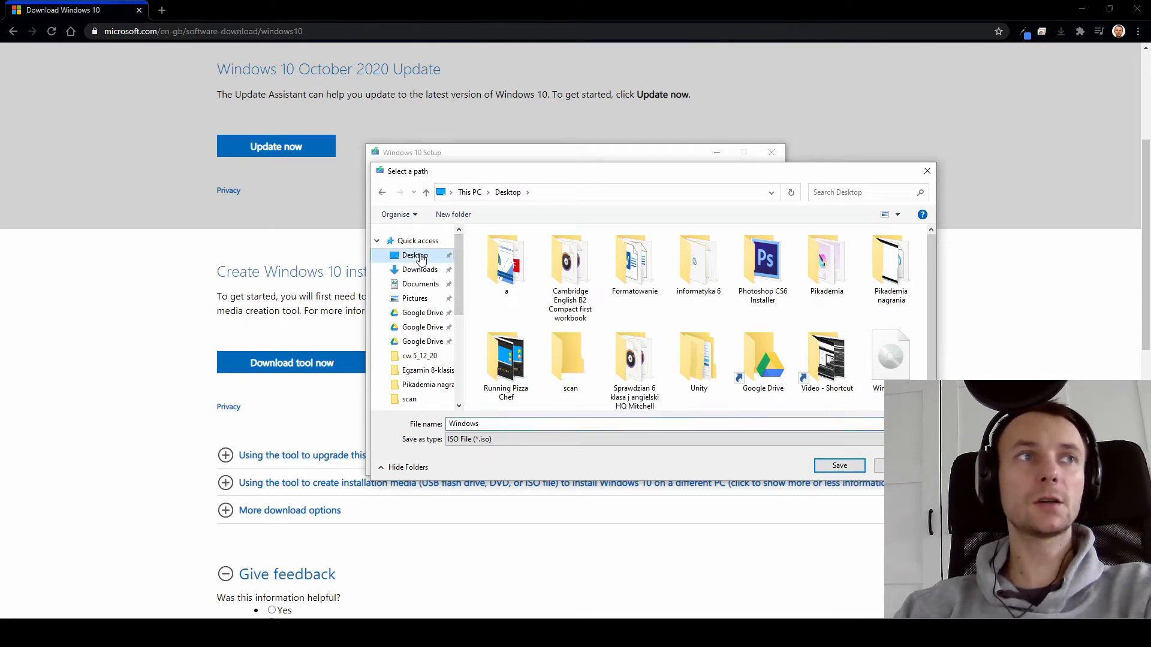
{"action": "left_click", "coordinate": [846, 467]}
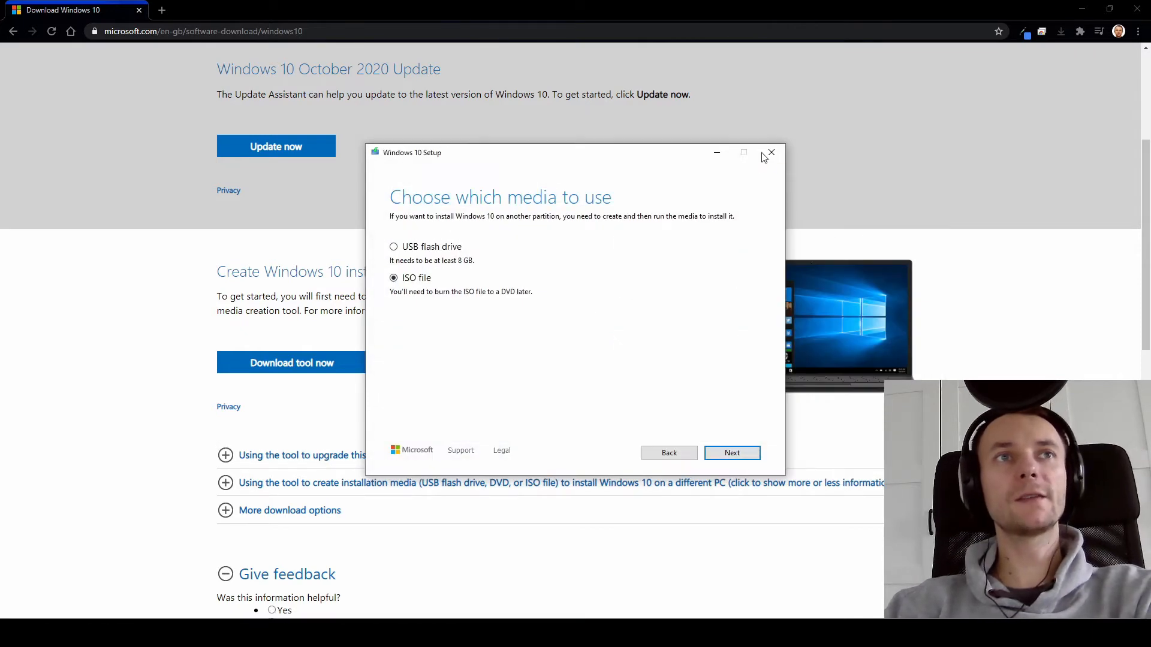
{"action": "left_click", "coordinate": [772, 154]}
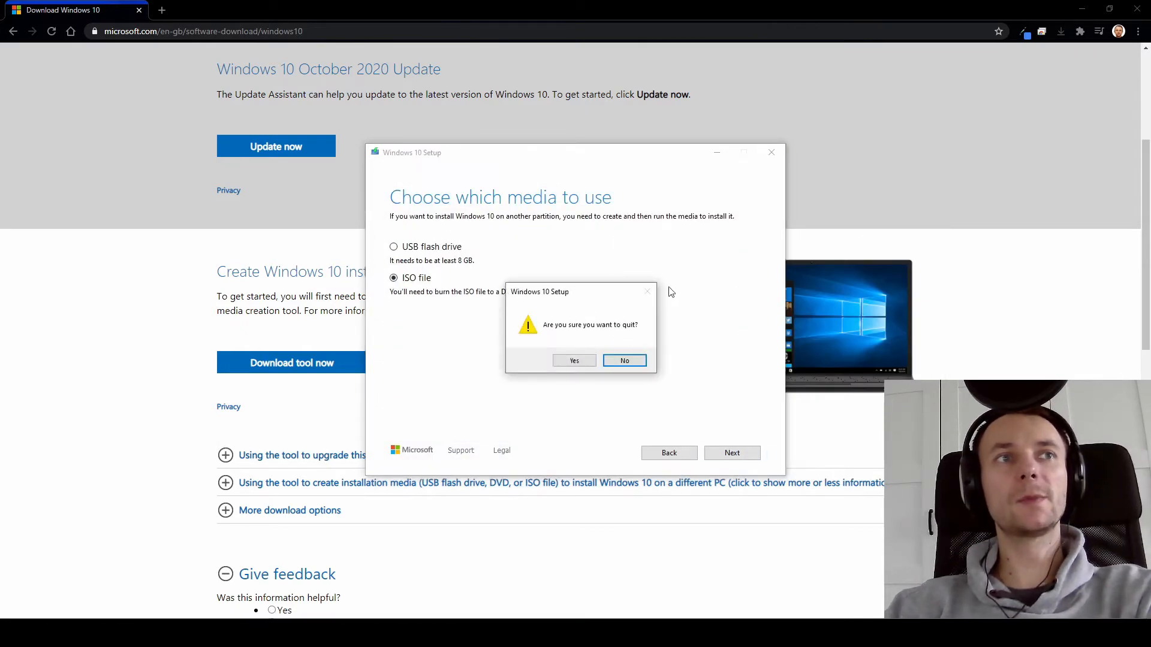
{"action": "left_click", "coordinate": [575, 361]}
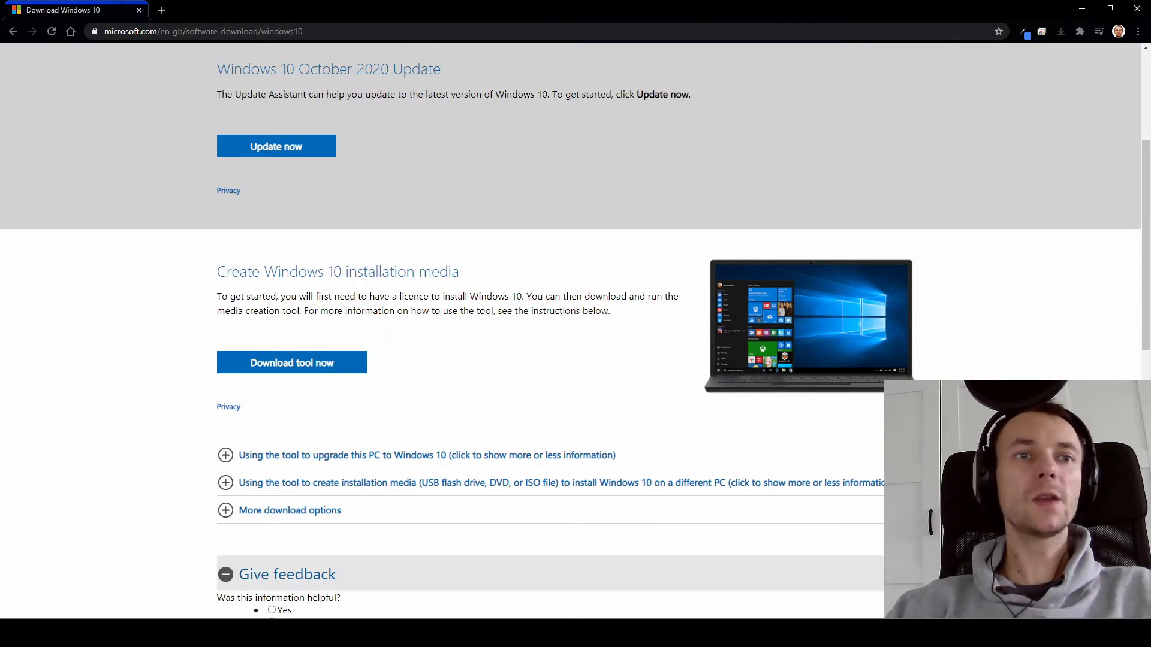
Switch to VirtualBox Manager and start a new virtual machine with 4096 MB of memory, named Machine1.
{"action": "key", "text": "alt+Tab"}
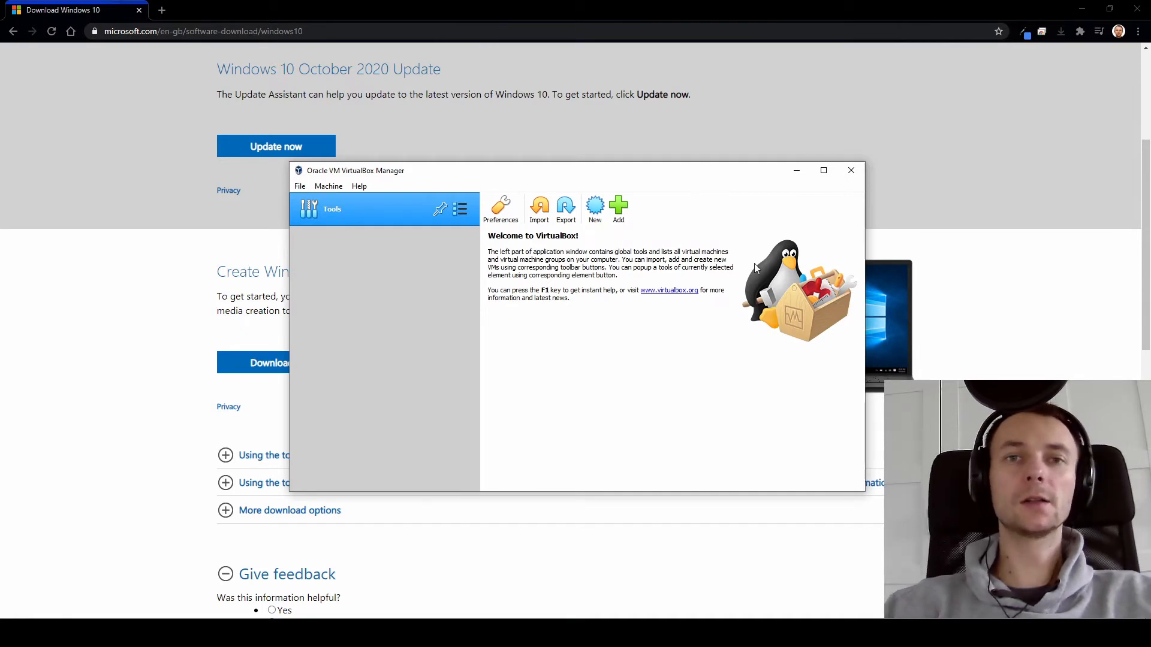
{"action": "left_click", "coordinate": [329, 186]}
{"action": "left_click", "coordinate": [336, 199]}
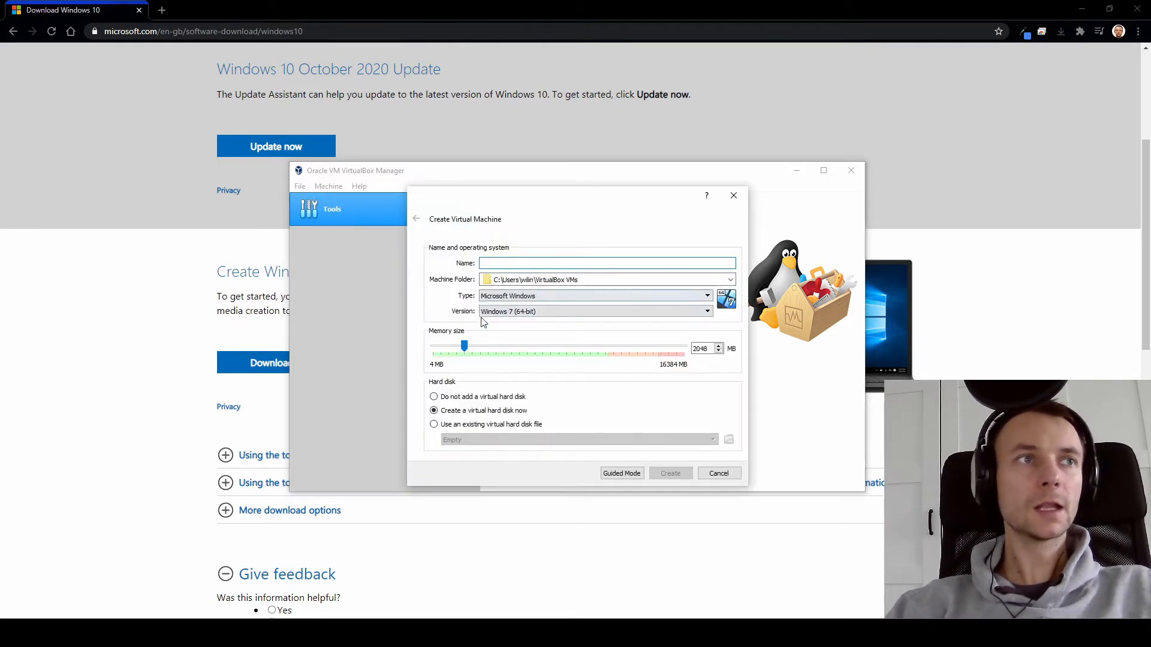
{"action": "left_click_drag", "start_coordinate": [466, 349], "coordinate": [499, 345]}
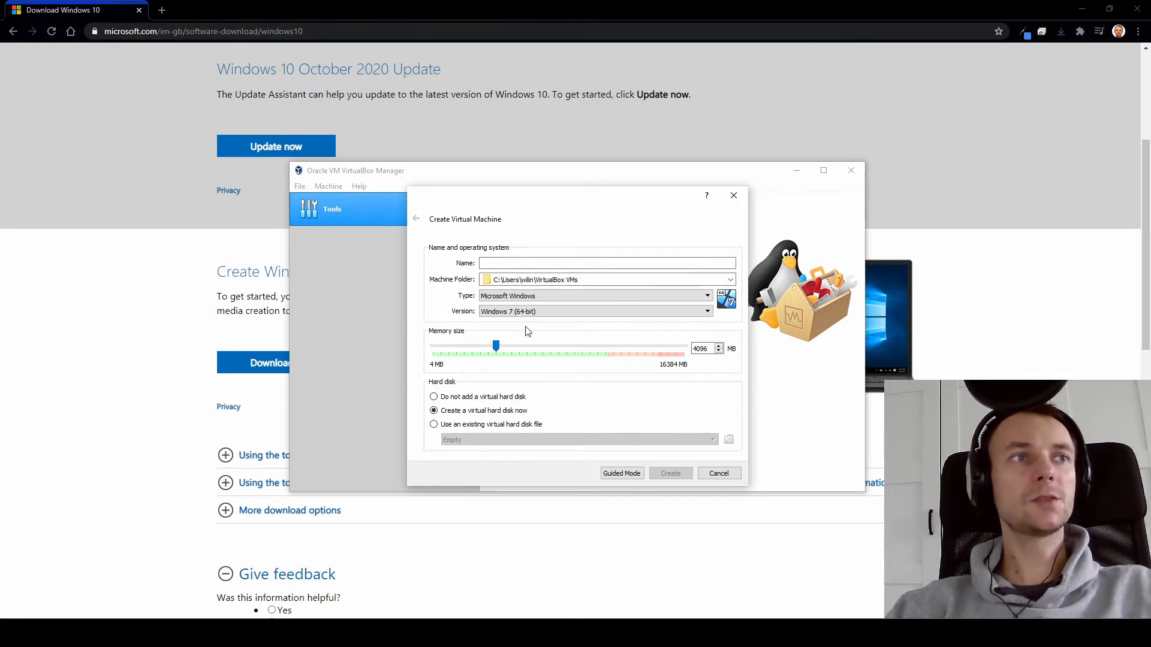
{"action": "left_click", "coordinate": [522, 262]}
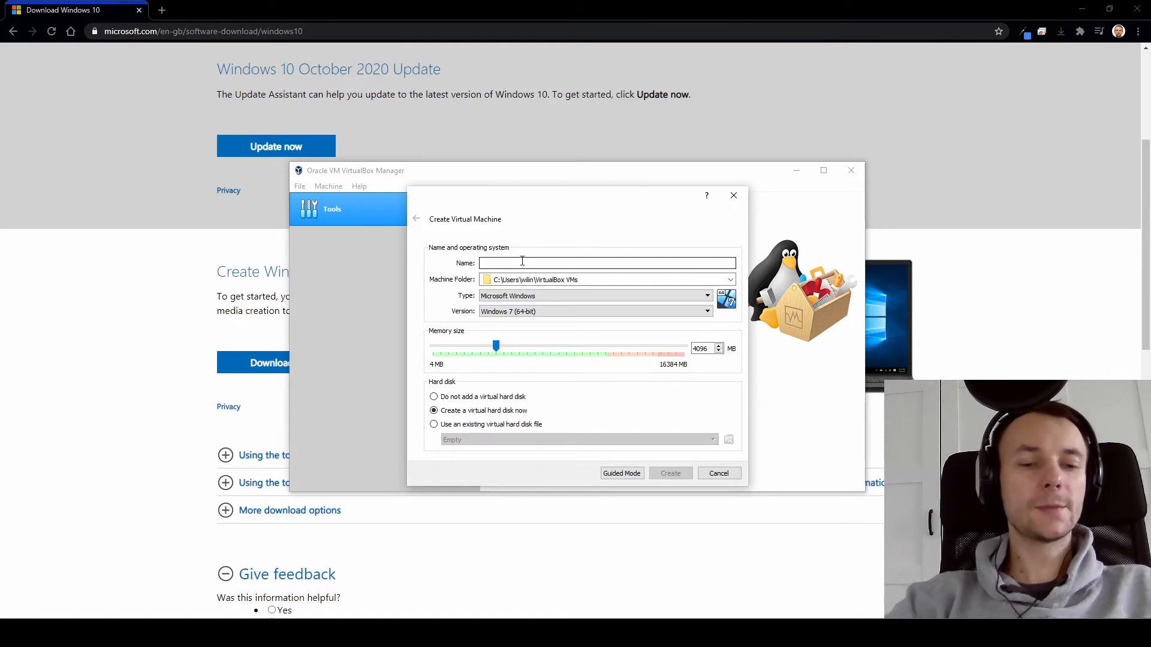
{"action": "type", "text": "Machine 1"}
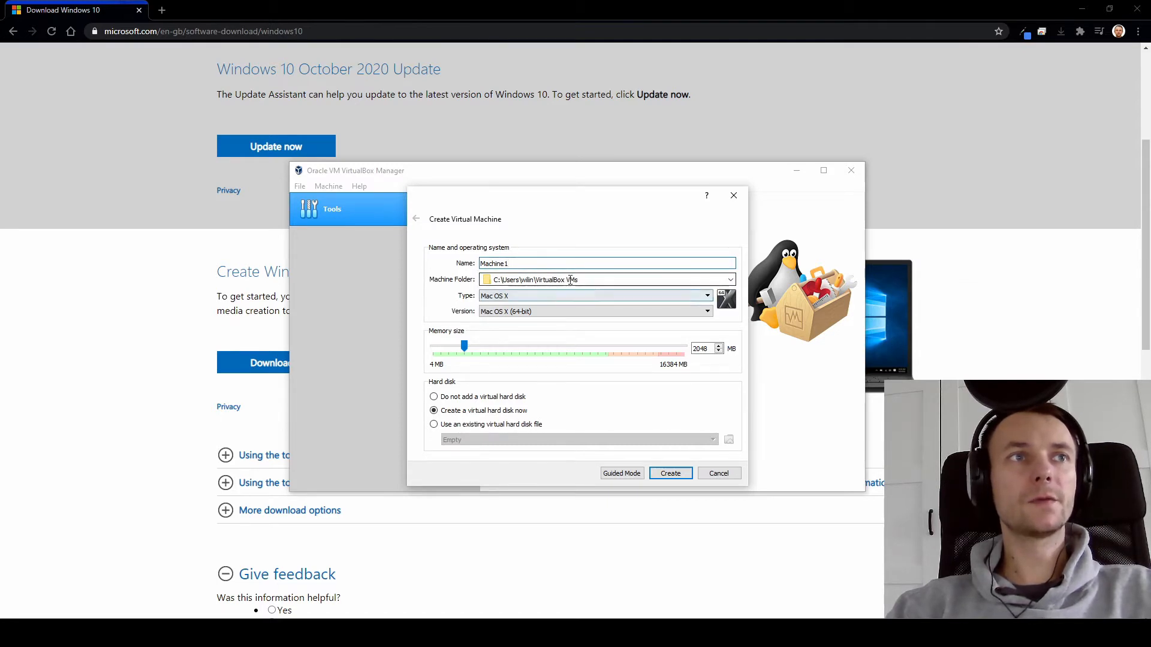
Set the new machine's type to Microsoft Windows and its version to Windows 10 (64-bit).
{"action": "left_click", "coordinate": [587, 297]}
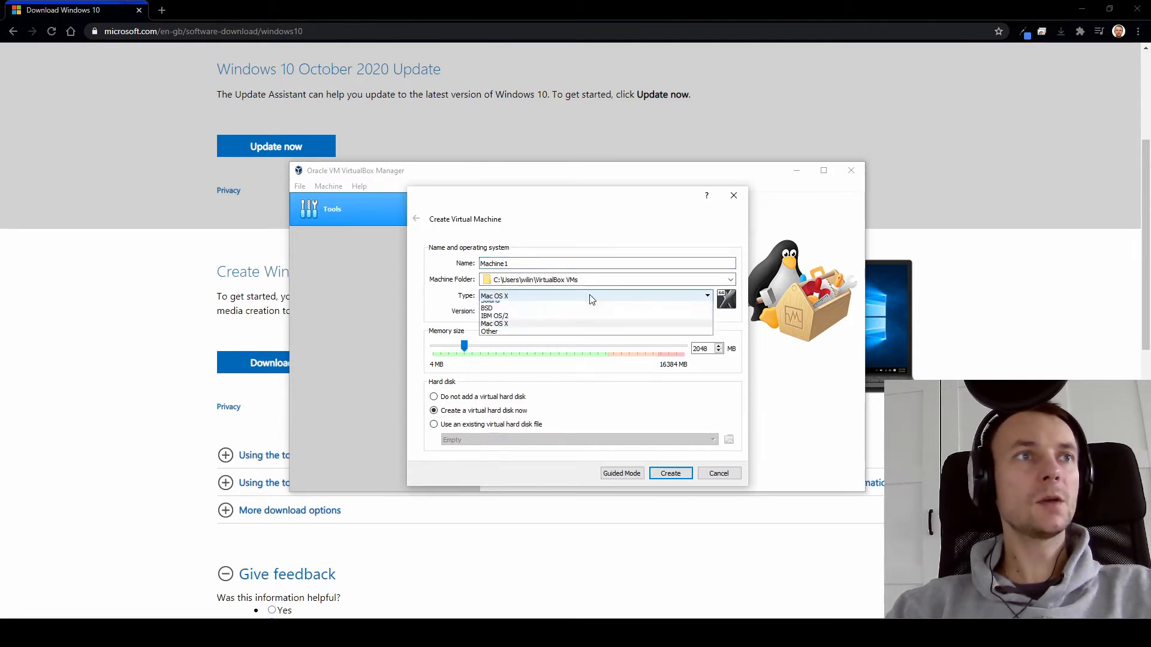
{"action": "left_click", "coordinate": [580, 307]}
{"action": "left_click", "coordinate": [578, 312]}
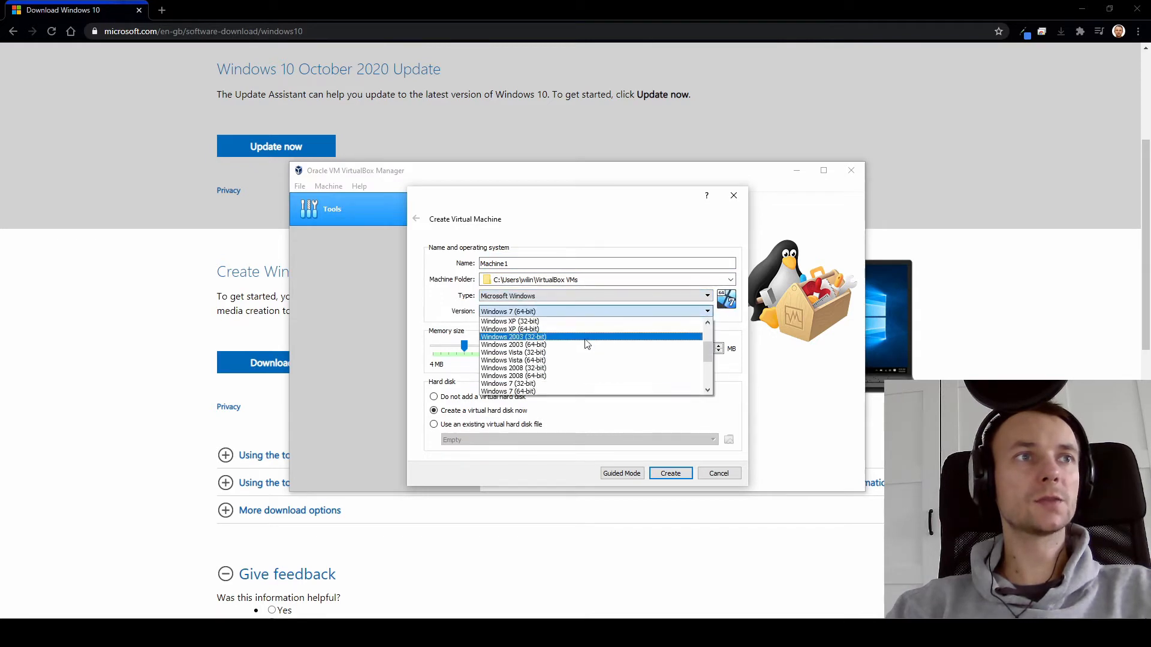
{"action": "scroll", "coordinate": [576, 377], "scroll_direction": "down", "scroll_amount": 1}
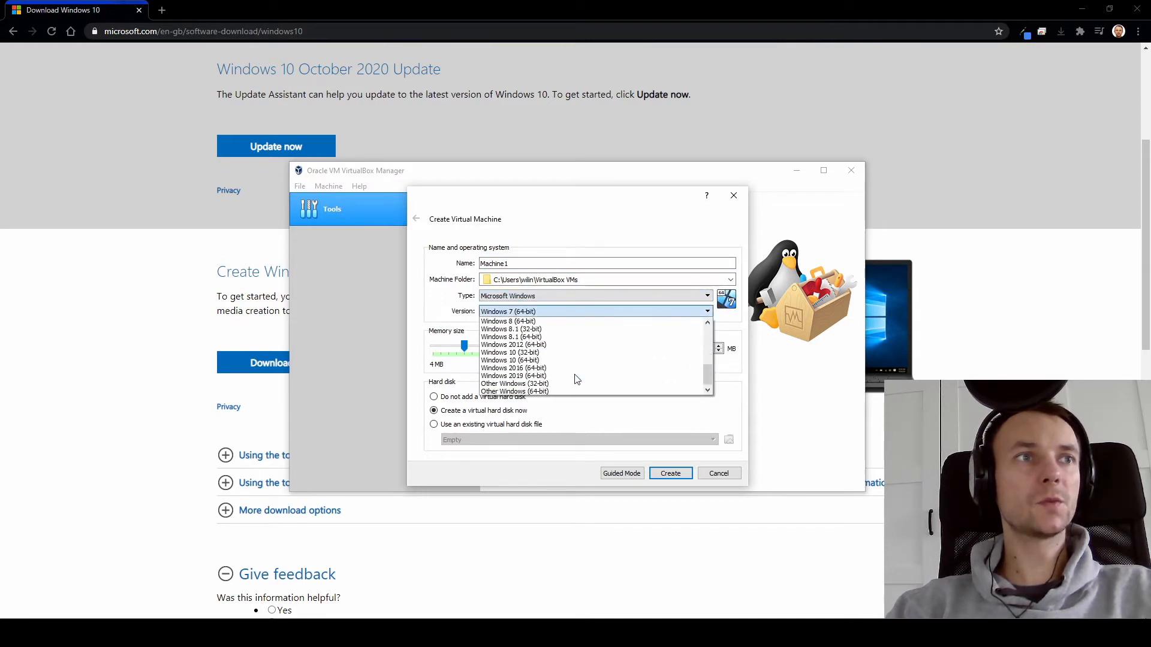
{"action": "left_click", "coordinate": [522, 364]}
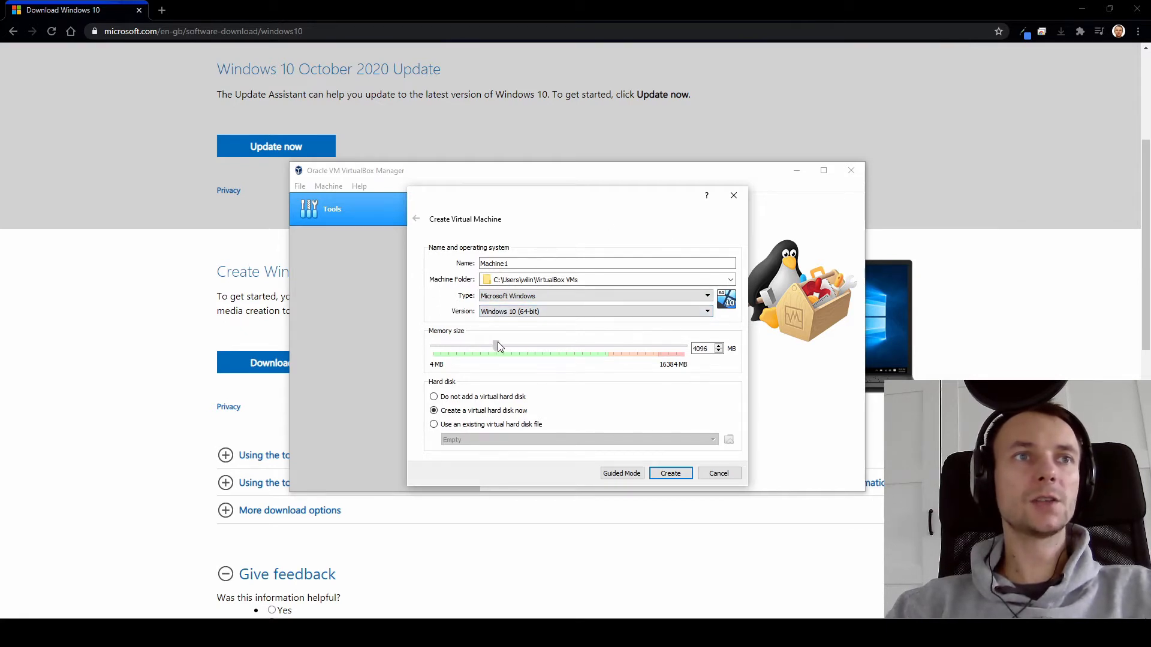
Set the memory to 4096 MB and create the machine with a 50 GB dynamically allocated VDI hard disk.
{"action": "left_click_drag", "start_coordinate": [498, 343], "coordinate": [497, 343]}
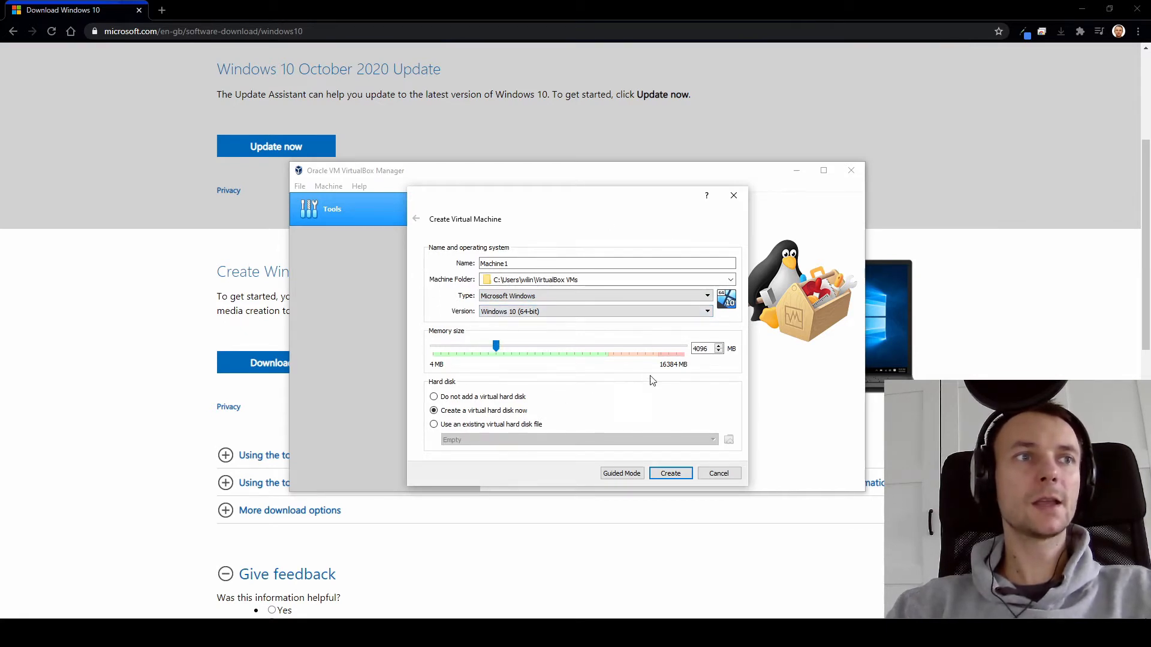
{"action": "left_click", "coordinate": [671, 474]}
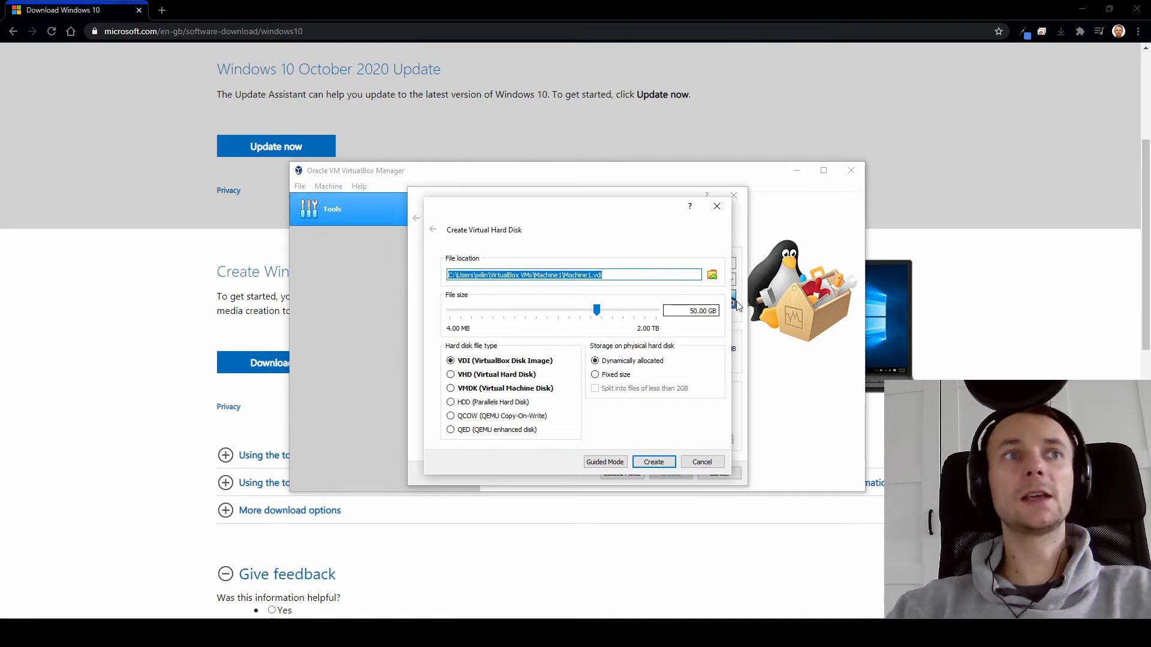
{"action": "left_click", "coordinate": [653, 462]}
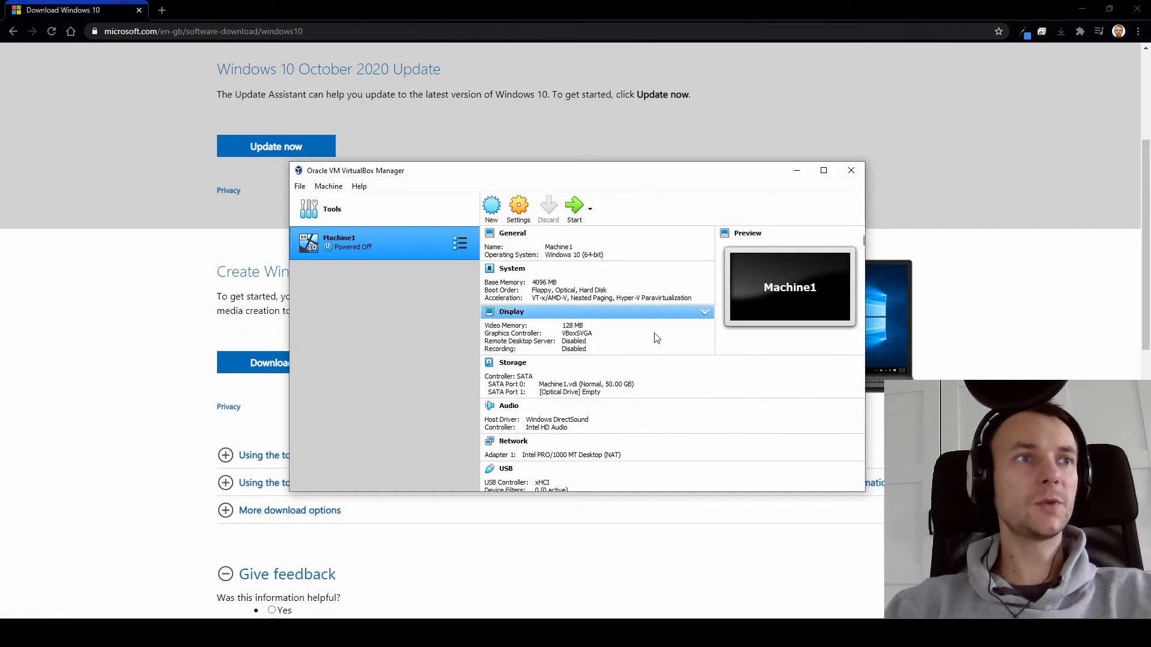
Start Machine1 with Host Drive 'E:' as the start-up disk and dismiss the Auto capture keyboard notice.
{"action": "left_click", "coordinate": [572, 204]}
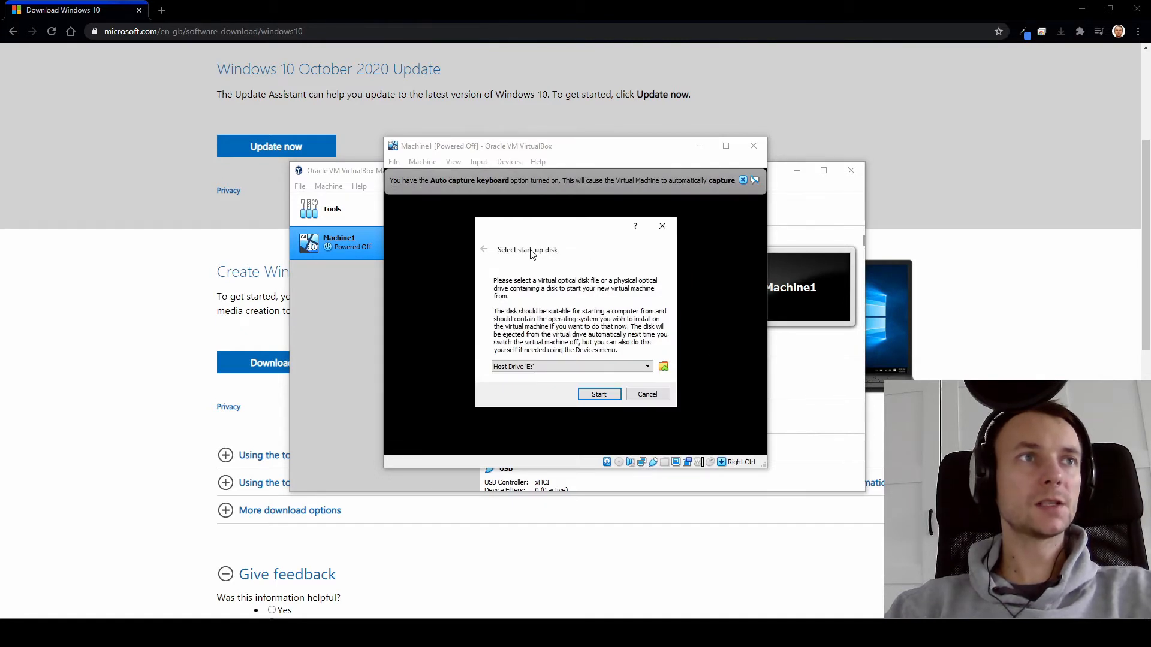
{"action": "left_click", "coordinate": [636, 366]}
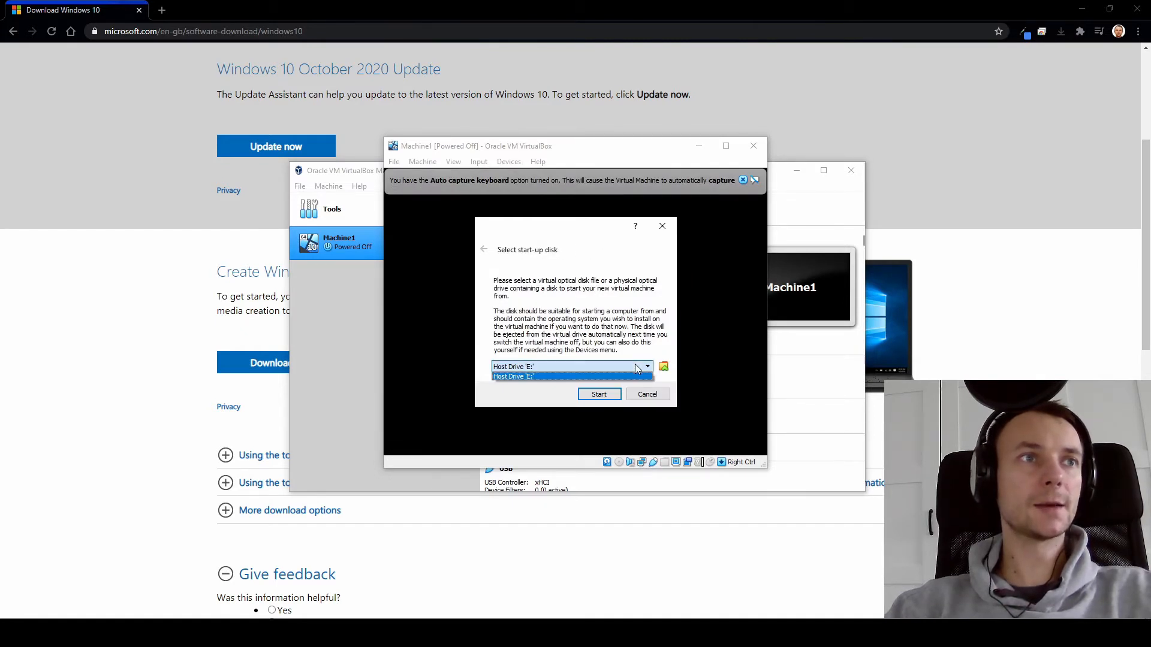
{"action": "left_click", "coordinate": [635, 365]}
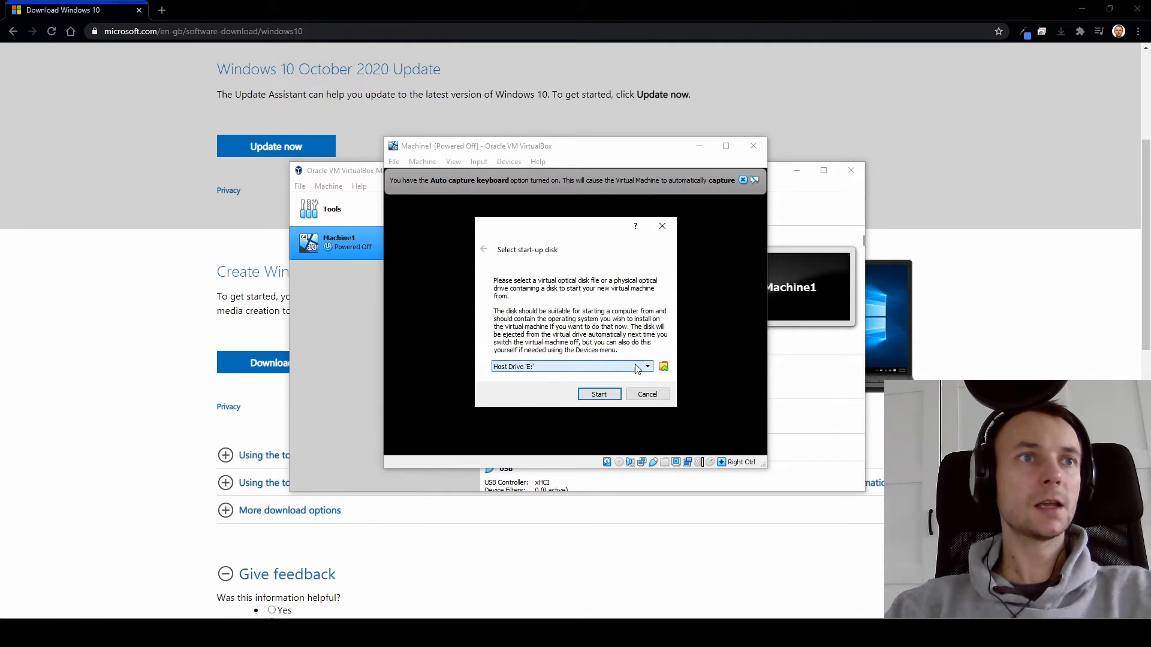
{"action": "left_click", "coordinate": [599, 395]}
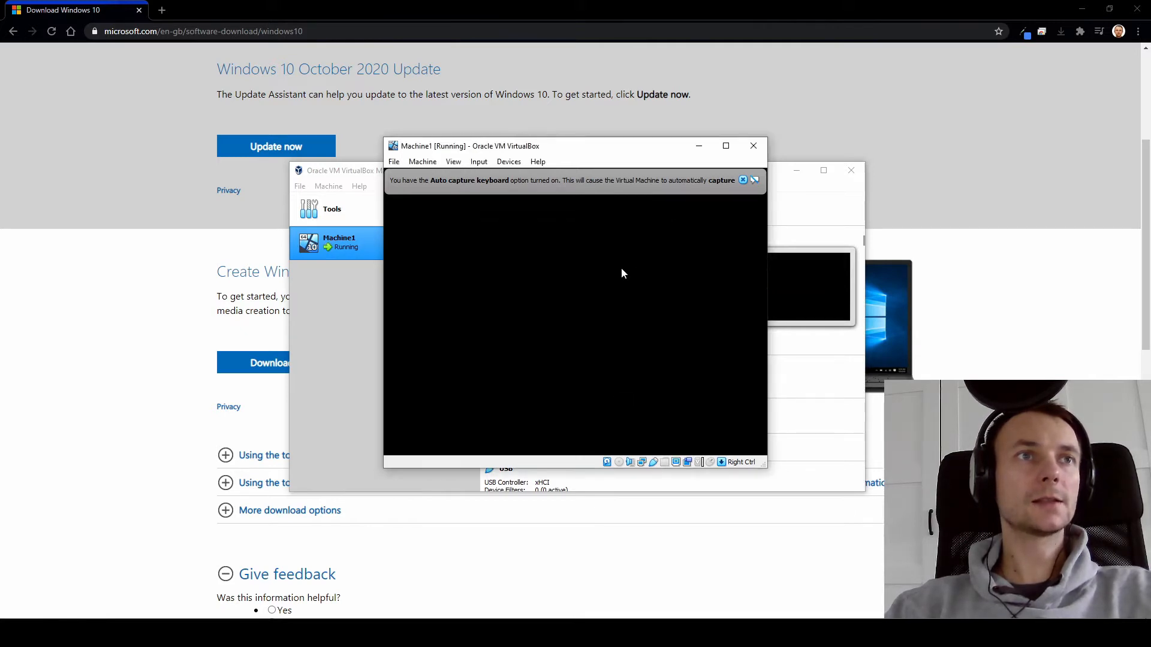
{"action": "left_click", "coordinate": [741, 181]}
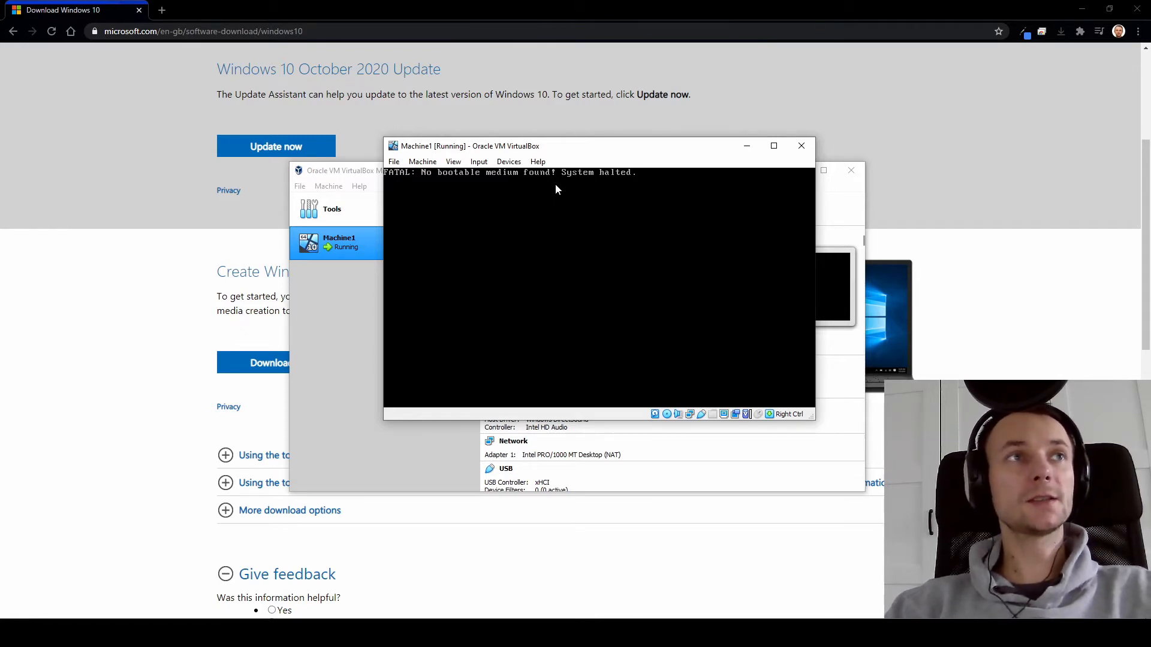
Load the Windows10 disk file from the Desktop into the running machine's optical drive.
{"action": "left_click", "coordinate": [508, 163]}
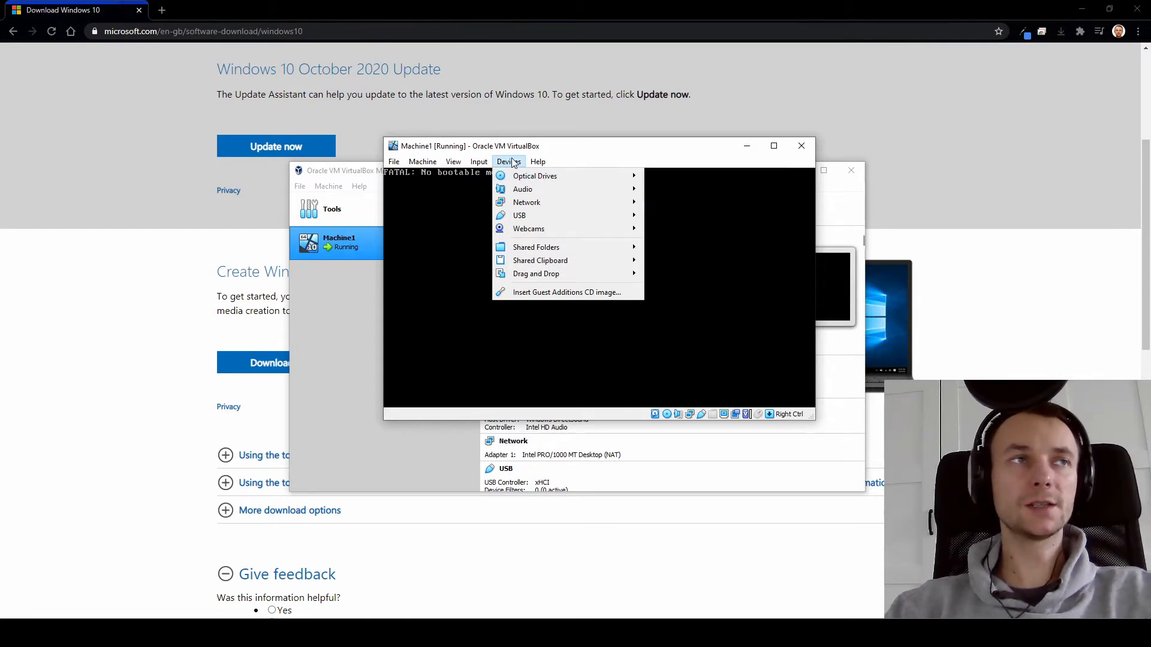
{"action": "mouse_move", "coordinate": [548, 210]}
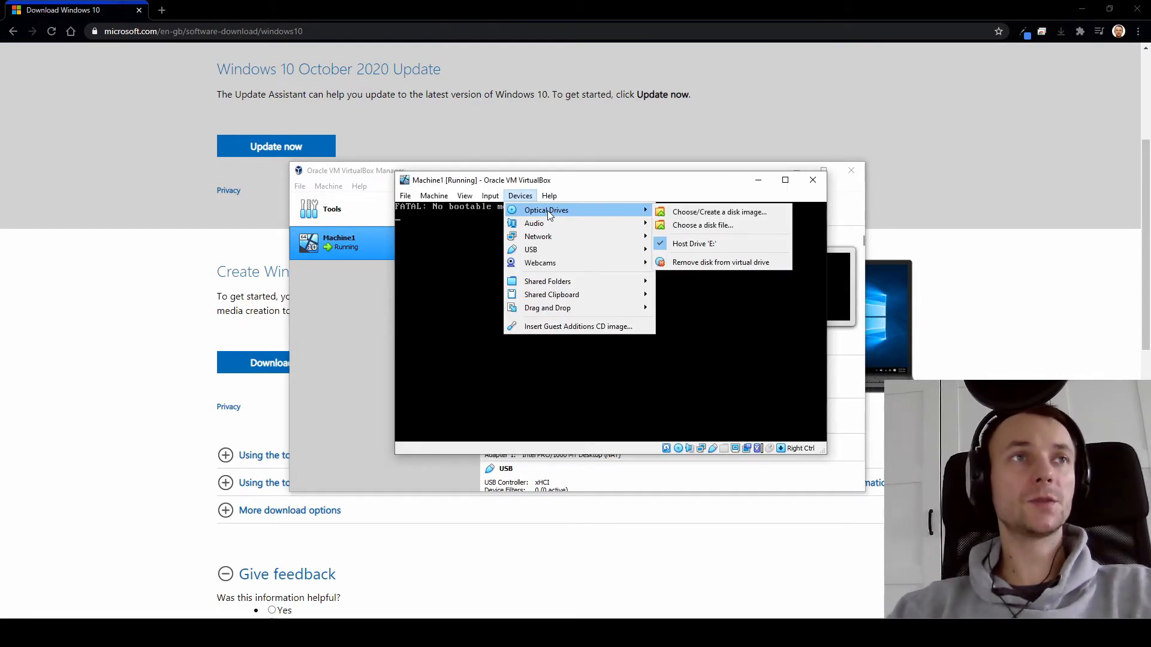
{"action": "left_click", "coordinate": [708, 226]}
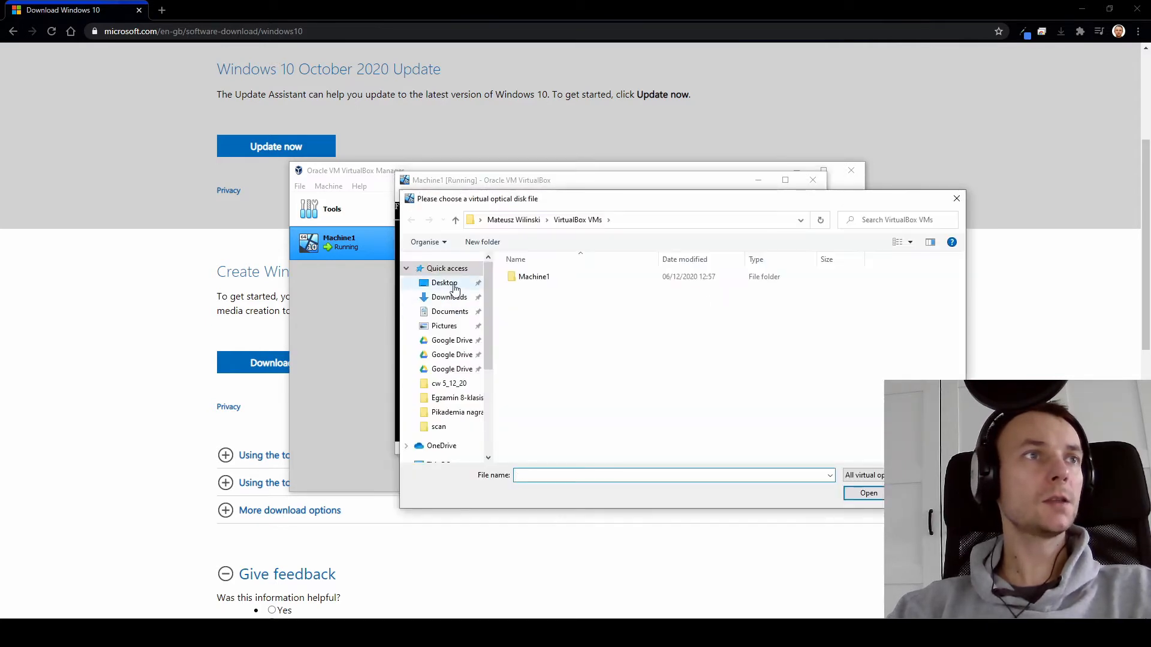
{"action": "left_click", "coordinate": [444, 283]}
{"action": "left_click", "coordinate": [930, 392]}
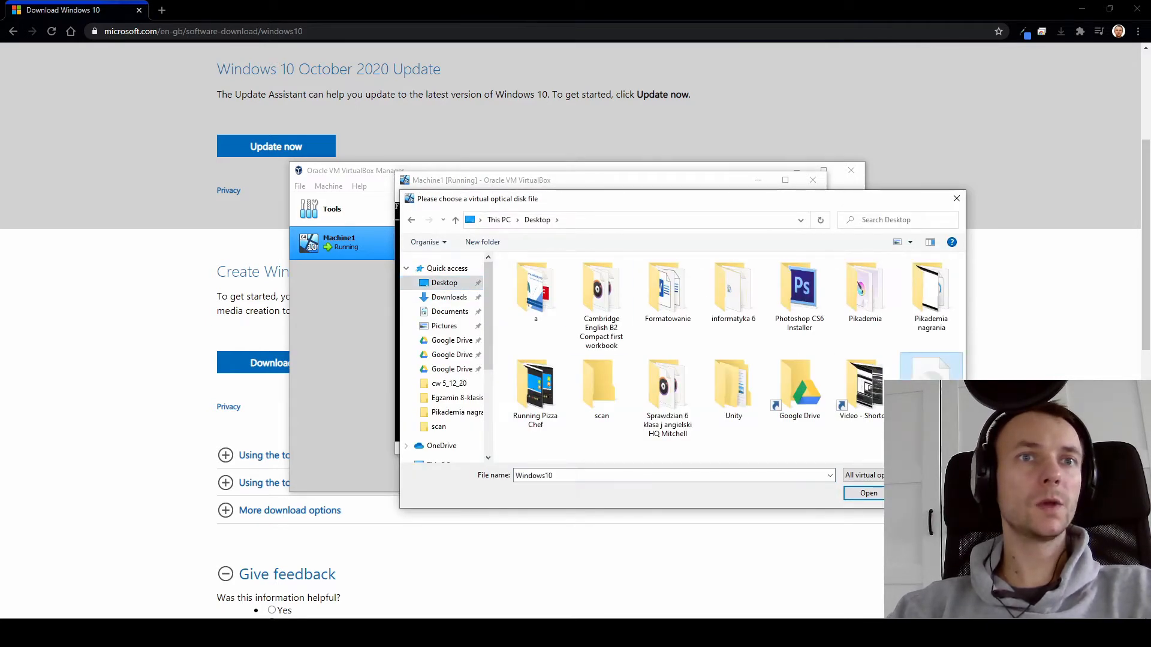
{"action": "left_click", "coordinate": [870, 495]}
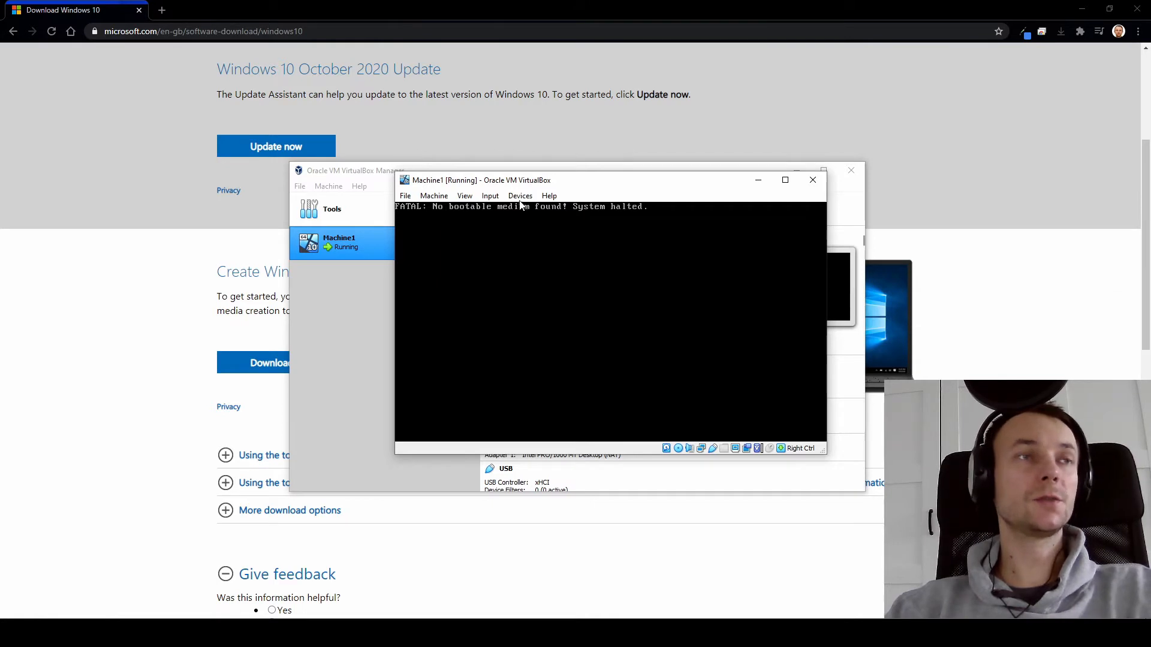
Reset the running Machine1 and confirm the reset.
{"action": "left_click", "coordinate": [406, 197]}
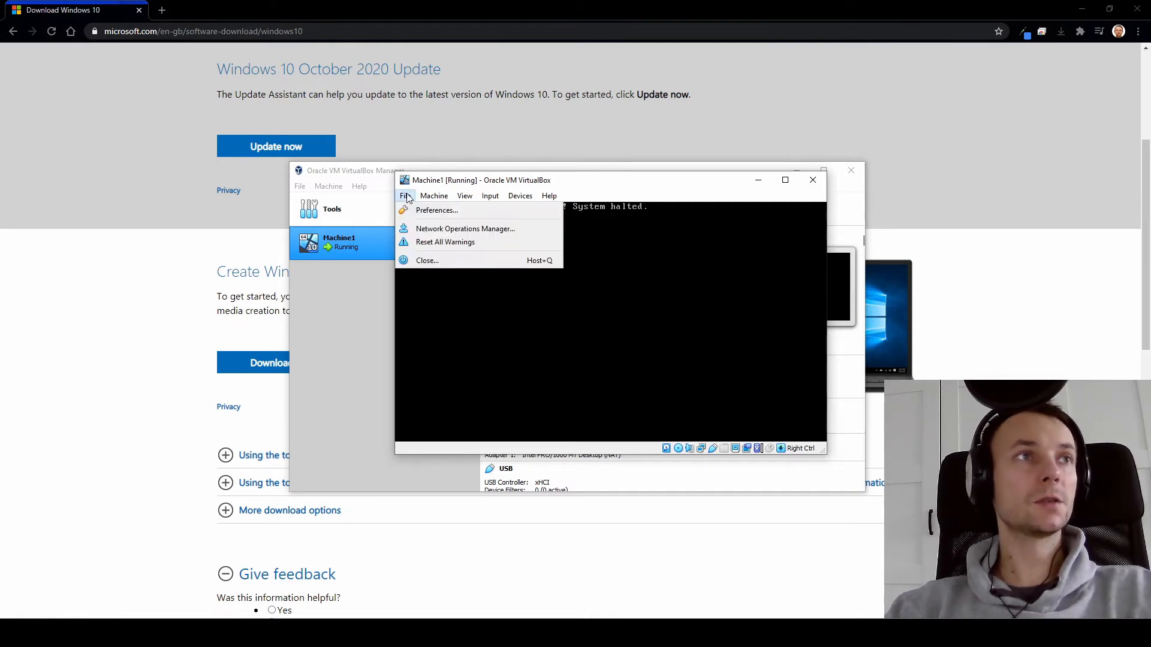
{"action": "mouse_move", "coordinate": [436, 200]}
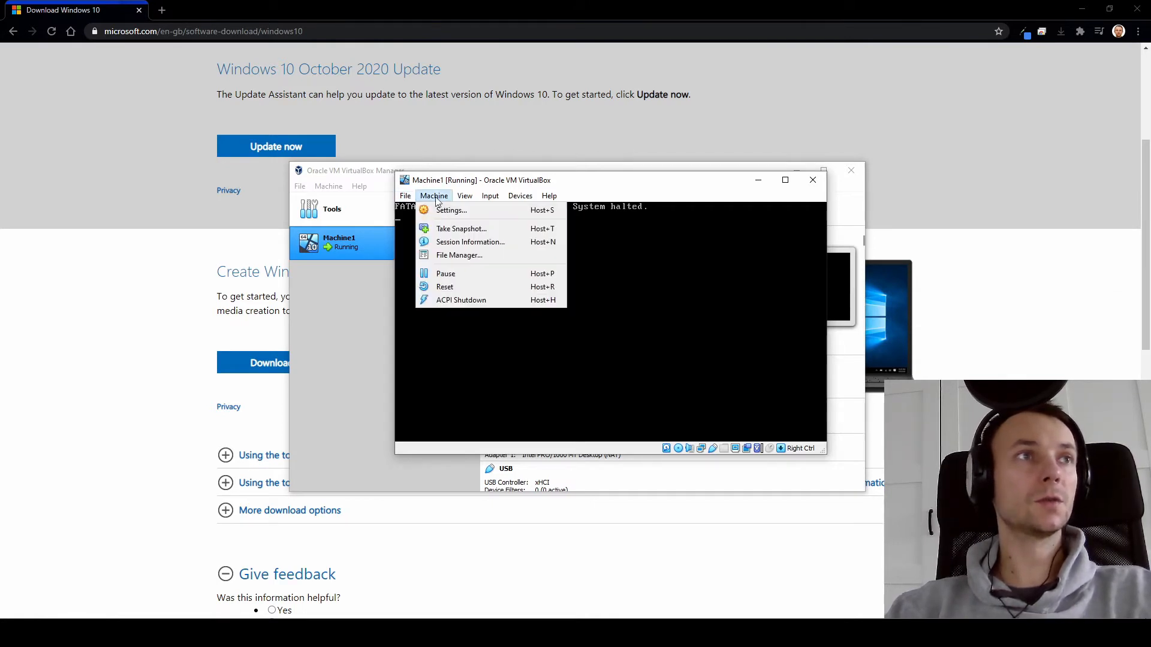
{"action": "left_click", "coordinate": [462, 285]}
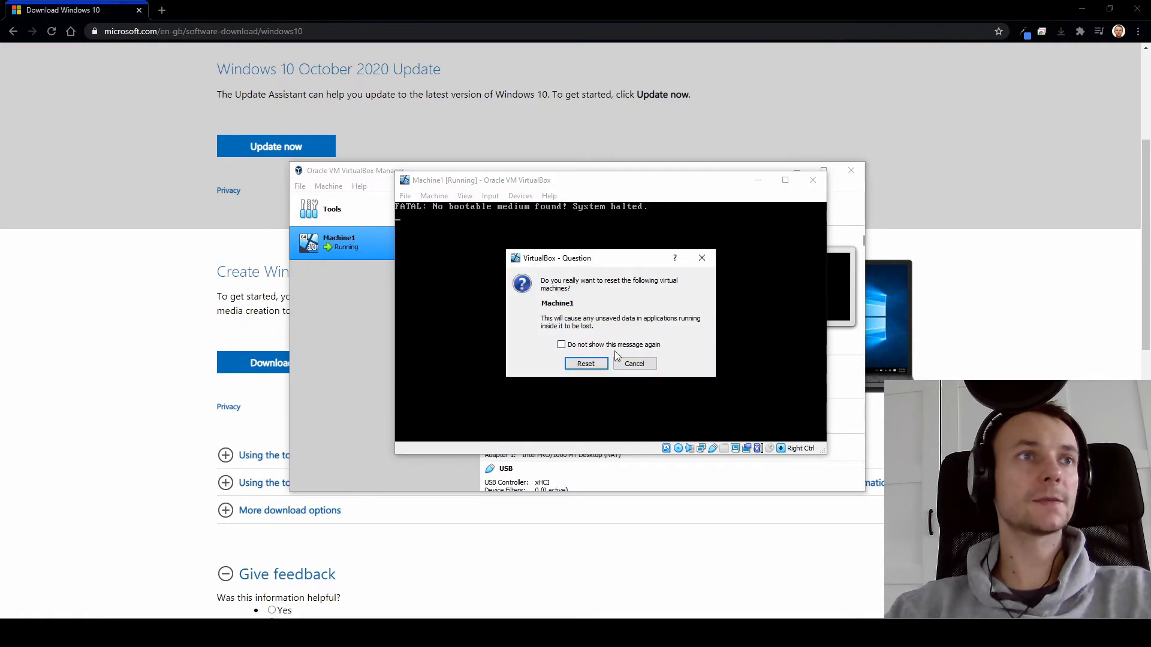
{"action": "left_click", "coordinate": [586, 363]}
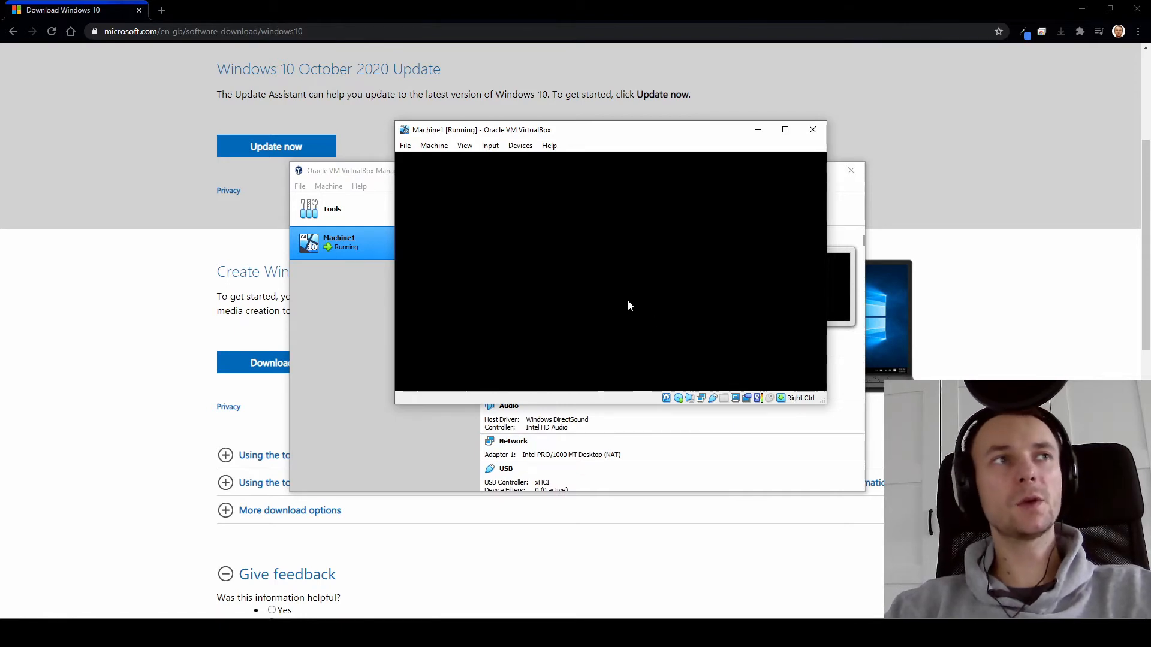
Reposition the machine's window and accept English (United Kingdom) with the United Kingdom keyboard in Windows Setup.
{"action": "left_click_drag", "start_coordinate": [782, 140], "coordinate": [703, 76]}
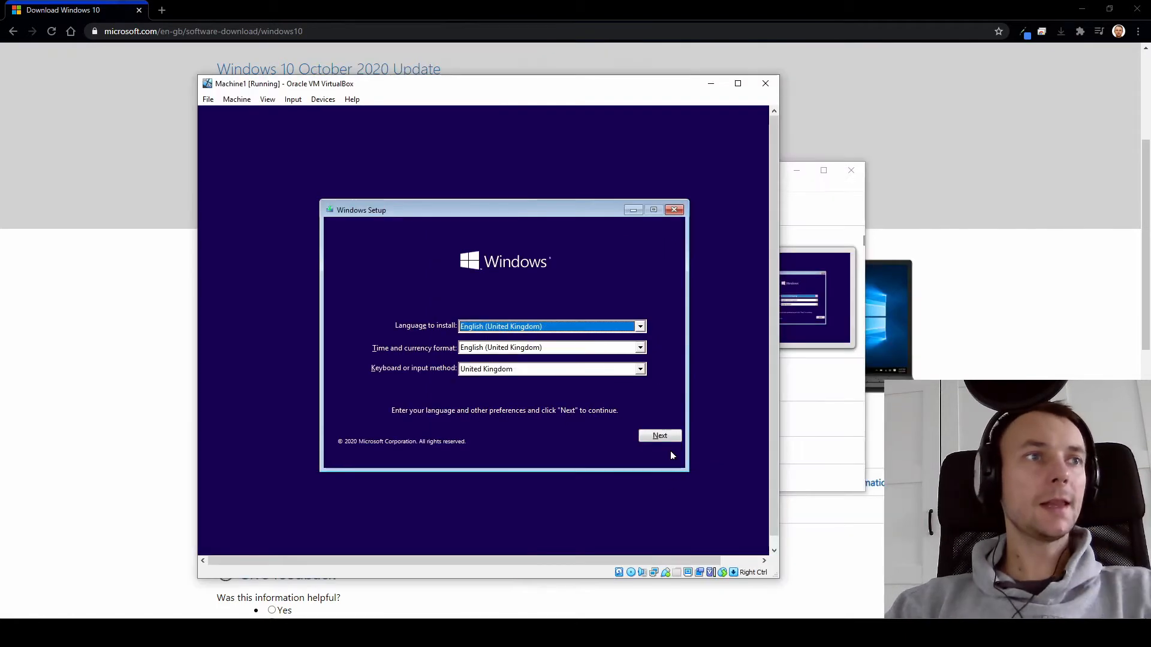
{"action": "left_click", "coordinate": [658, 435]}
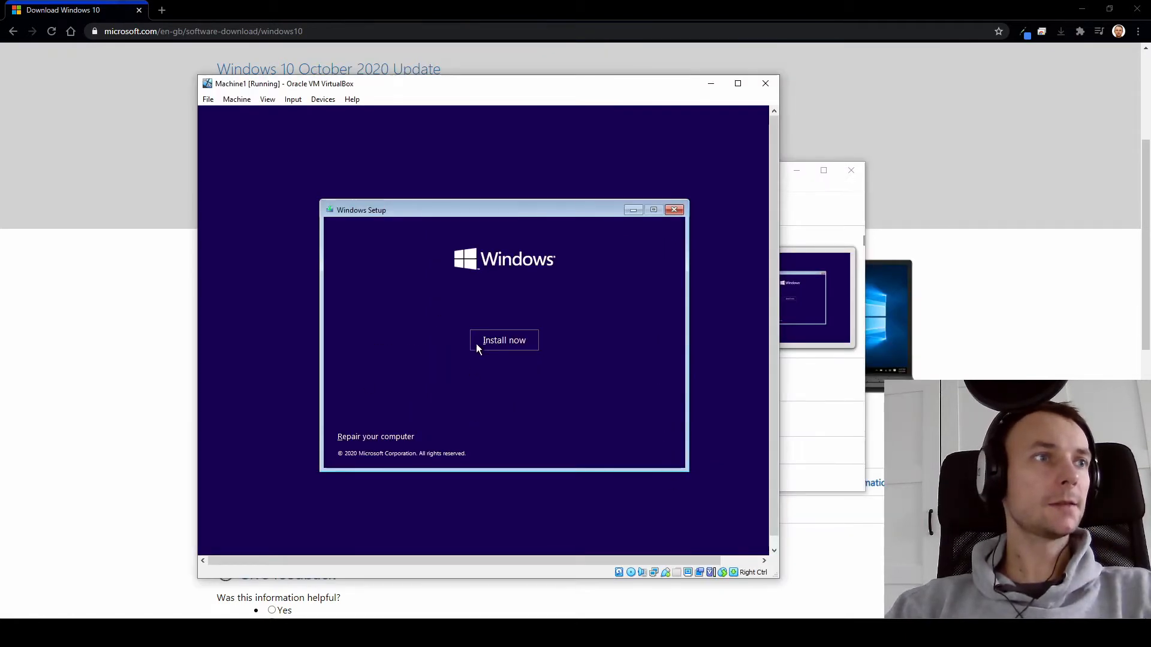
Start the Windows installation without a product key and choose Windows 10 Pro as the operating system.
{"action": "left_click", "coordinate": [504, 341]}
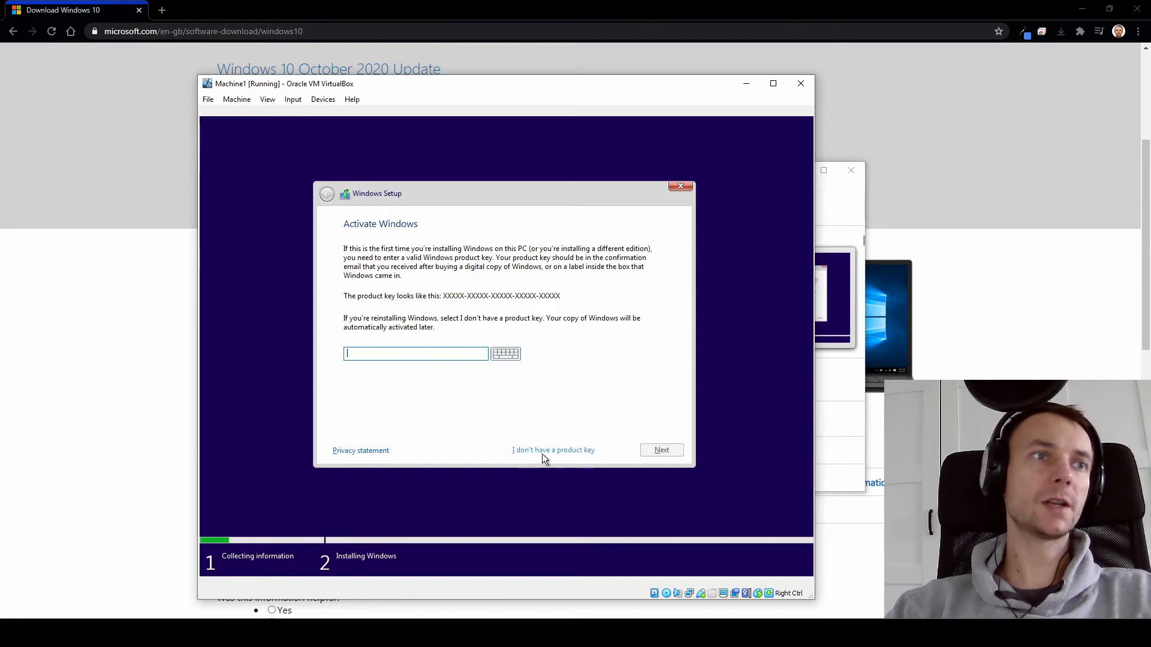
{"action": "left_click", "coordinate": [561, 453]}
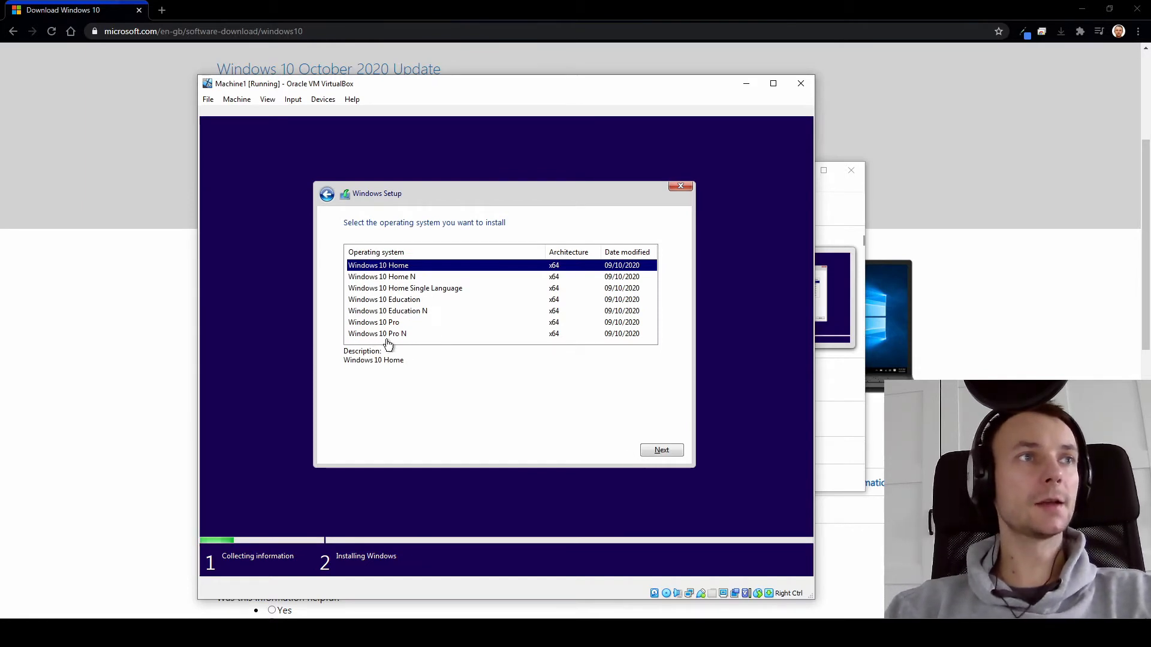
{"action": "left_click", "coordinate": [378, 324]}
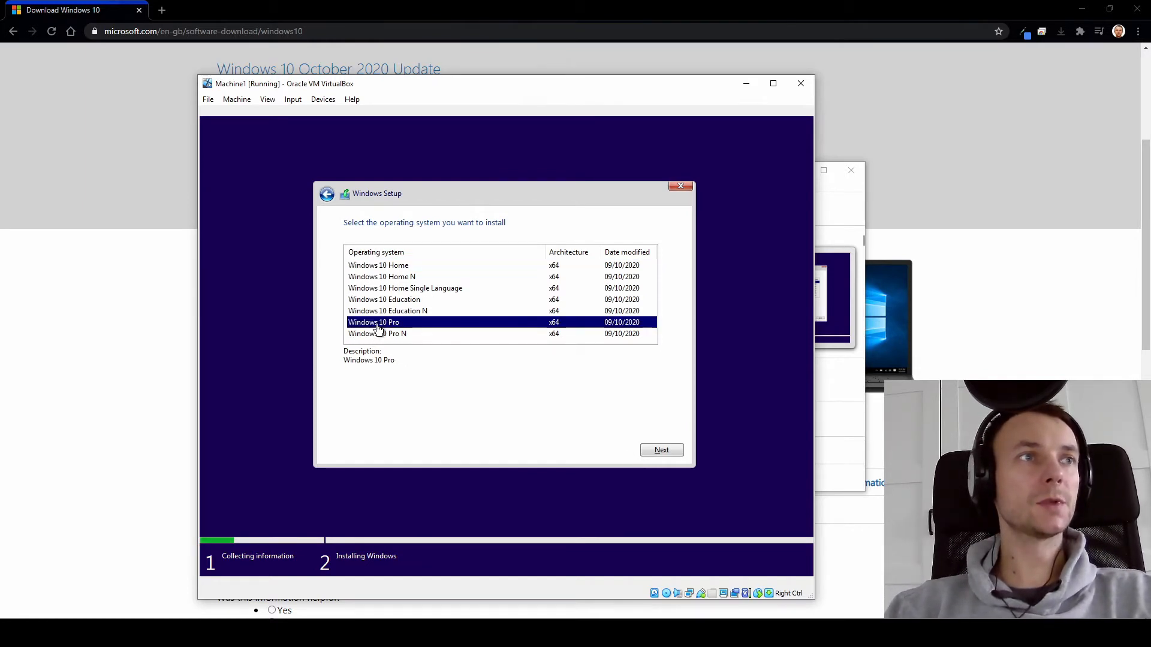
{"action": "left_click", "coordinate": [662, 450]}
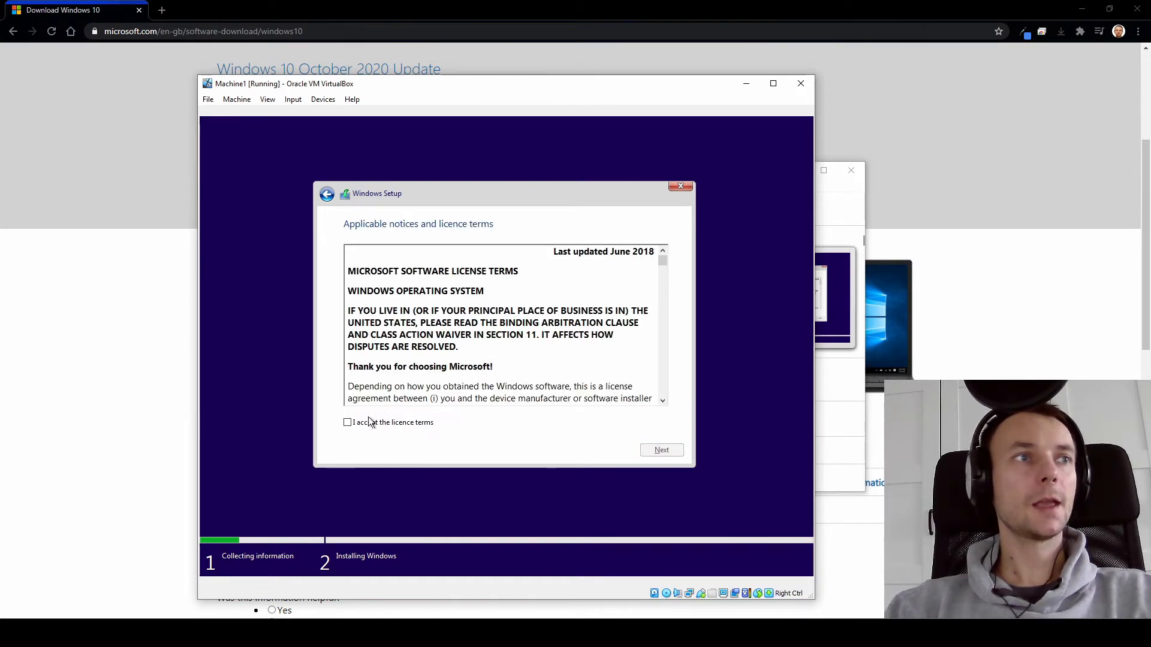
Accept the licence terms and choose the Custom: Install Windows only (advanced) installation type.
{"action": "left_click", "coordinate": [348, 423]}
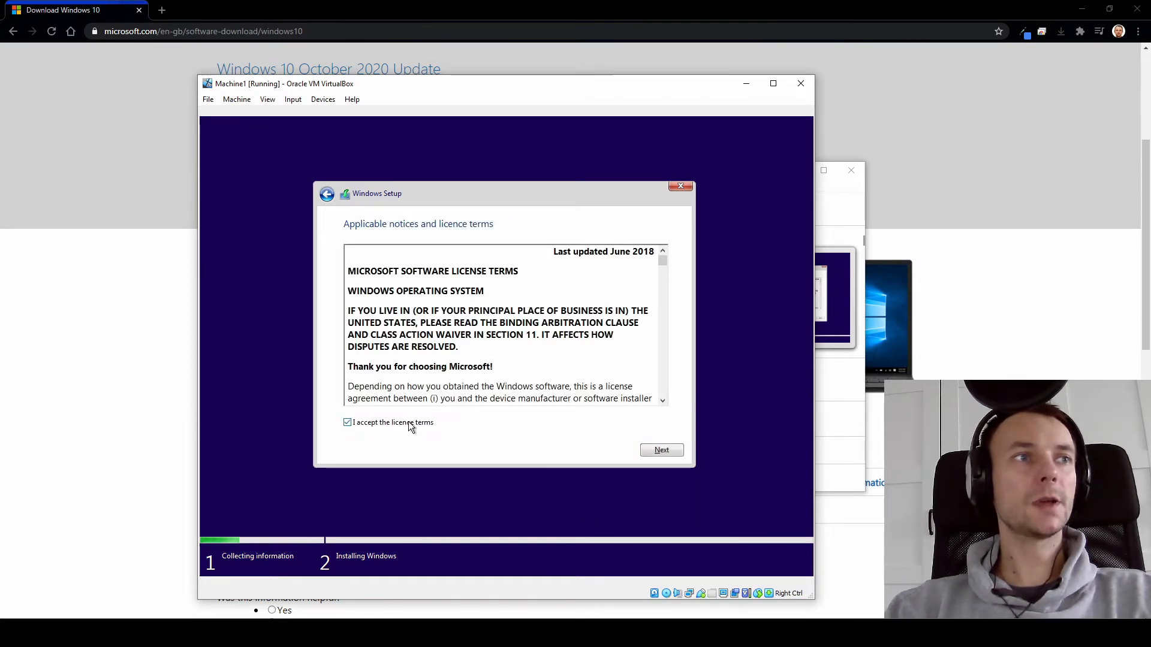
{"action": "left_click", "coordinate": [661, 451]}
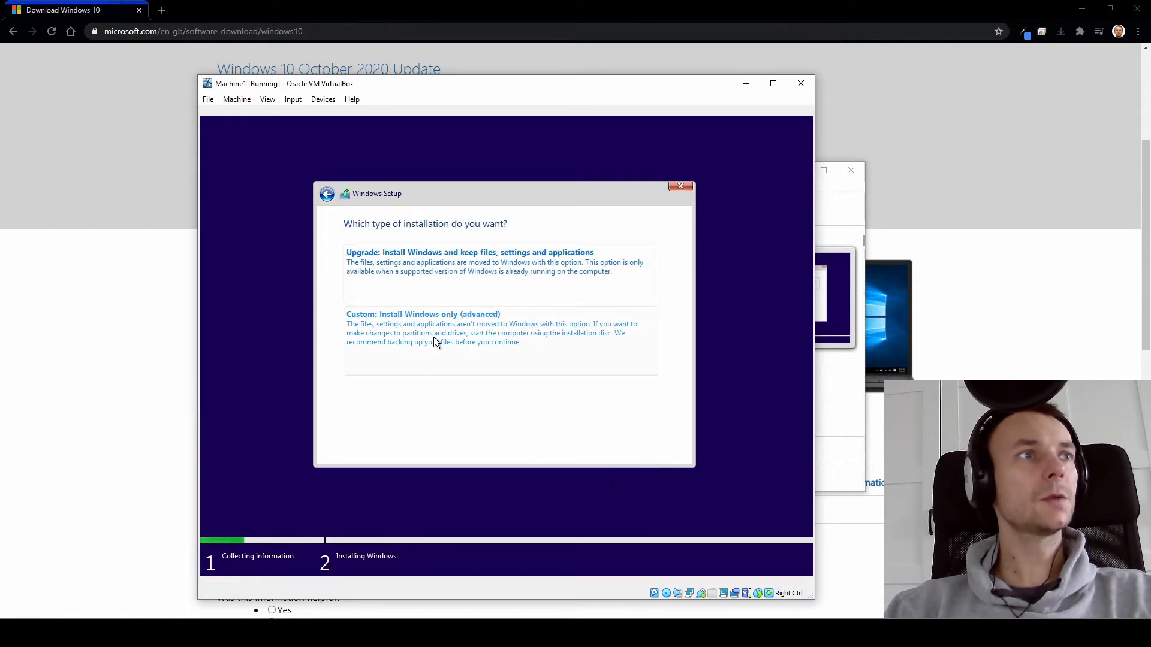
{"action": "left_click", "coordinate": [406, 332]}
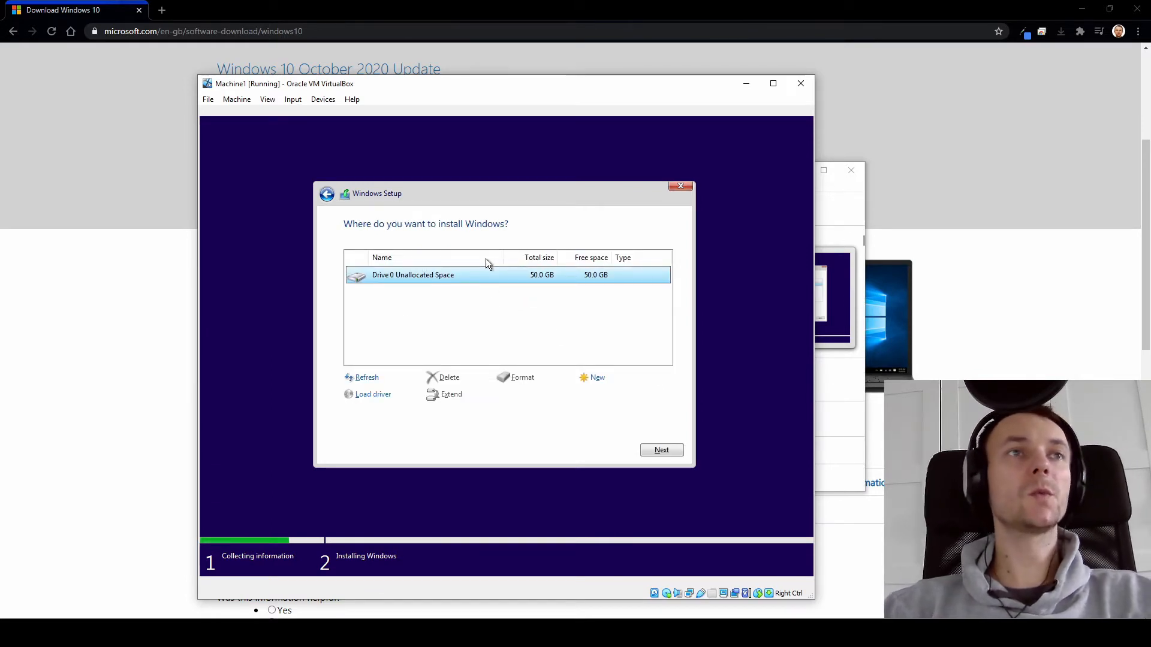
Create a new 51200 MB partition on Drive 0's unallocated space and allow additional system partitions.
{"action": "left_click", "coordinate": [595, 379]}
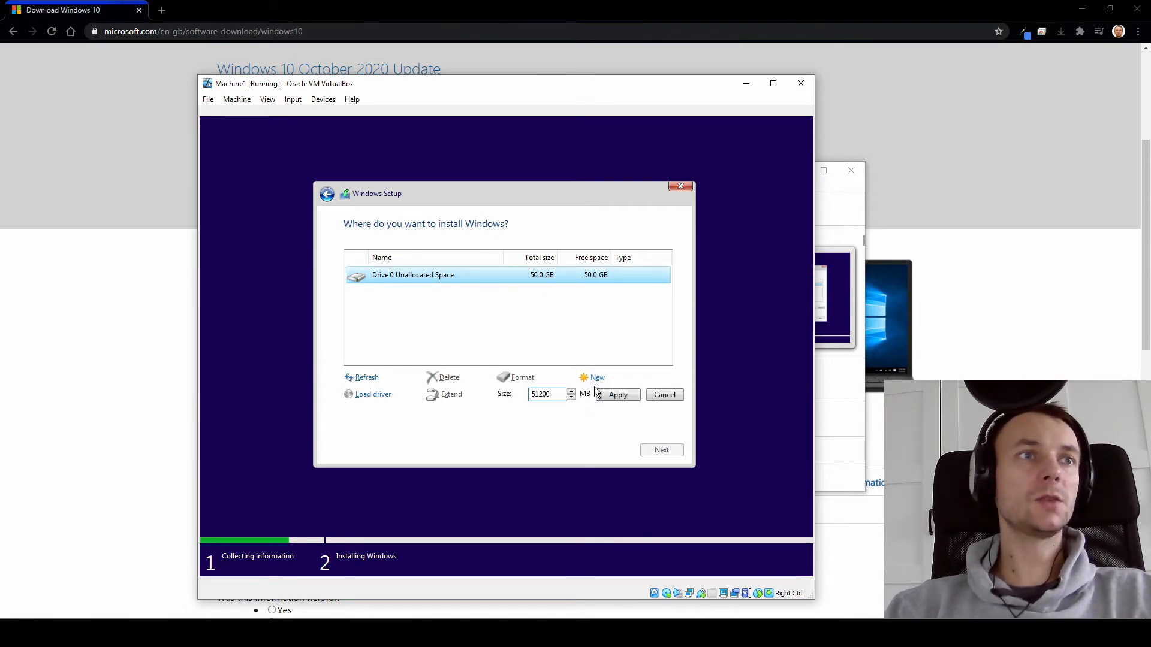
{"action": "left_click", "coordinate": [623, 397]}
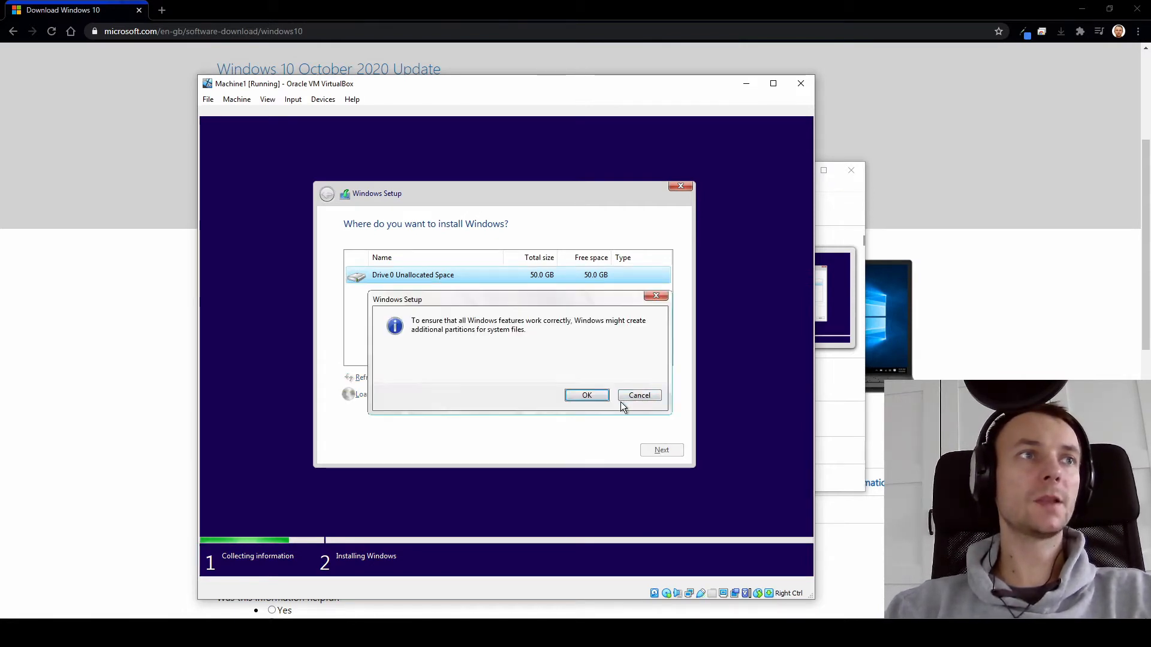
{"action": "left_click", "coordinate": [584, 397]}
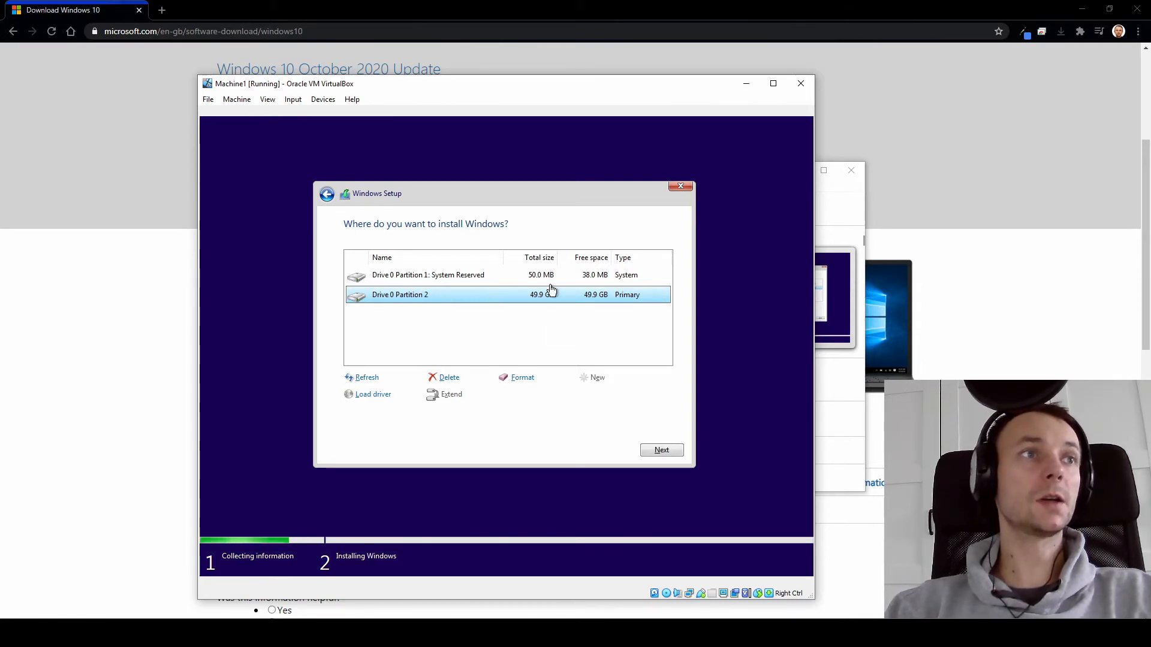
Select Drive 0 Partition 2 as the installation target and begin installing Windows on it.
{"action": "left_click", "coordinate": [477, 278]}
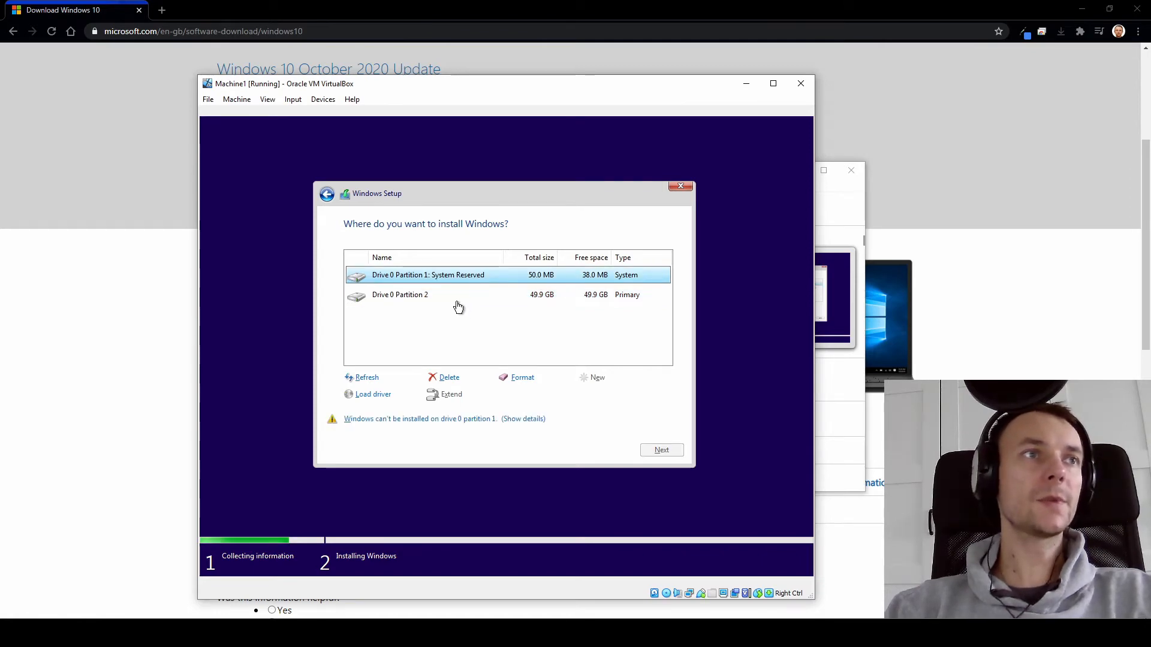
{"action": "left_click", "coordinate": [438, 297]}
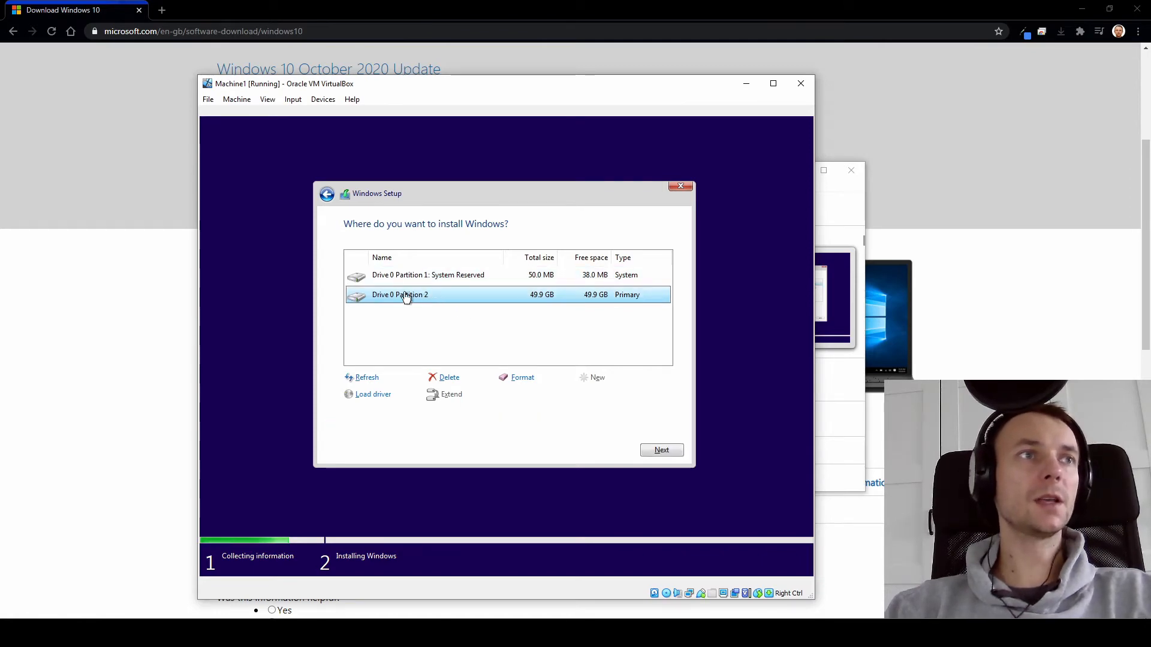
{"action": "left_click", "coordinate": [442, 282]}
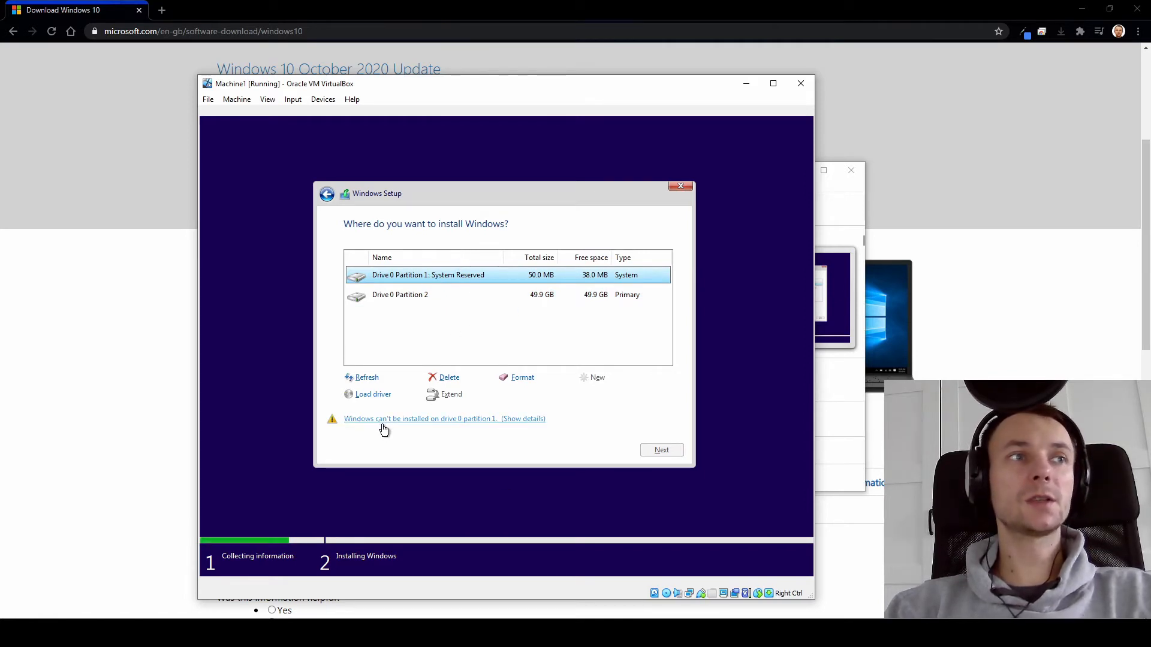
{"action": "left_click", "coordinate": [427, 295]}
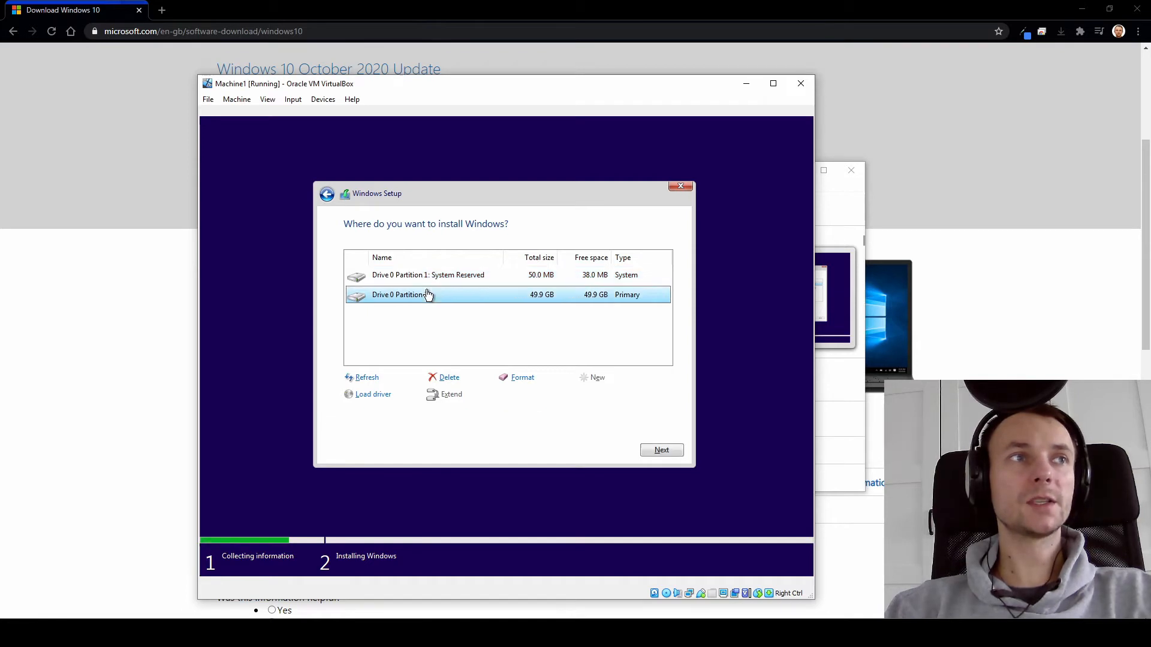
{"action": "left_click", "coordinate": [662, 450]}
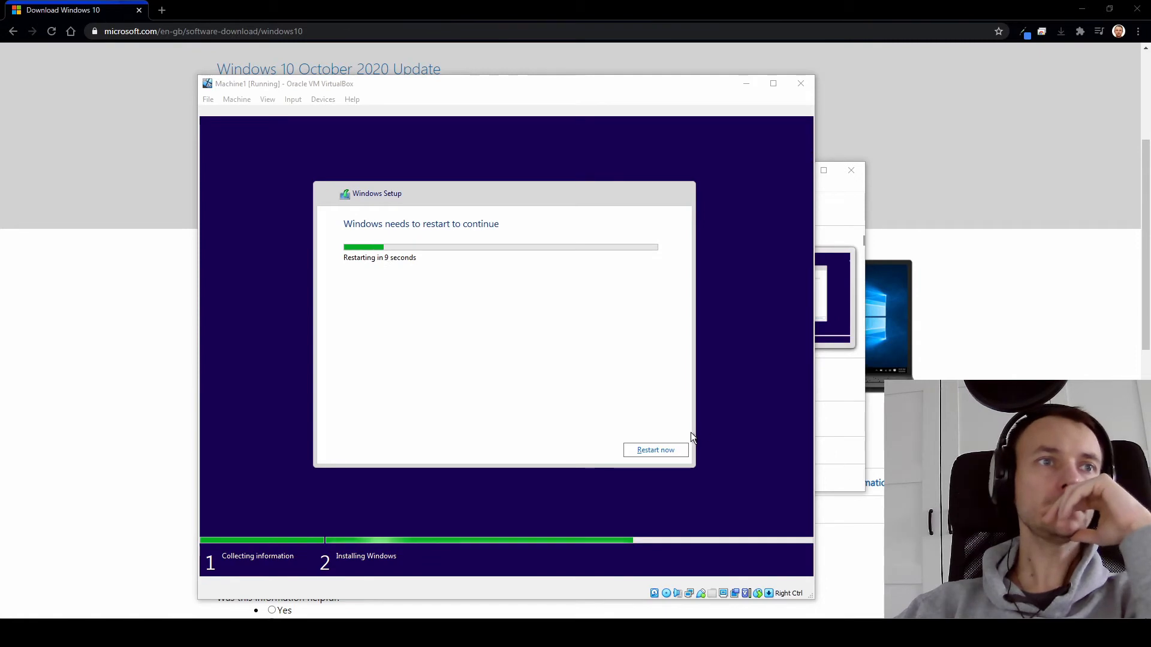
Restart the machine immediately to continue setup and dismiss the mouse pointer integration notices.
{"action": "left_click", "coordinate": [655, 450]}
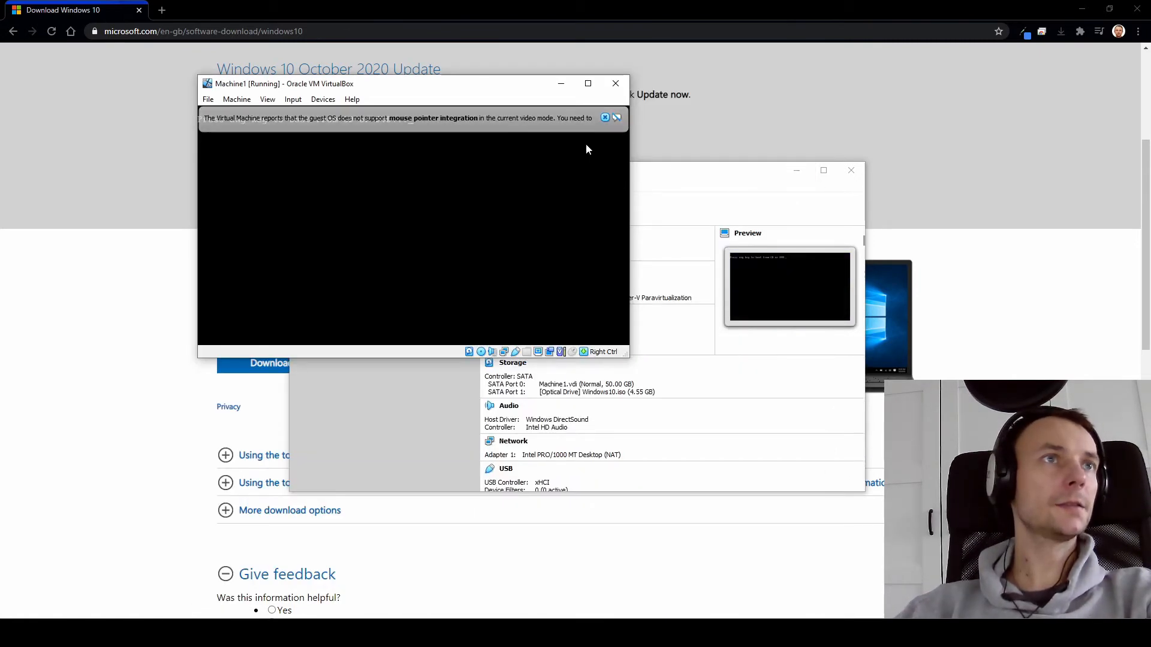
{"action": "left_click", "coordinate": [604, 117]}
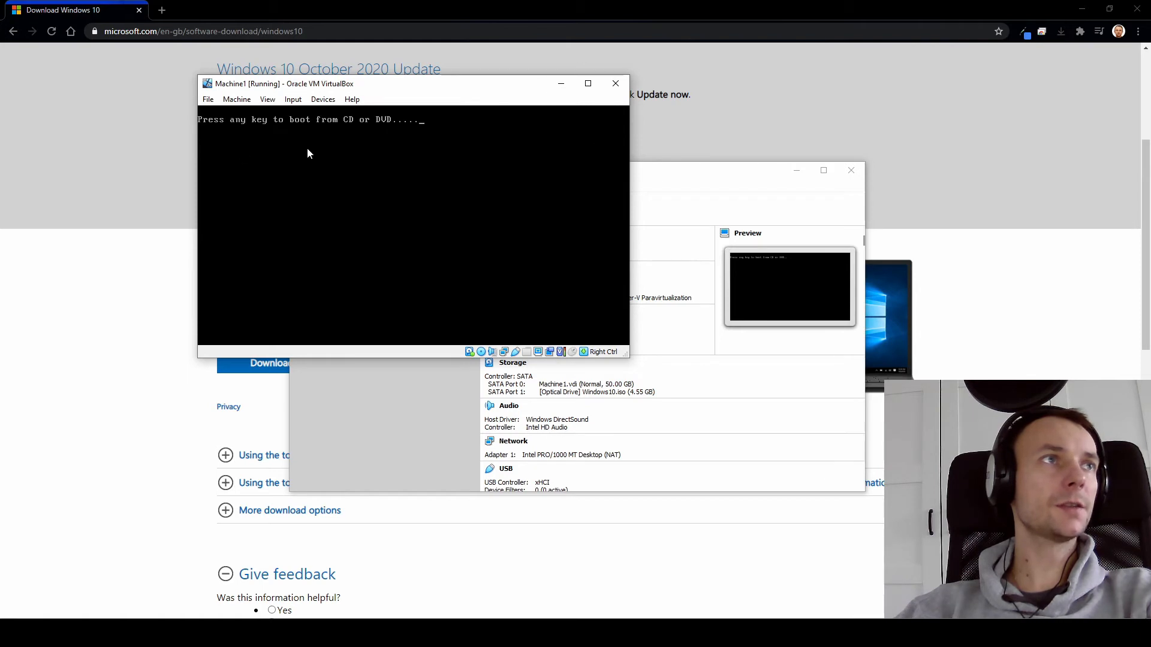
{"action": "key", "text": "Return"}
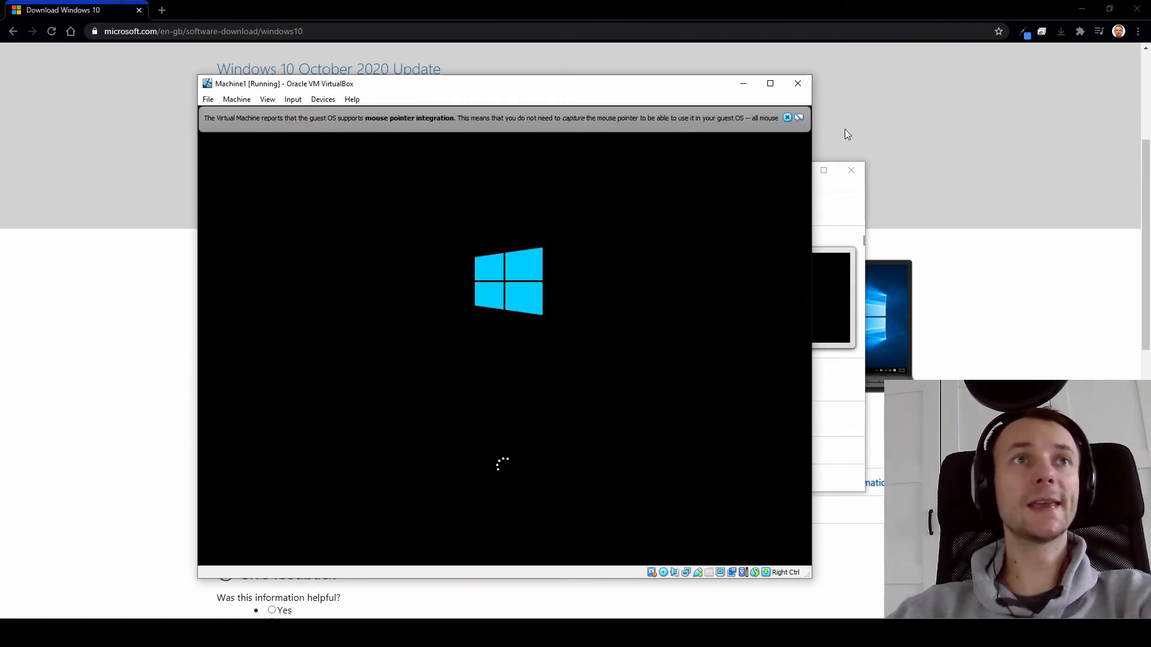
{"action": "left_click", "coordinate": [787, 117]}
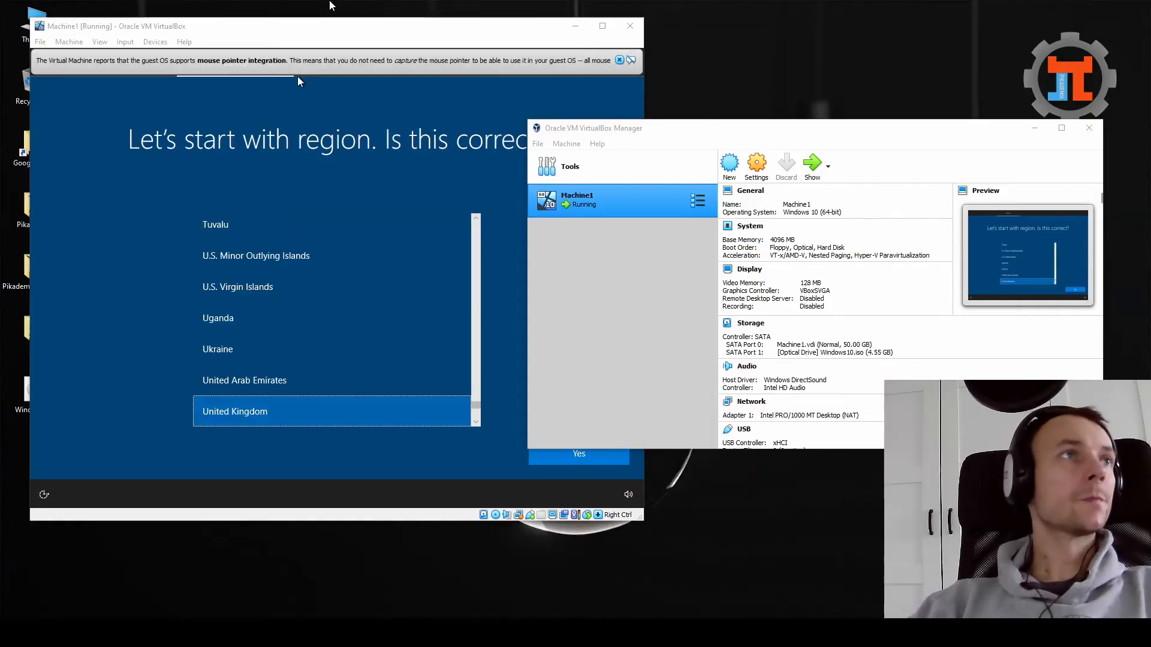
Confirm United Kingdom as the region and keyboard layout, and skip adding a second keyboard layout.
{"action": "left_click", "coordinate": [297, 77]}
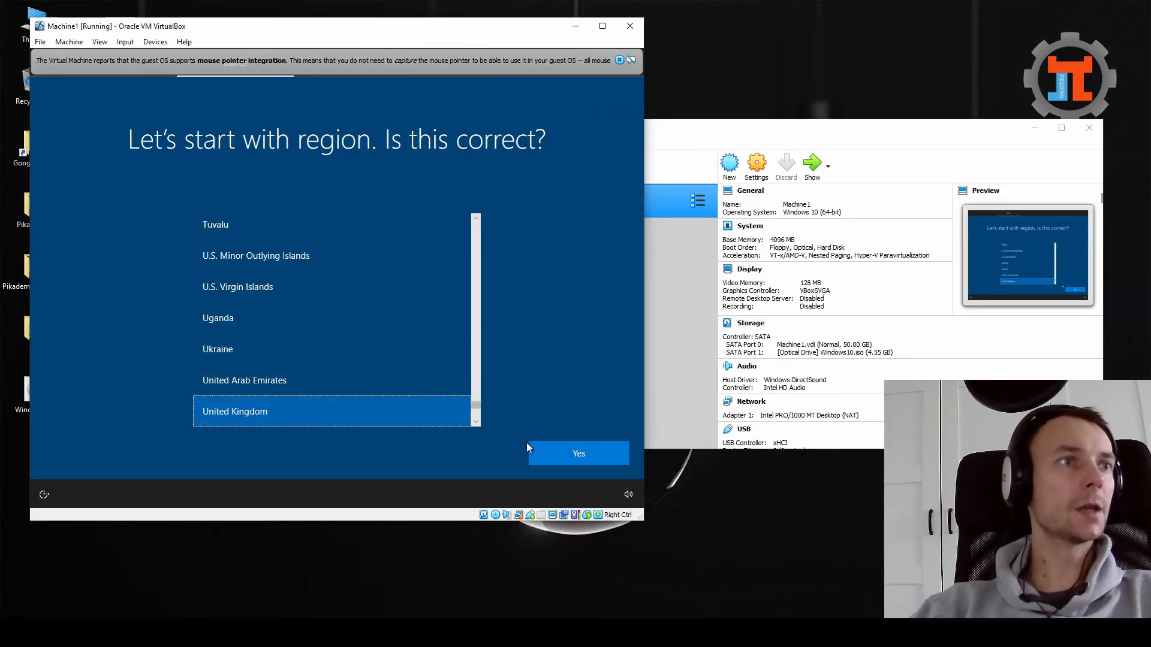
{"action": "left_click", "coordinate": [584, 456]}
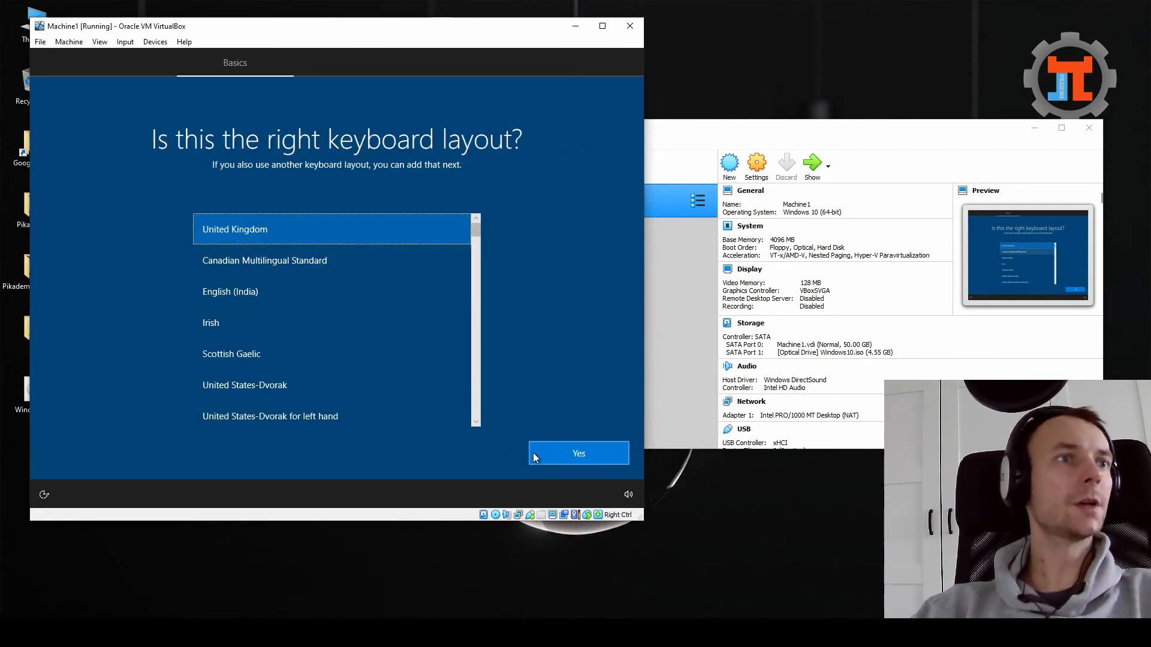
{"action": "left_click", "coordinate": [586, 460]}
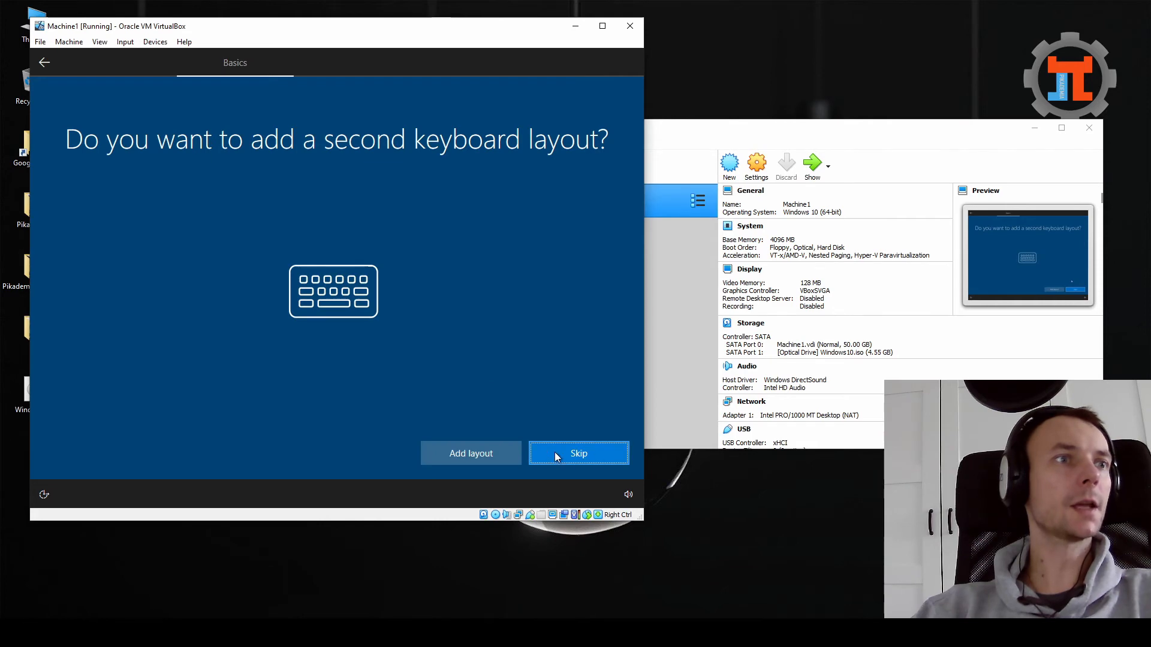
{"action": "left_click", "coordinate": [578, 457]}
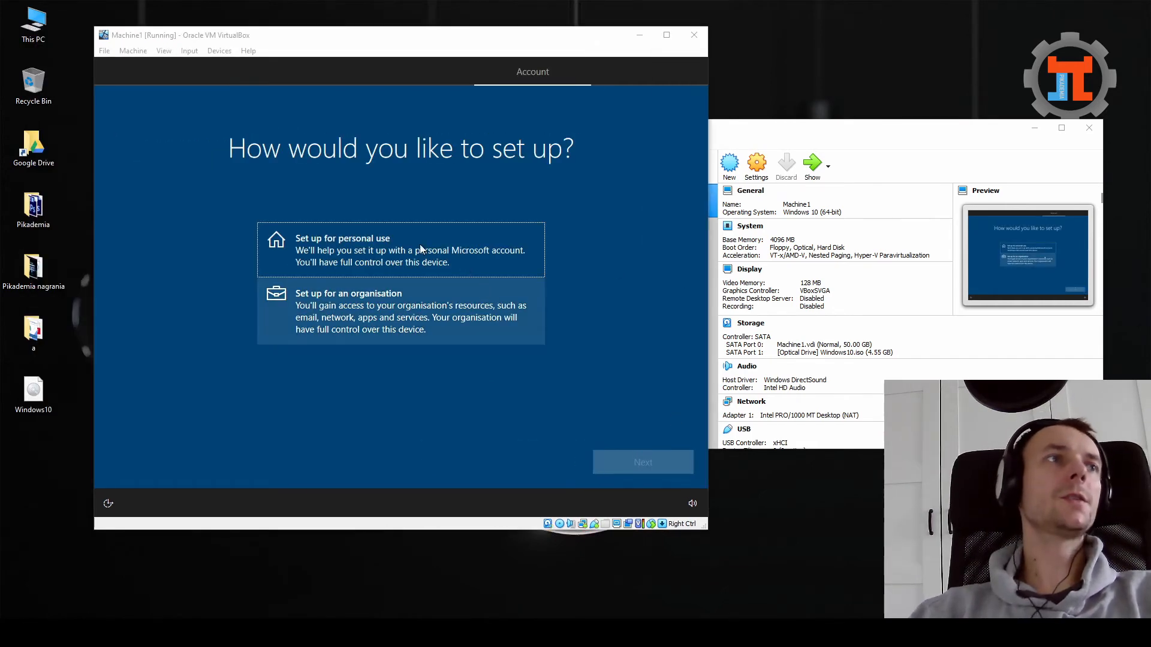
Set up Windows for personal use with an offline account and the limited experience.
{"action": "left_click", "coordinate": [404, 242]}
{"action": "left_click", "coordinate": [643, 461]}
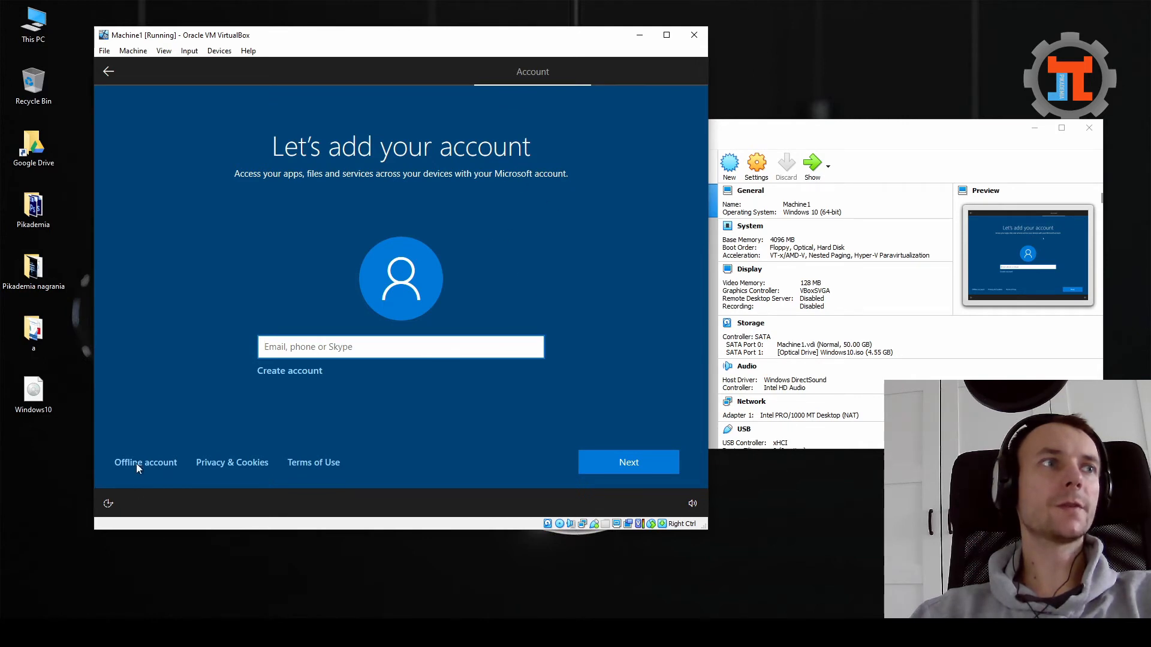
{"action": "left_click", "coordinate": [158, 465]}
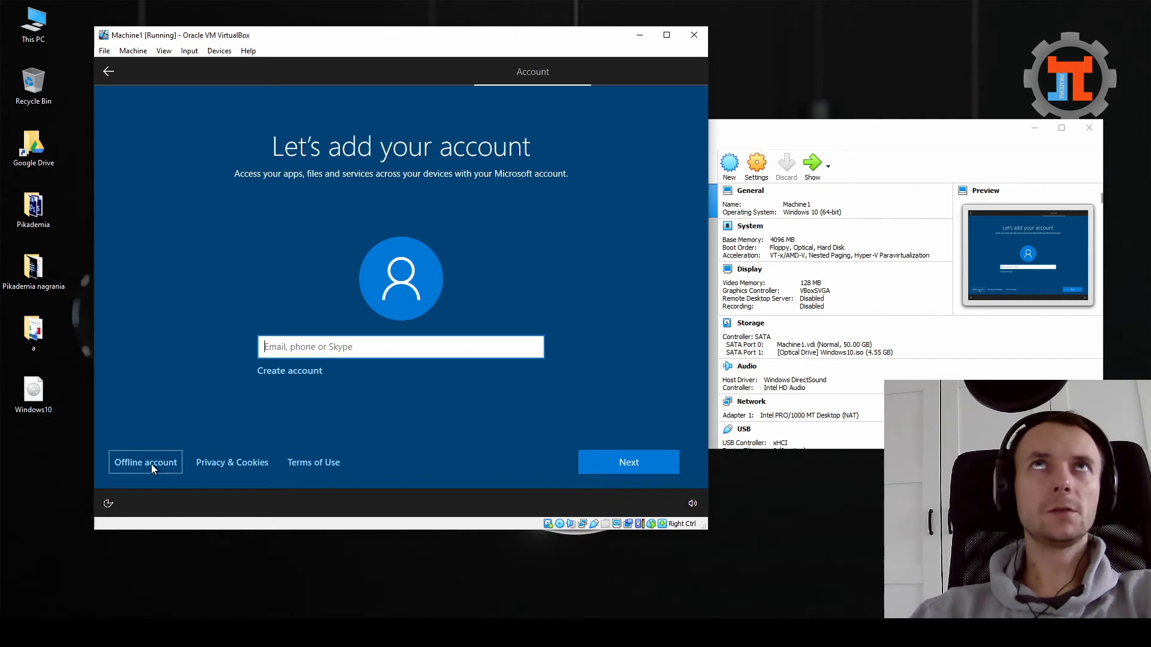
{"action": "left_click", "coordinate": [138, 466]}
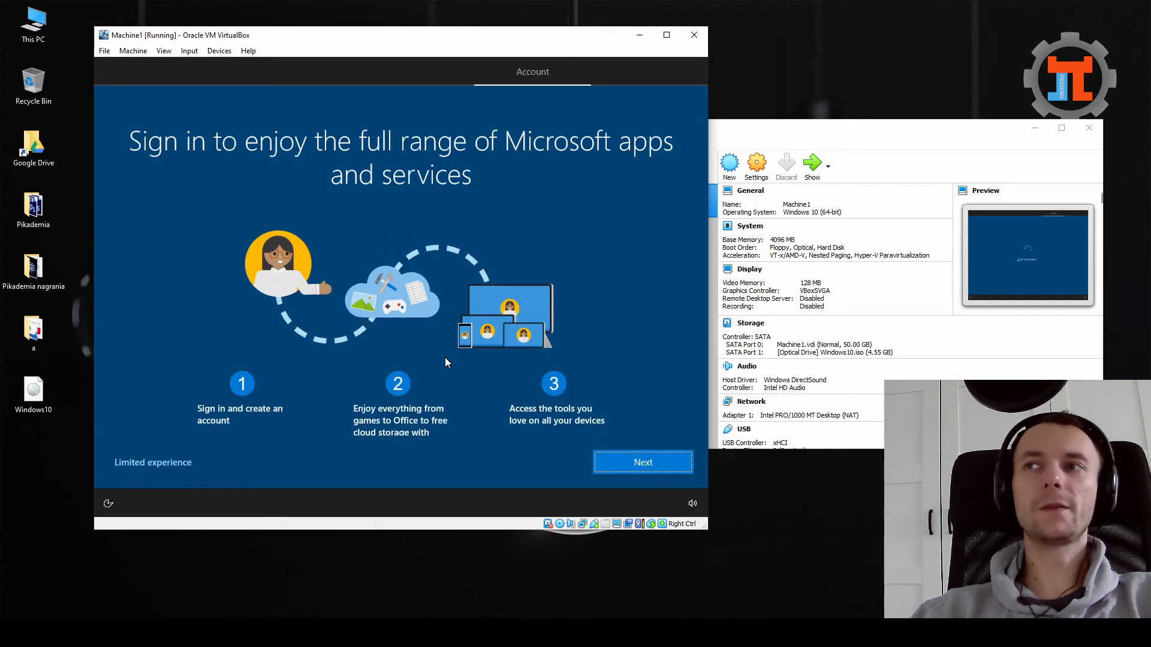
{"action": "left_click", "coordinate": [670, 463]}
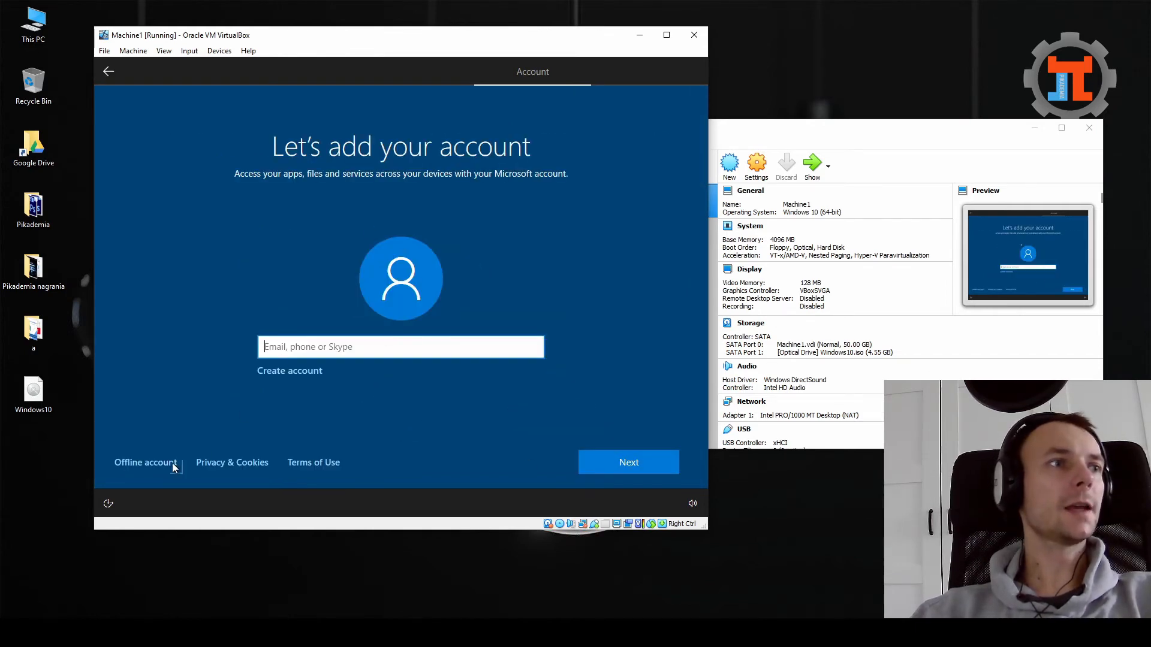
{"action": "left_click", "coordinate": [145, 463]}
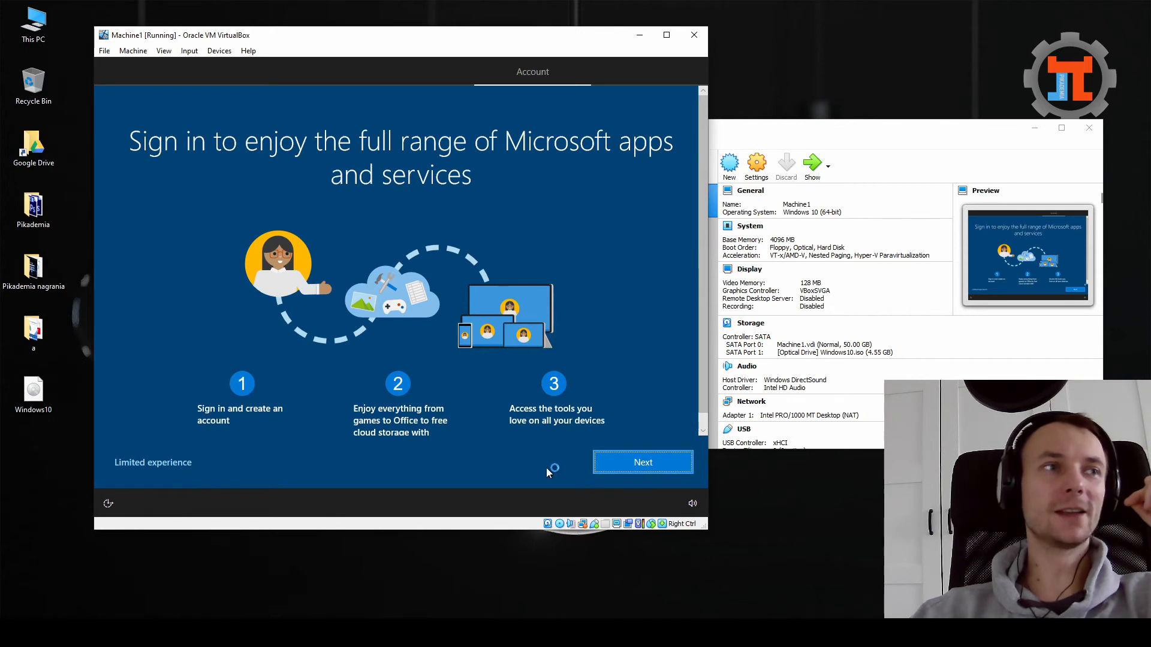
{"action": "left_click", "coordinate": [162, 463]}
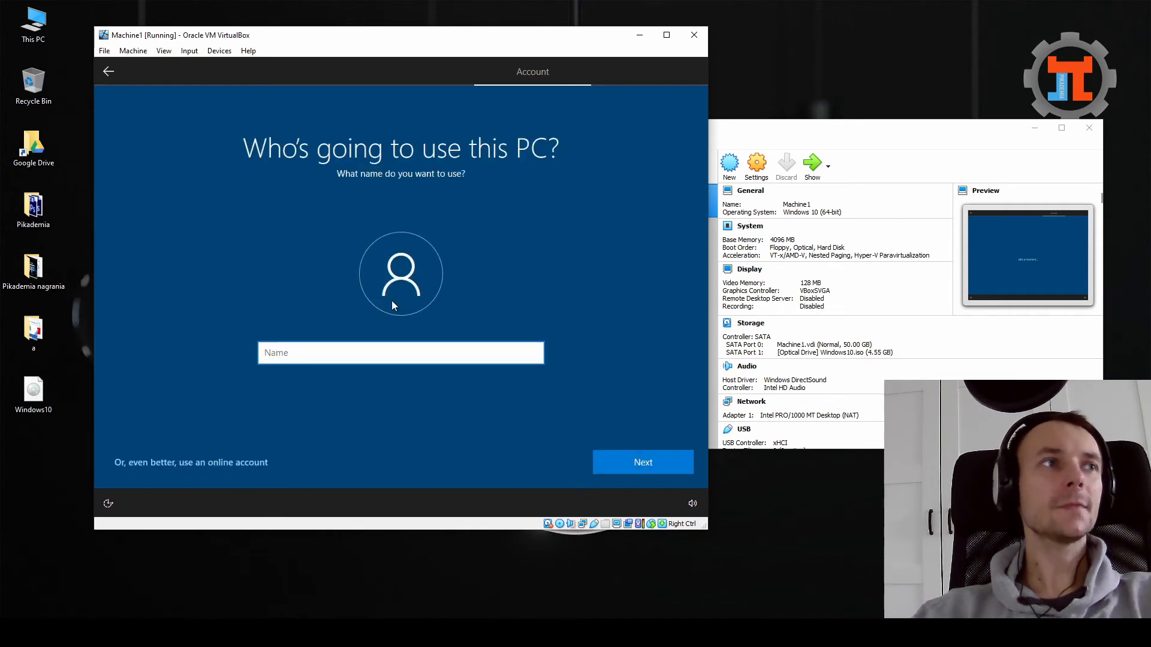
Name the local user account Machine1 and leave its password blank.
{"action": "left_click", "coordinate": [335, 358]}
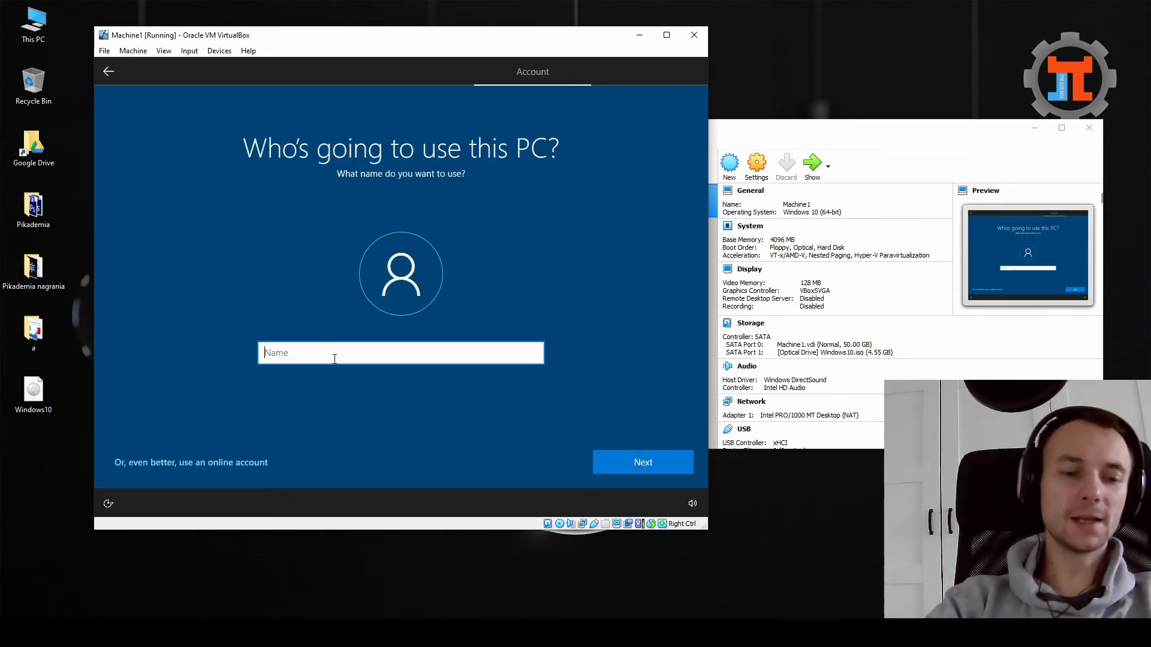
{"action": "type", "text": "Ma"}
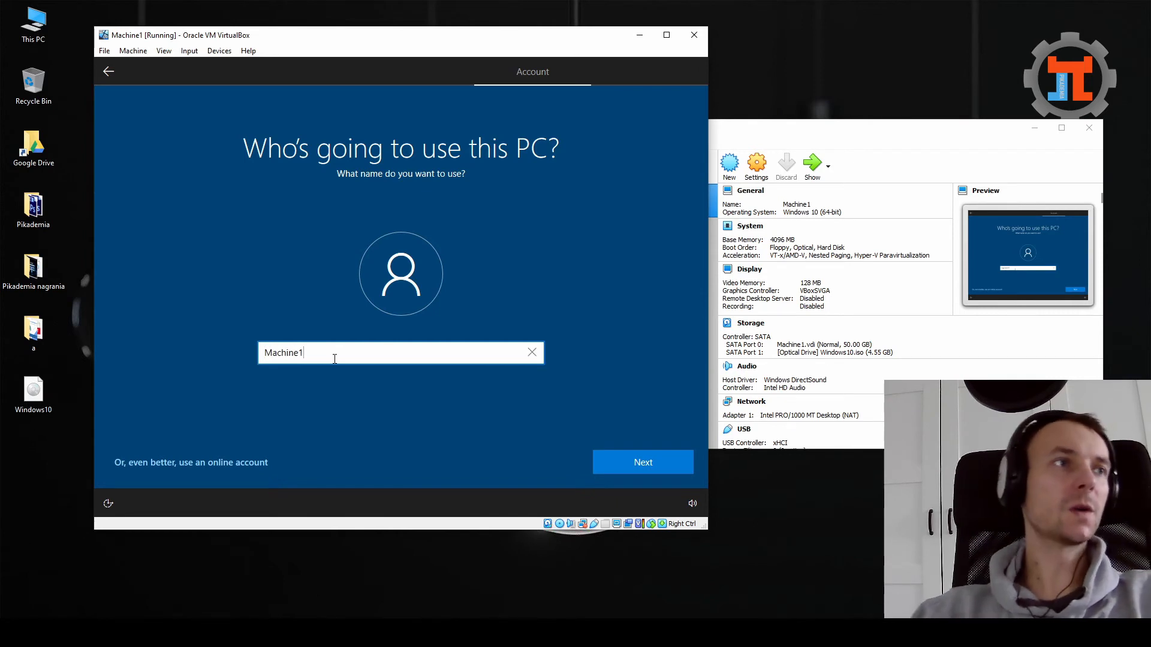
{"action": "type", "text": "chine1"}
{"action": "left_click", "coordinate": [672, 459]}
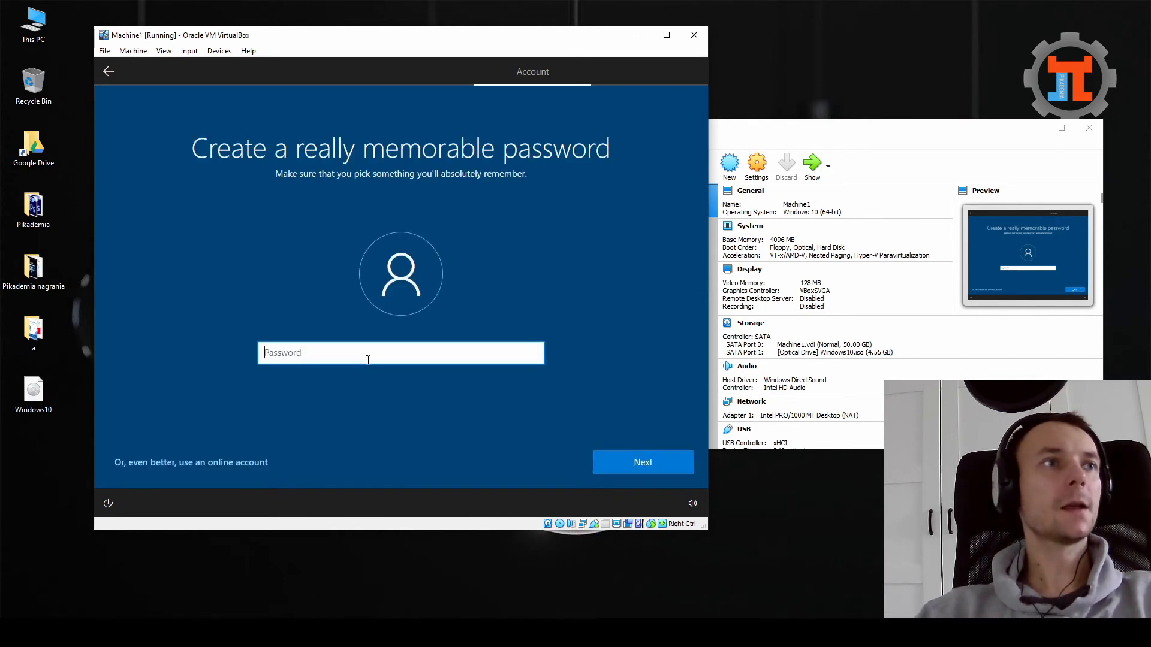
{"action": "left_click", "coordinate": [631, 462]}
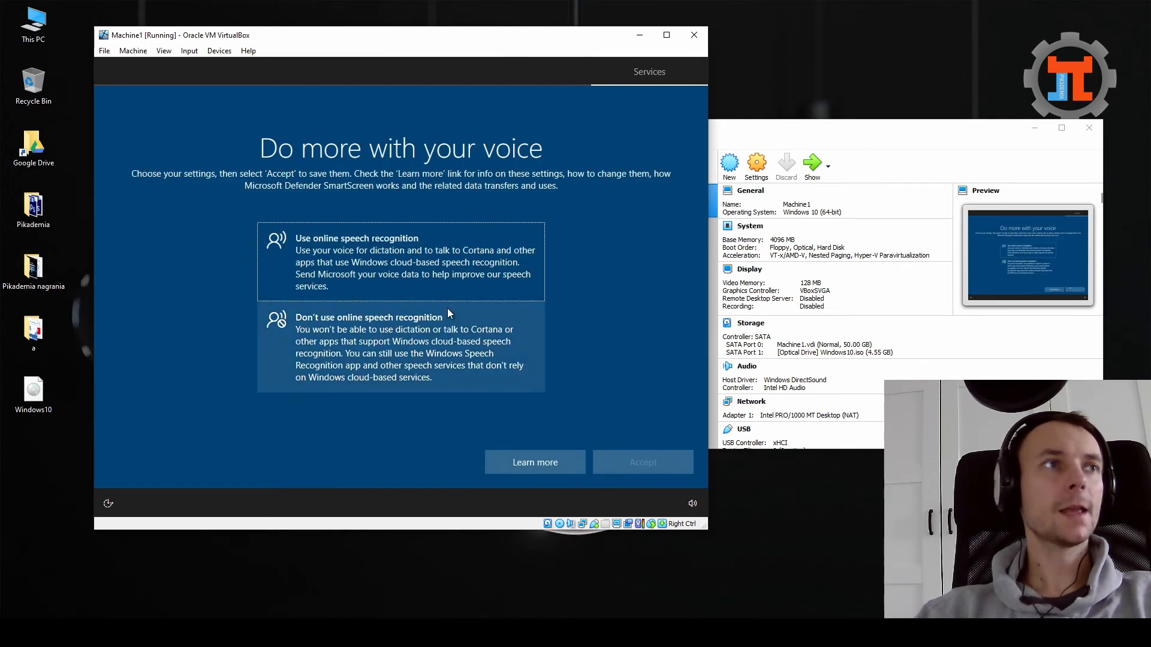
Accept online speech recognition and refuse Microsoft and apps the use of the location.
{"action": "left_click", "coordinate": [394, 261]}
{"action": "left_click", "coordinate": [614, 460]}
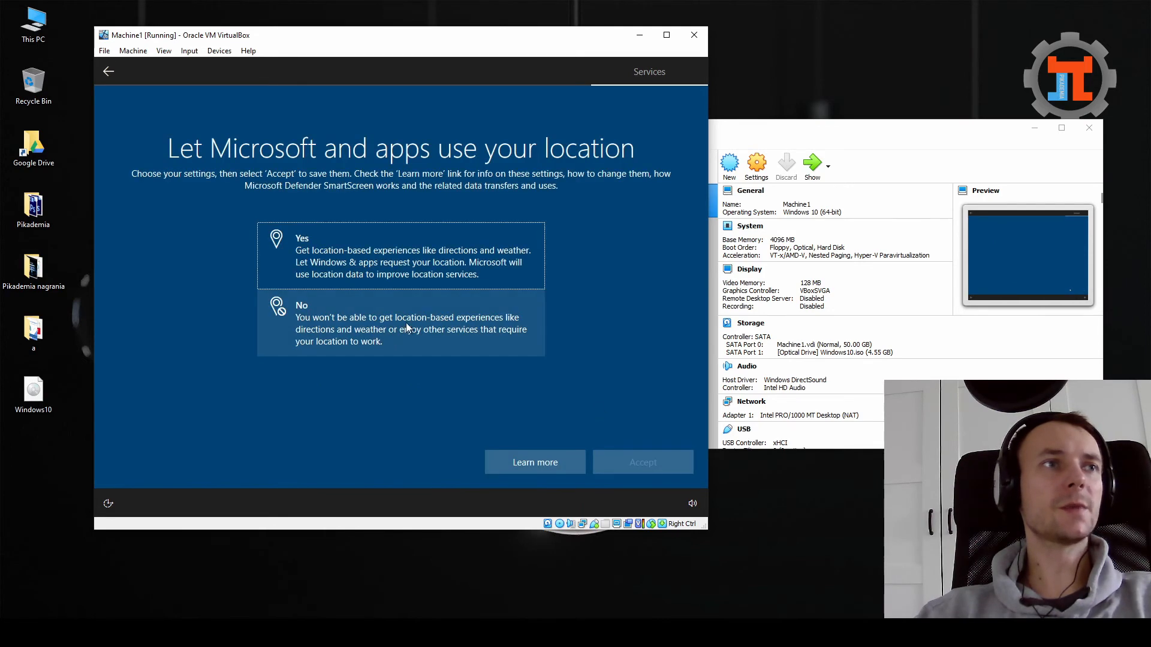
{"action": "left_click", "coordinate": [411, 323]}
{"action": "left_click", "coordinate": [600, 459]}
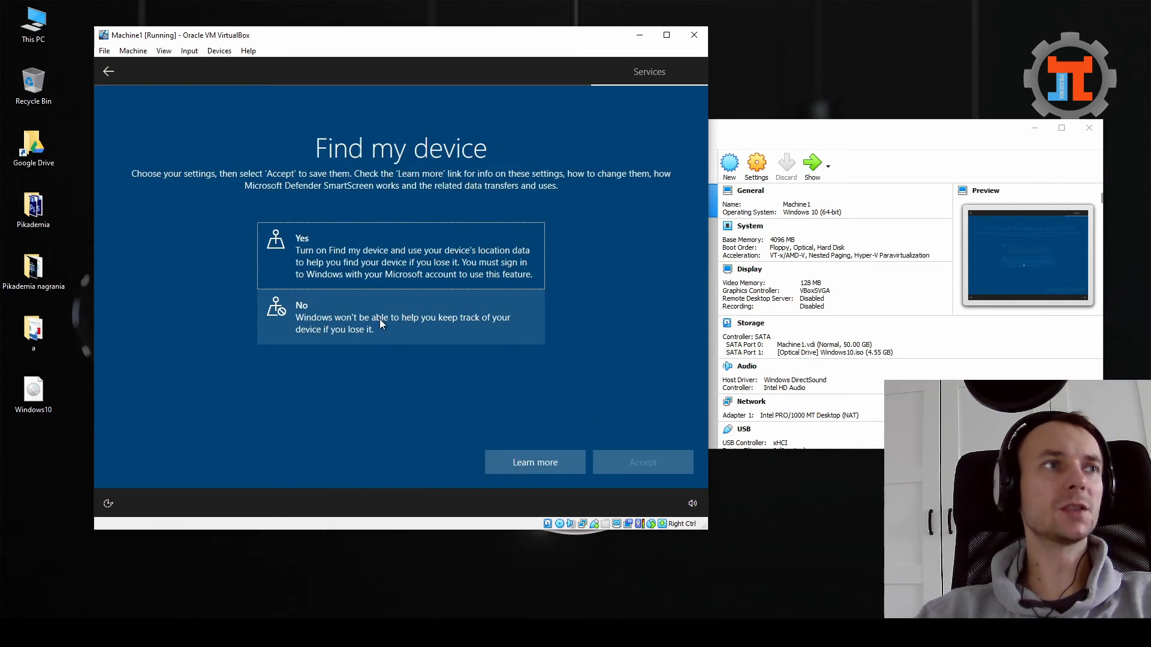
Decline Find my device and limit the diagnostic data sent to Microsoft to Send Required diagnostic data.
{"action": "left_click", "coordinate": [379, 321]}
{"action": "left_click", "coordinate": [595, 451]}
{"action": "left_click", "coordinate": [510, 406]}
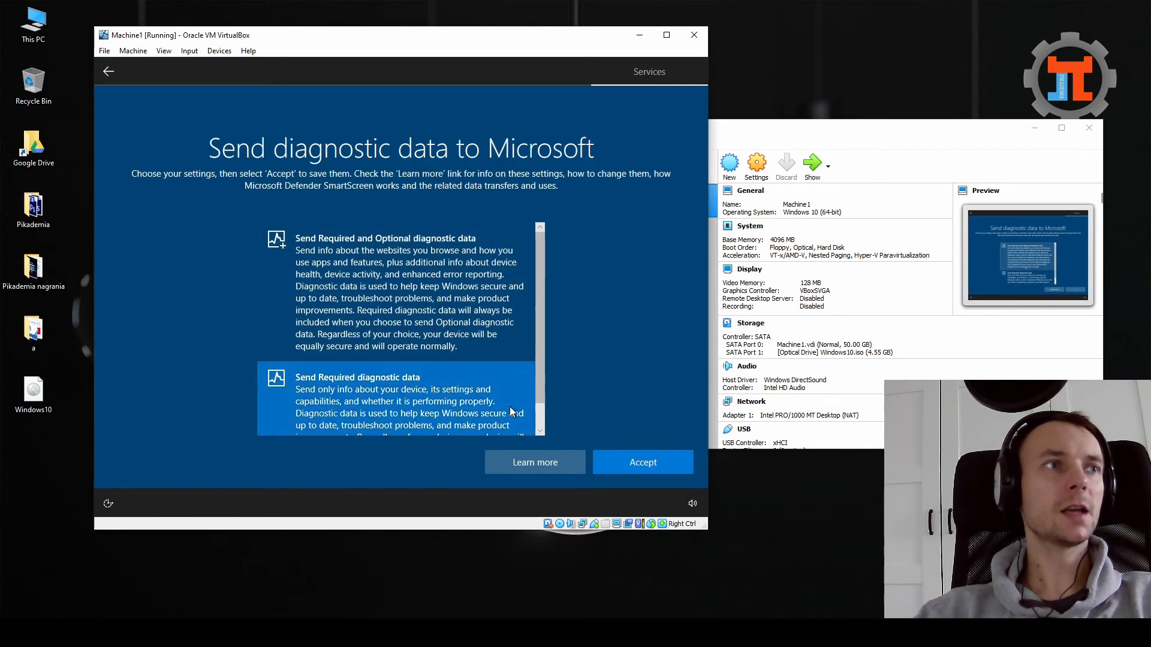
{"action": "left_click", "coordinate": [612, 464]}
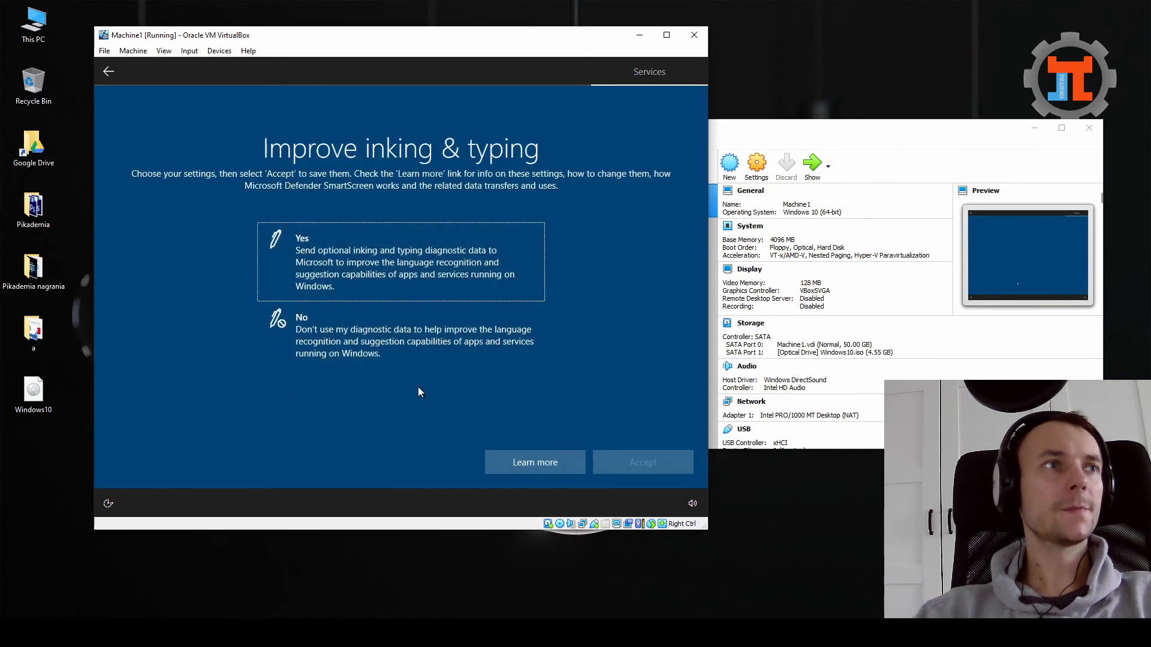
Answer No to improving inking and typing, tailored experiences with diagnostic data, and apps using the advertising ID.
{"action": "left_click", "coordinate": [515, 362]}
{"action": "left_click", "coordinate": [613, 464]}
{"action": "left_click", "coordinate": [392, 351]}
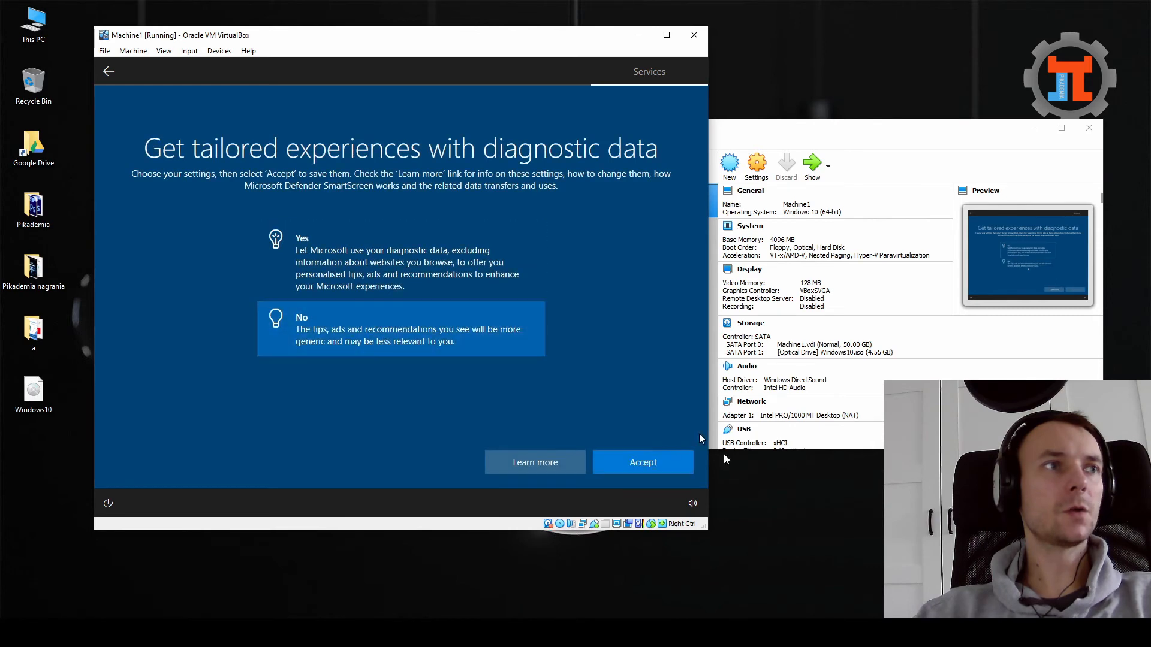
{"action": "left_click", "coordinate": [651, 463]}
{"action": "left_click", "coordinate": [454, 333]}
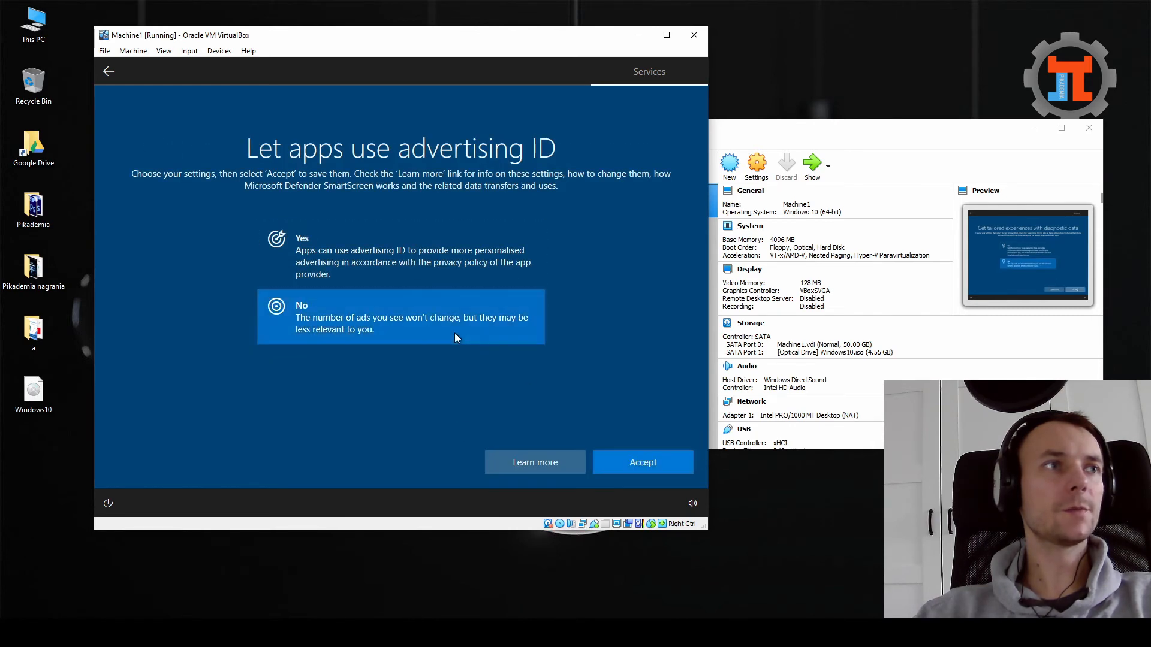
{"action": "left_click", "coordinate": [609, 462]}
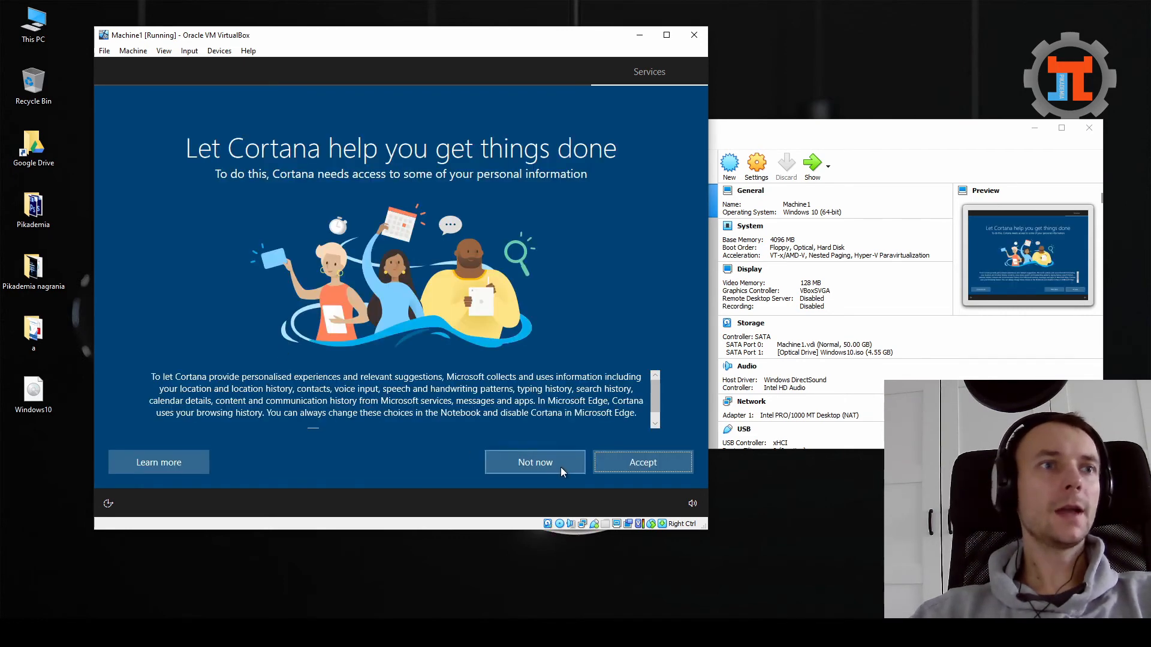
Accept Cortana's help to finish the Windows setup, and postpone the Microsoft Edge introduction on the new desktop.
{"action": "left_click", "coordinate": [648, 463]}
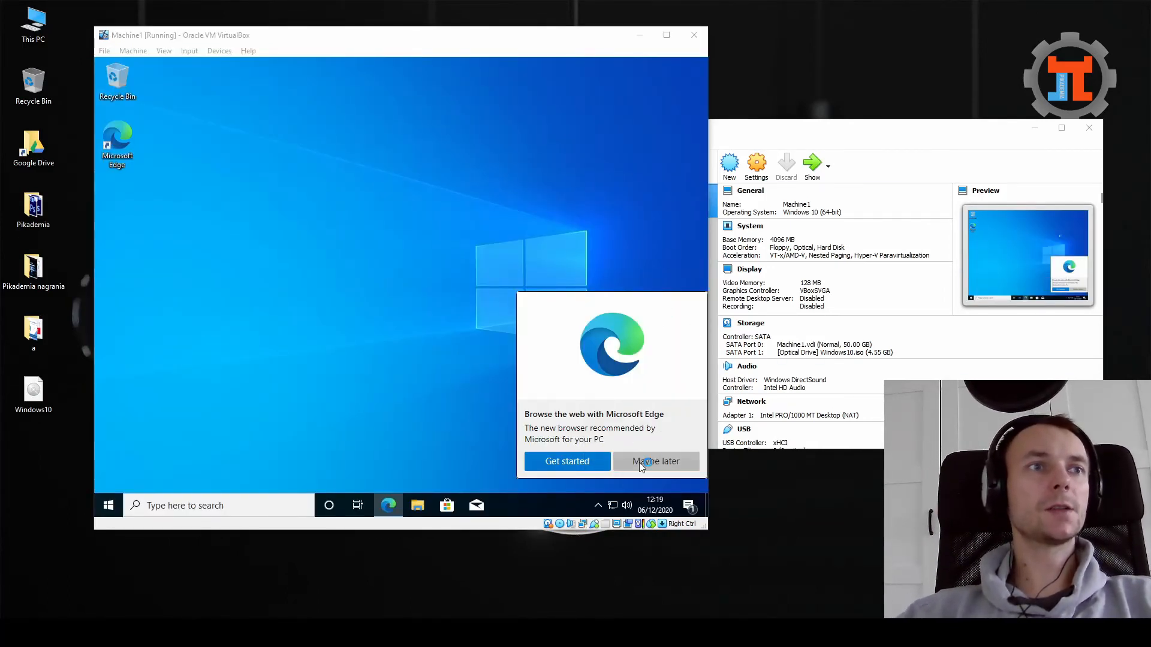
{"action": "left_click", "coordinate": [660, 462]}
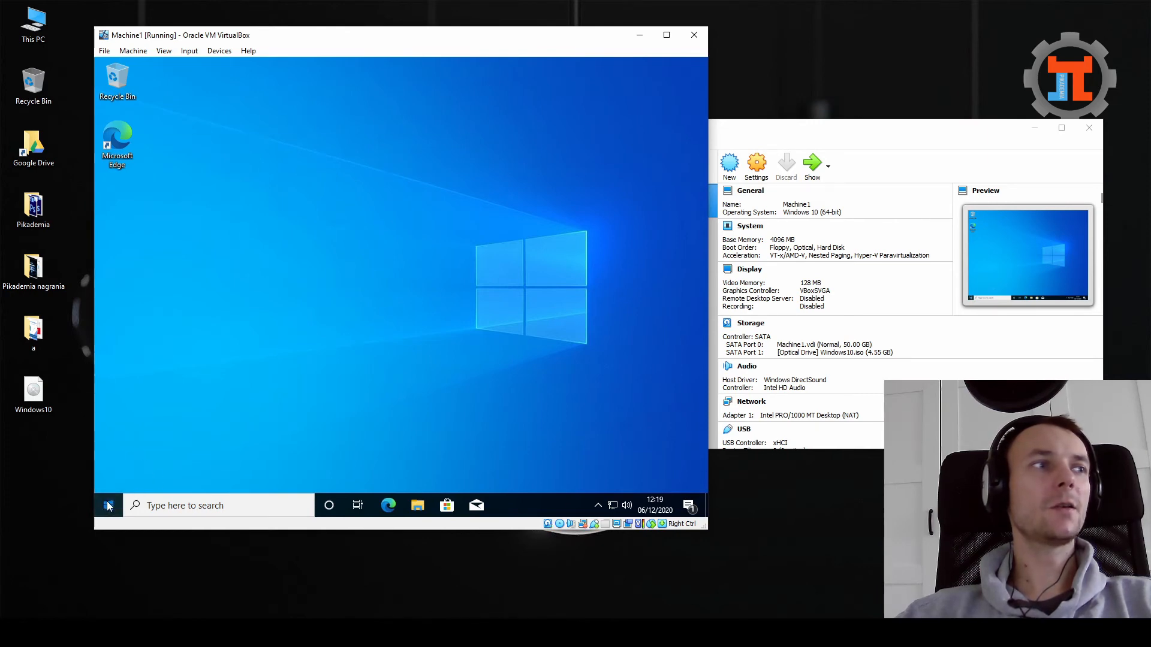
{"action": "left_click", "coordinate": [110, 505]}
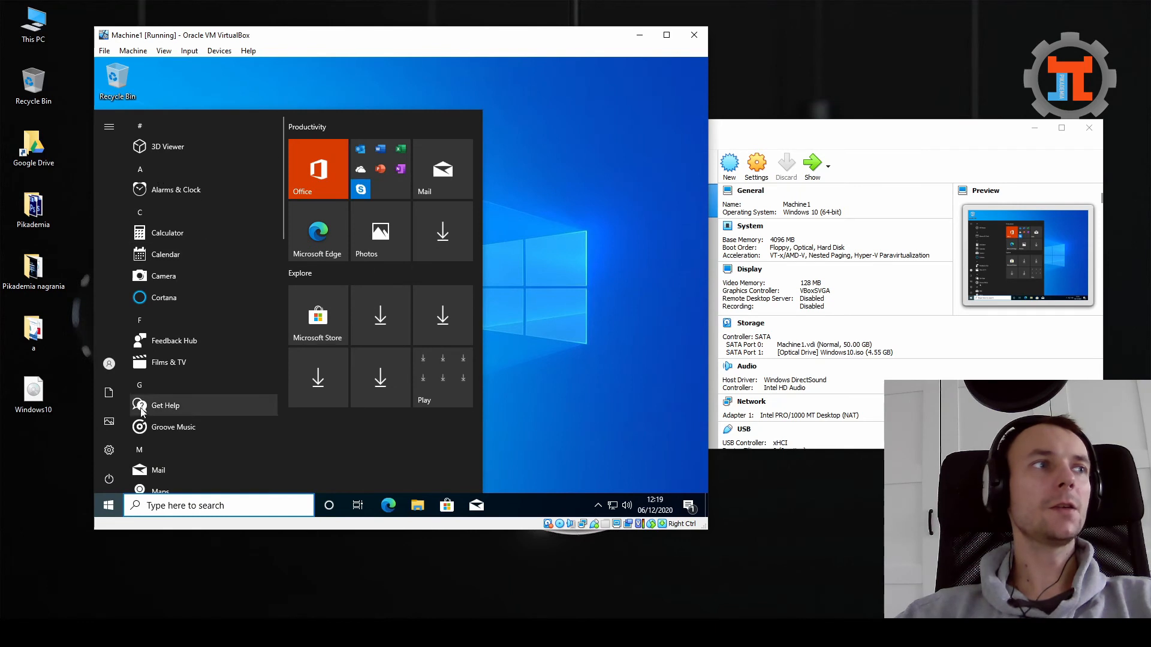
{"action": "left_click", "coordinate": [109, 449]}
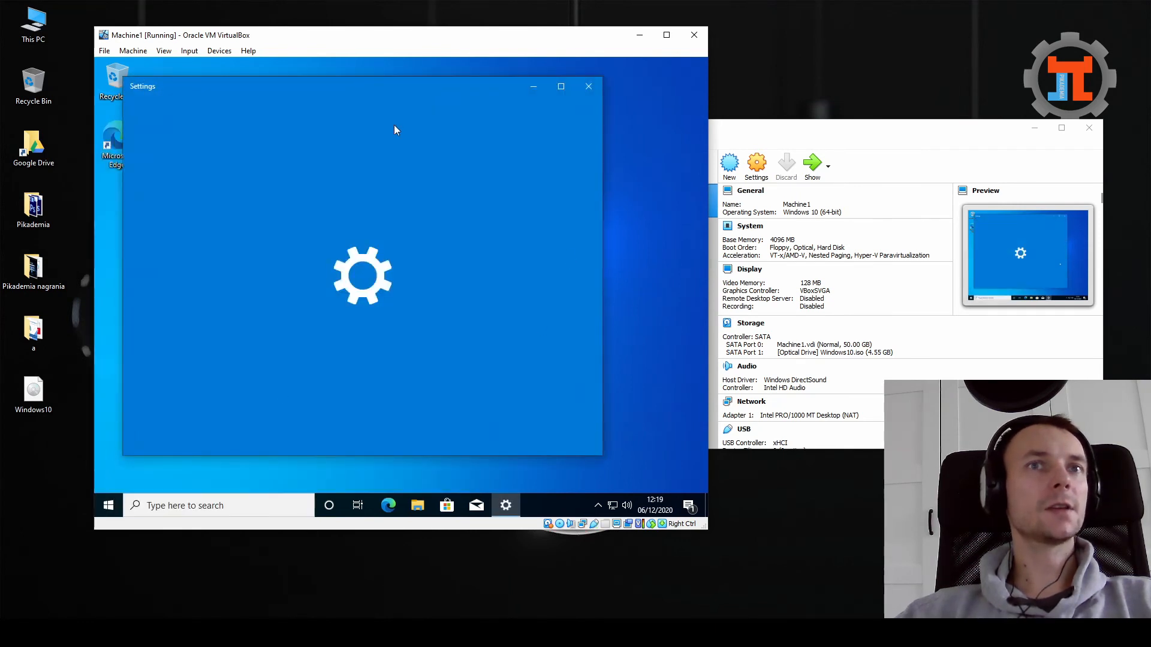
{"action": "left_click", "coordinate": [589, 86]}
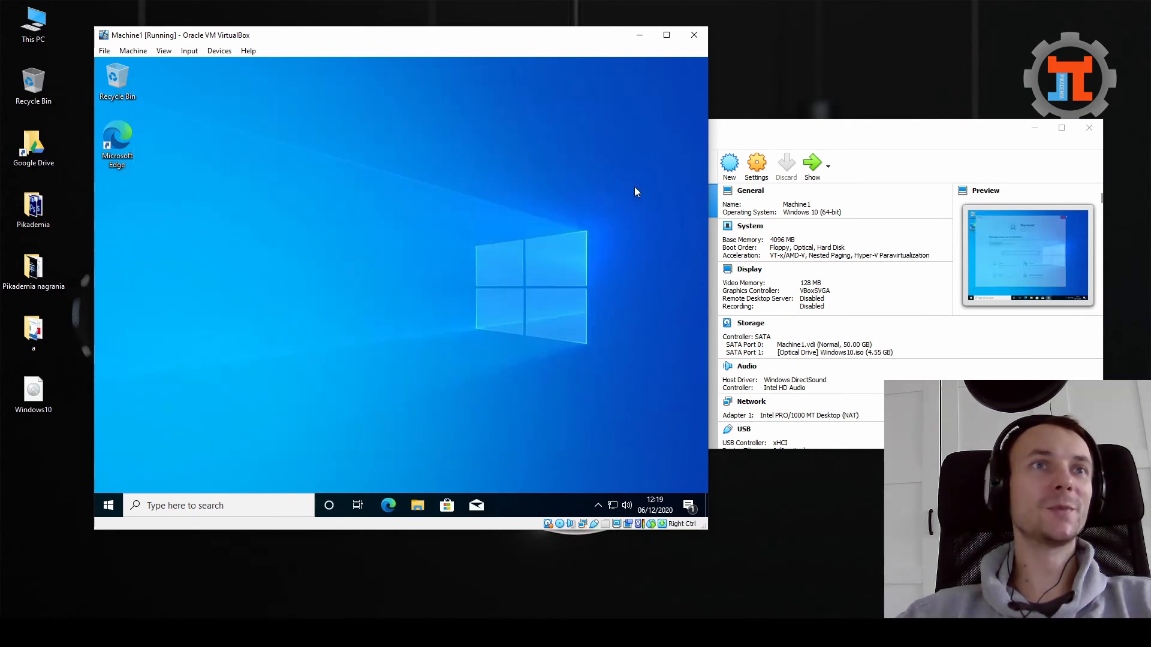
Close the running Machine1 virtual machine by powering it off.
{"action": "left_click", "coordinate": [714, 241]}
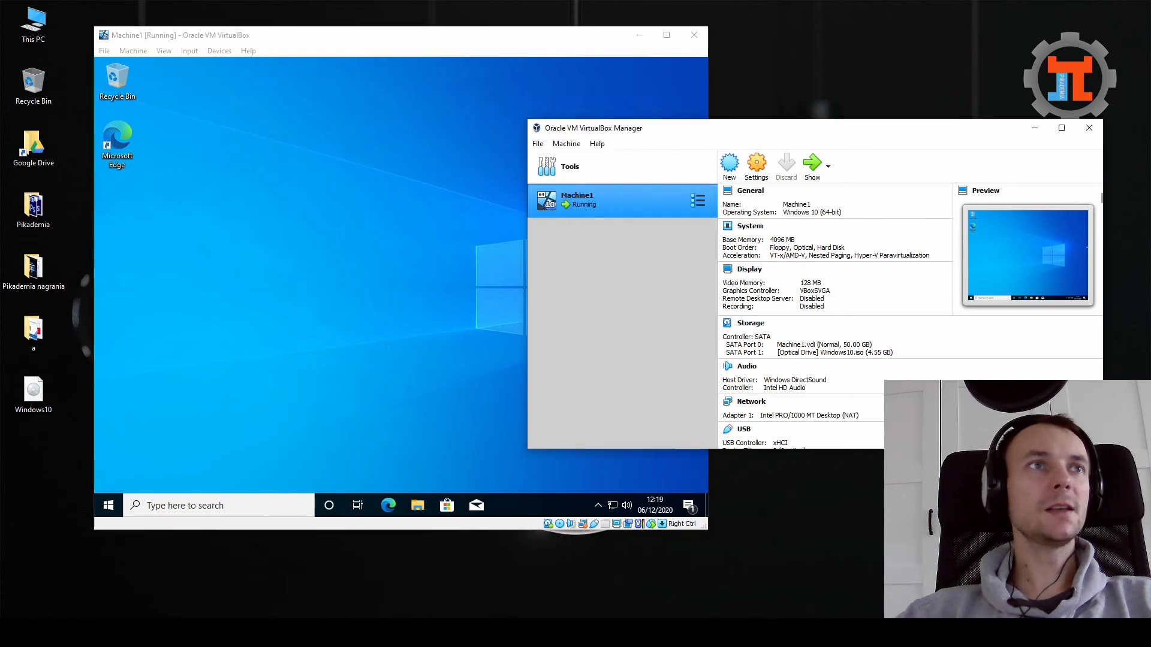
{"action": "left_click", "coordinate": [104, 51]}
{"action": "mouse_move", "coordinate": [139, 58]}
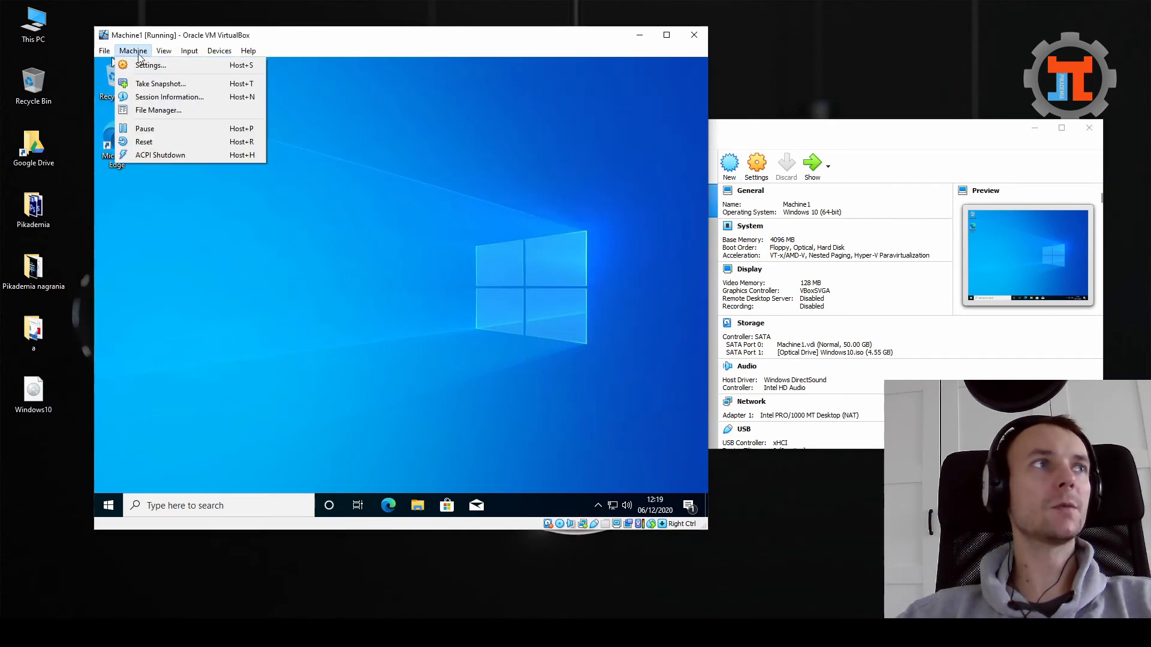
{"action": "mouse_move", "coordinate": [106, 53]}
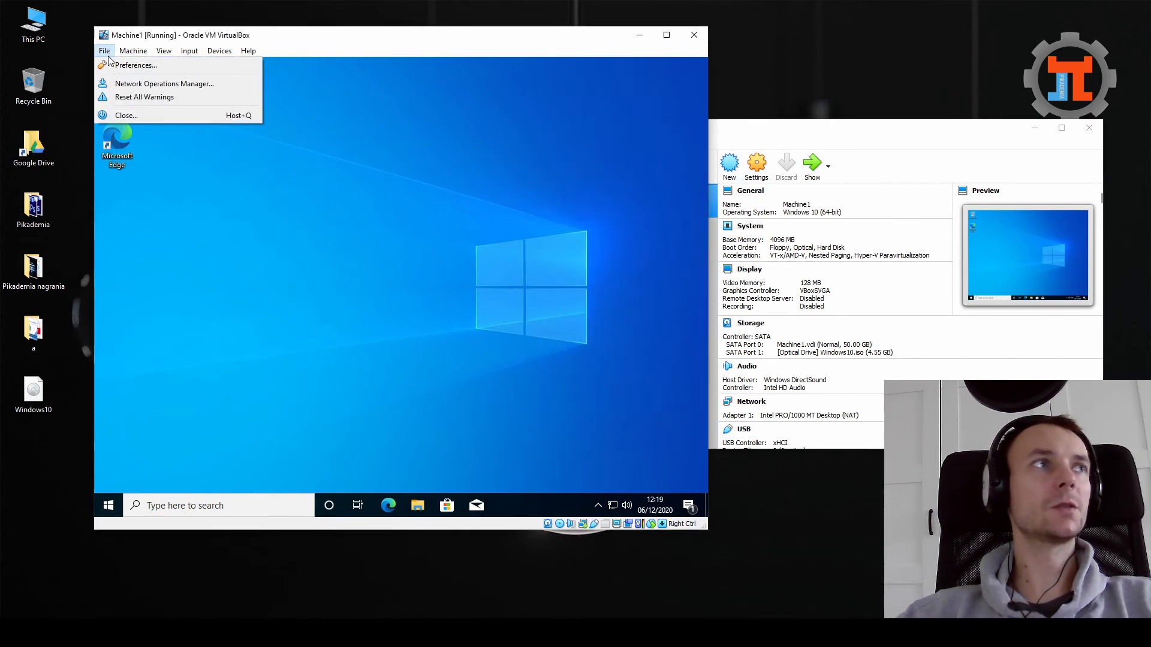
{"action": "left_click", "coordinate": [123, 115]}
{"action": "left_click", "coordinate": [352, 316]}
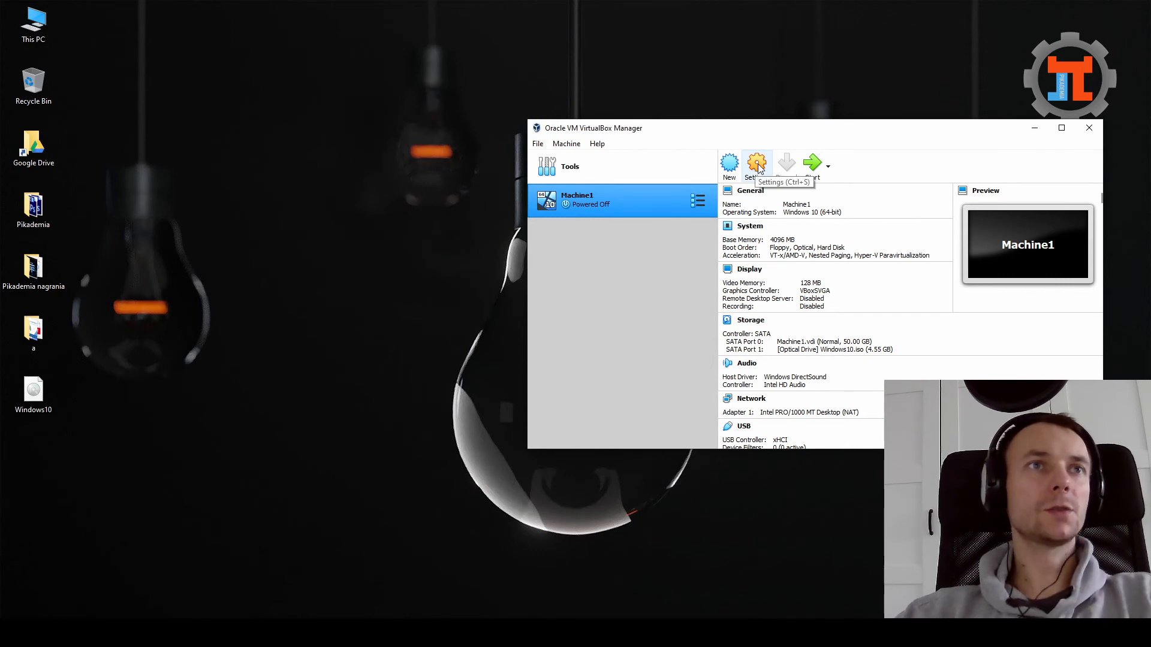
Assign 4 processors to Machine1 in its system settings.
{"action": "left_click", "coordinate": [757, 168]}
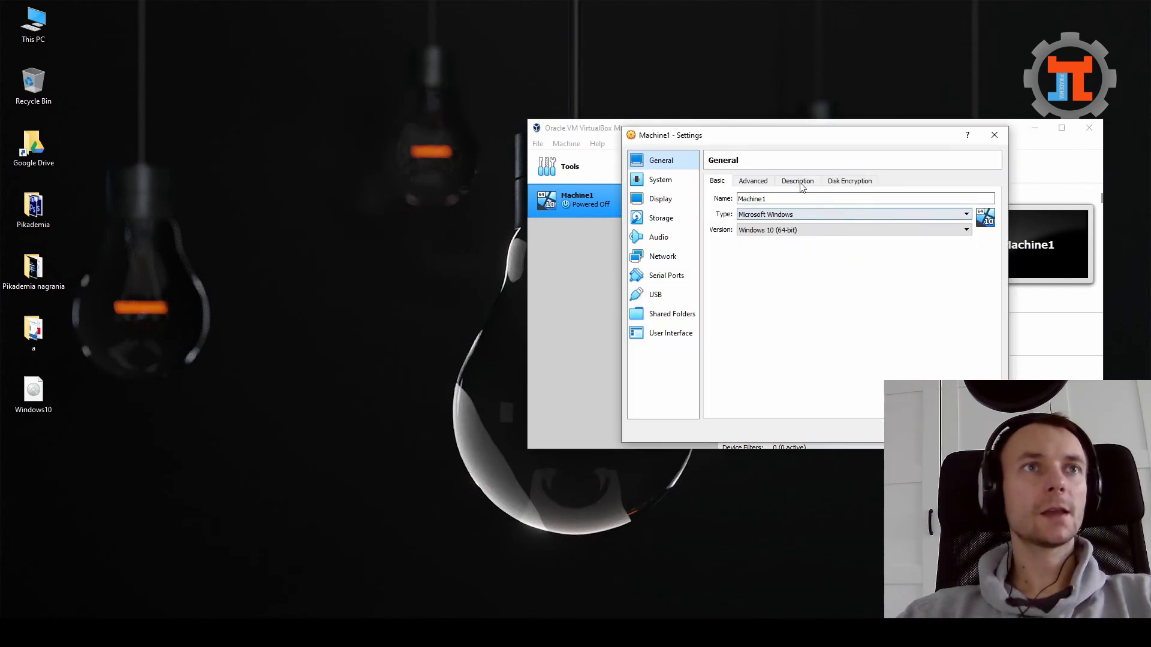
{"action": "left_click", "coordinate": [754, 182]}
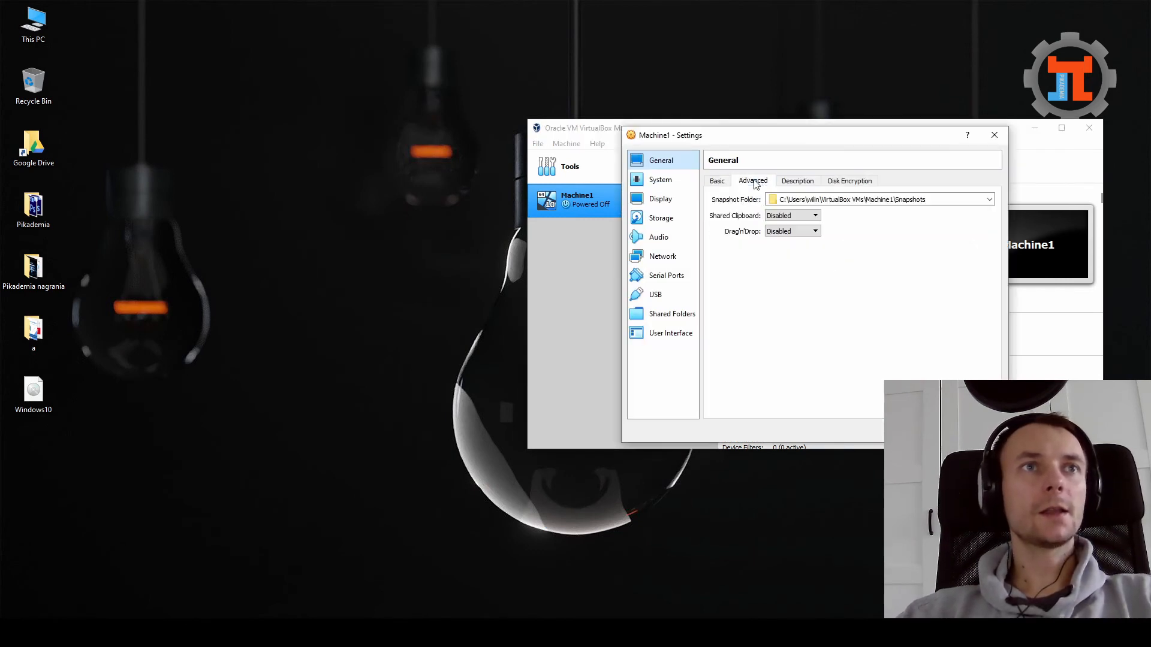
{"action": "left_click", "coordinate": [798, 181]}
{"action": "left_click", "coordinate": [659, 180]}
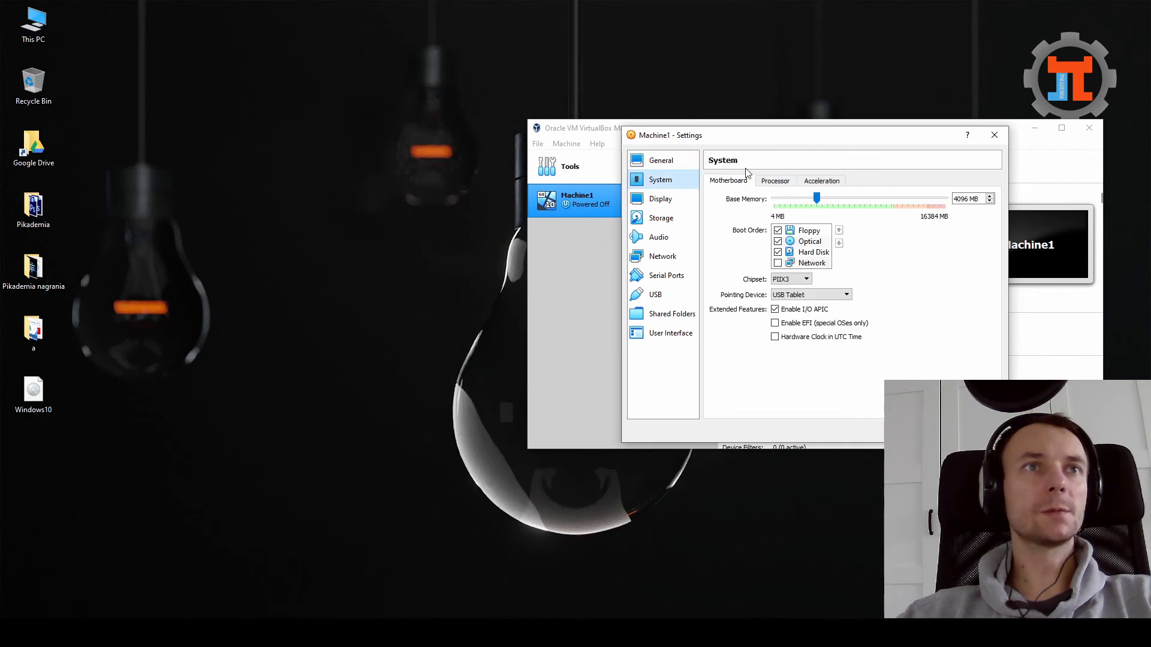
{"action": "left_click", "coordinate": [776, 181]}
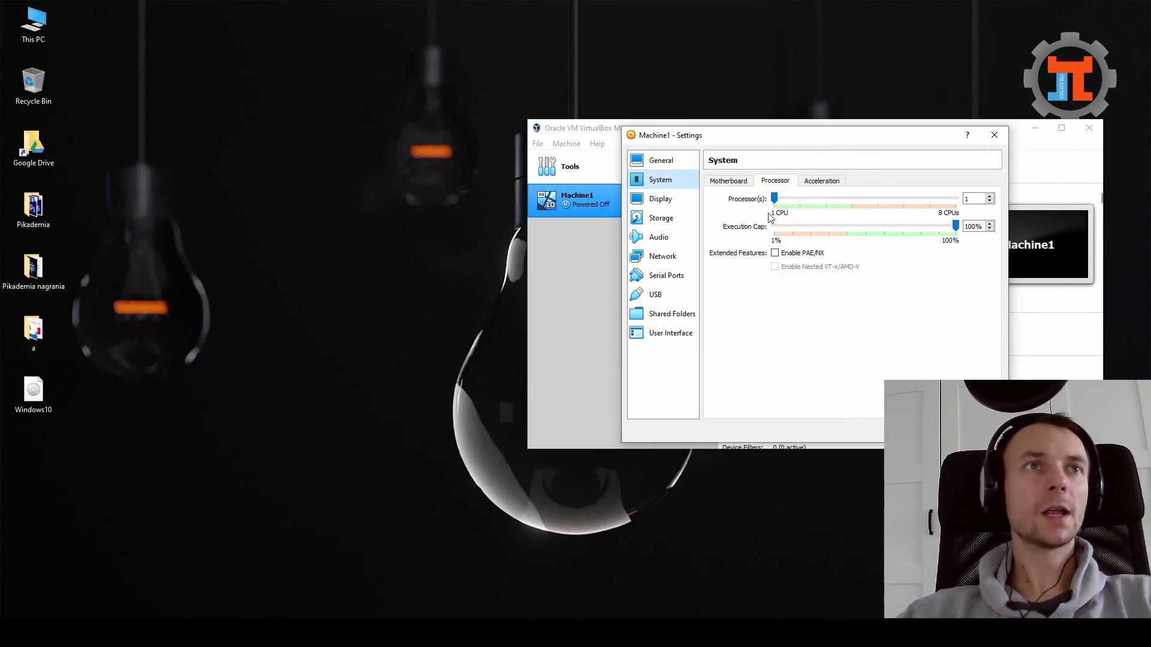
{"action": "left_click", "coordinate": [778, 202]}
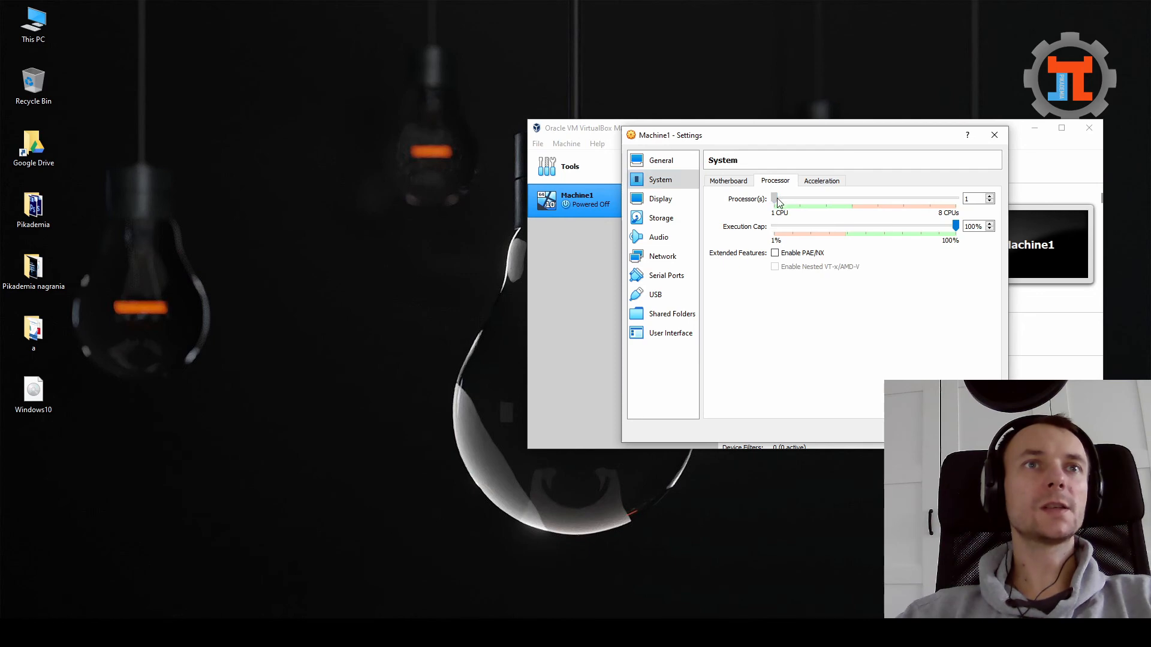
{"action": "mouse_move", "coordinate": [855, 195]}
{"action": "left_mouse_down"}
{"action": "mouse_move", "coordinate": [964, 201]}
{"action": "mouse_move", "coordinate": [863, 207]}
{"action": "mouse_move", "coordinate": [862, 197]}
{"action": "left_mouse_up"}
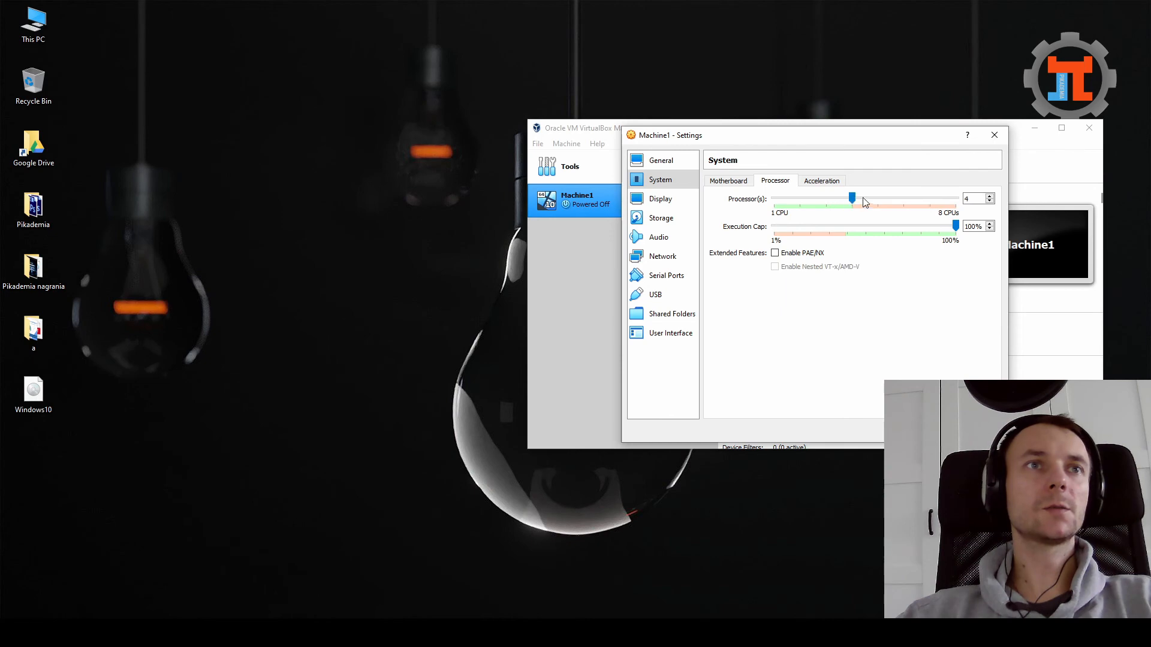
Review the paravirtualization interface options without changing them, and save the Machine1 settings.
{"action": "left_click", "coordinate": [827, 185]}
{"action": "left_click", "coordinate": [814, 198]}
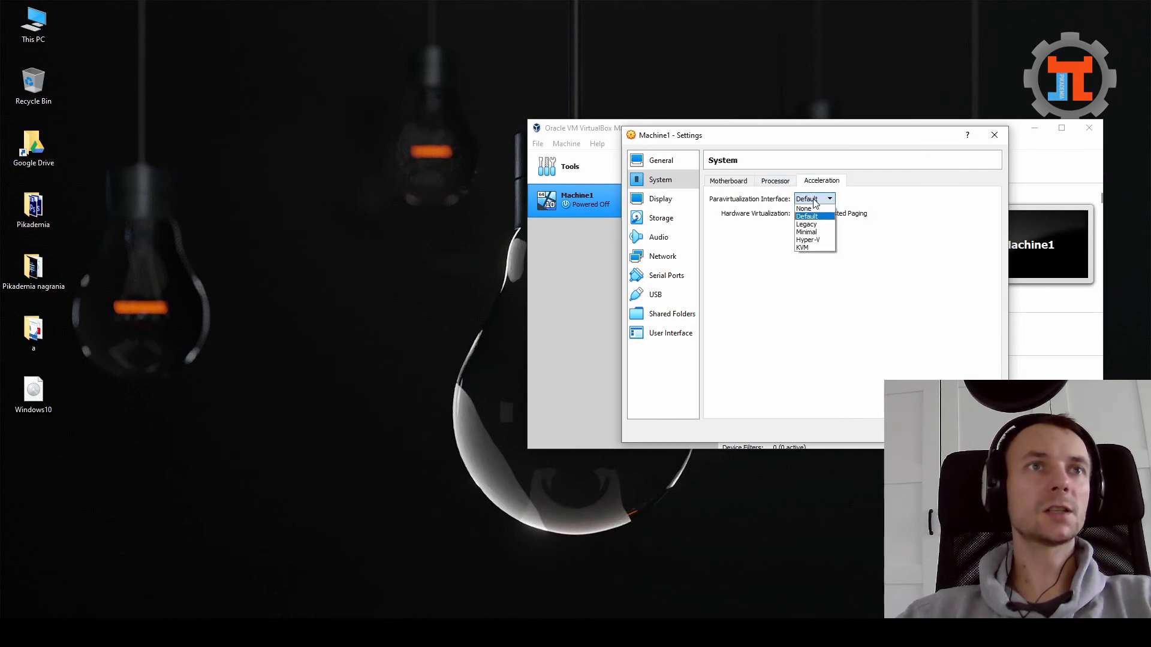
{"action": "left_click", "coordinate": [815, 202]}
{"action": "left_click", "coordinate": [773, 182]}
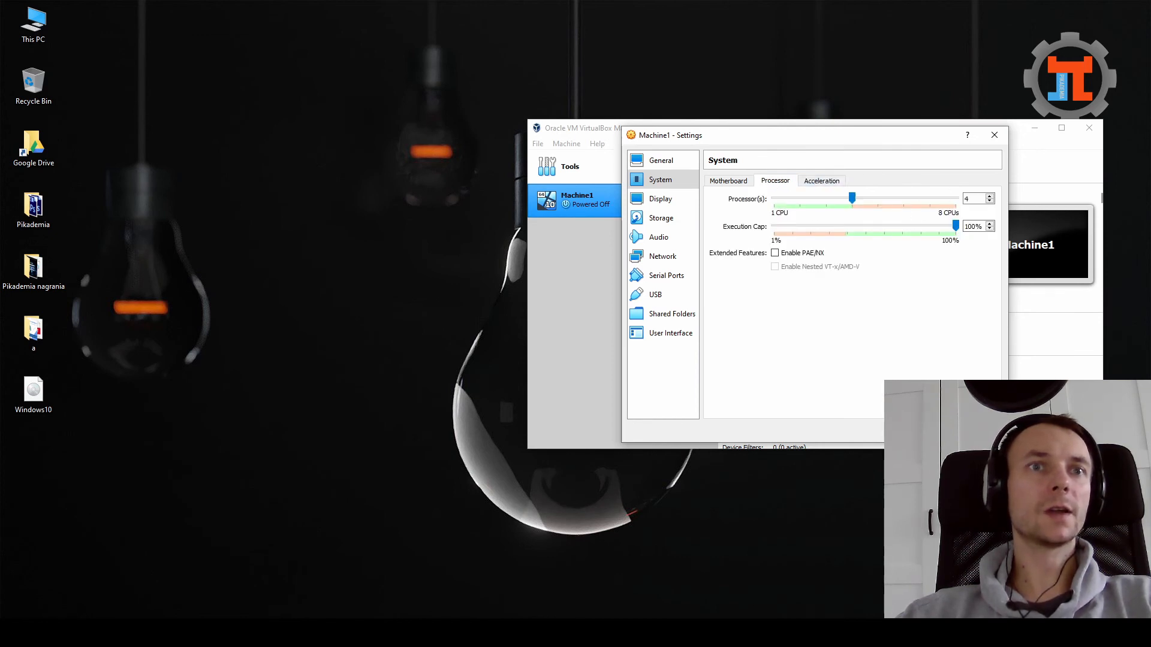
{"action": "left_click", "coordinate": [931, 430]}
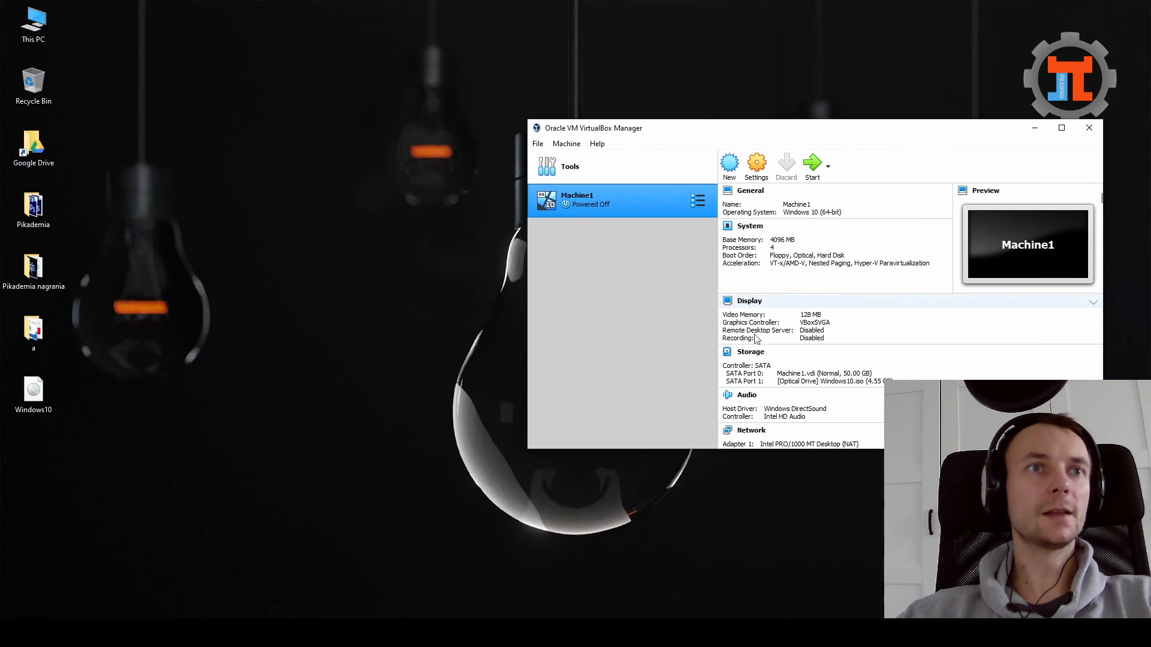
Start Machine1, dismiss the keyboard capture notice and boot into the installed Windows desktop.
{"action": "left_click", "coordinate": [563, 145]}
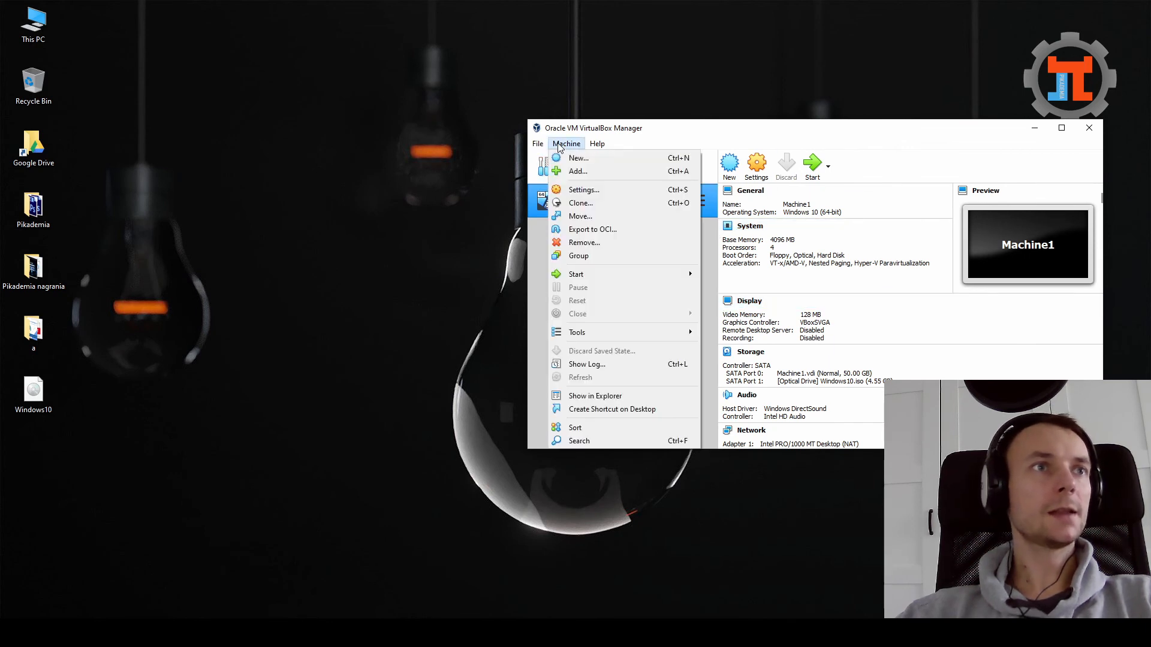
{"action": "left_click", "coordinate": [672, 342]}
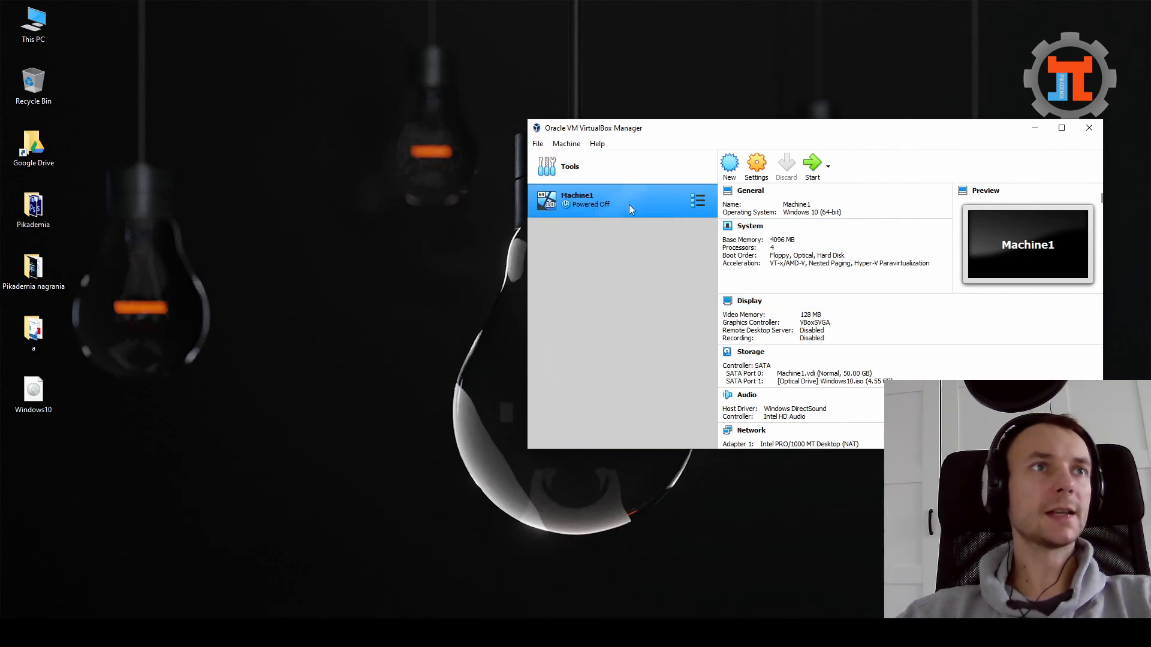
{"action": "left_click", "coordinate": [813, 167]}
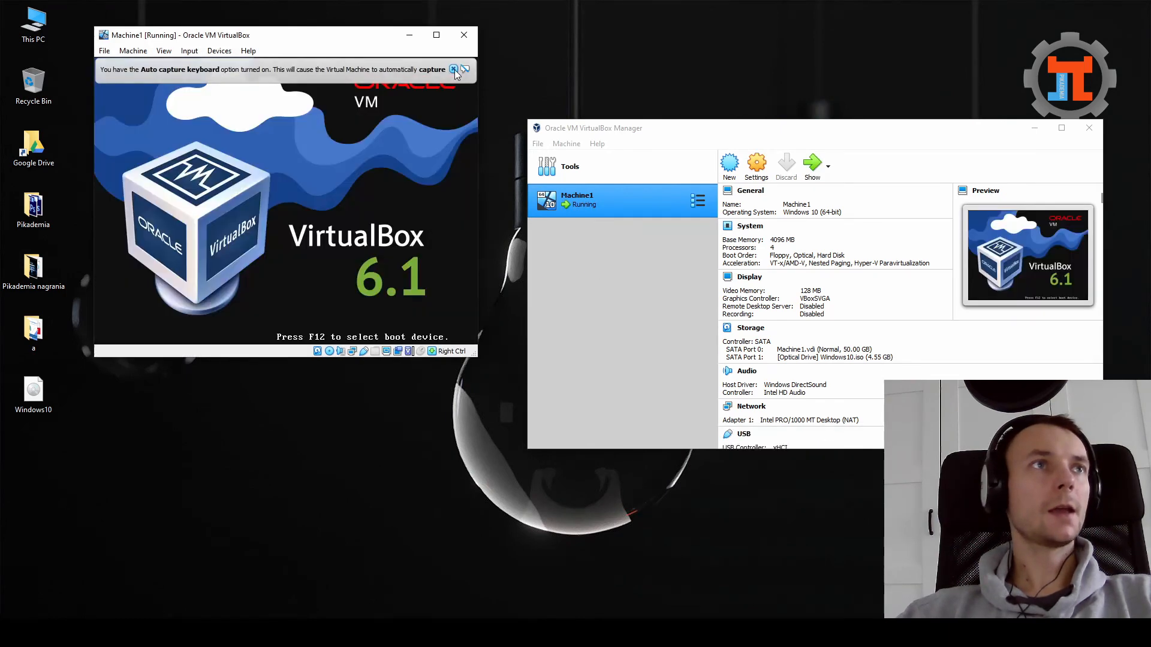
{"action": "left_click", "coordinate": [453, 69]}
{"action": "left_click_drag", "start_coordinate": [364, 43], "coordinate": [474, 106]}
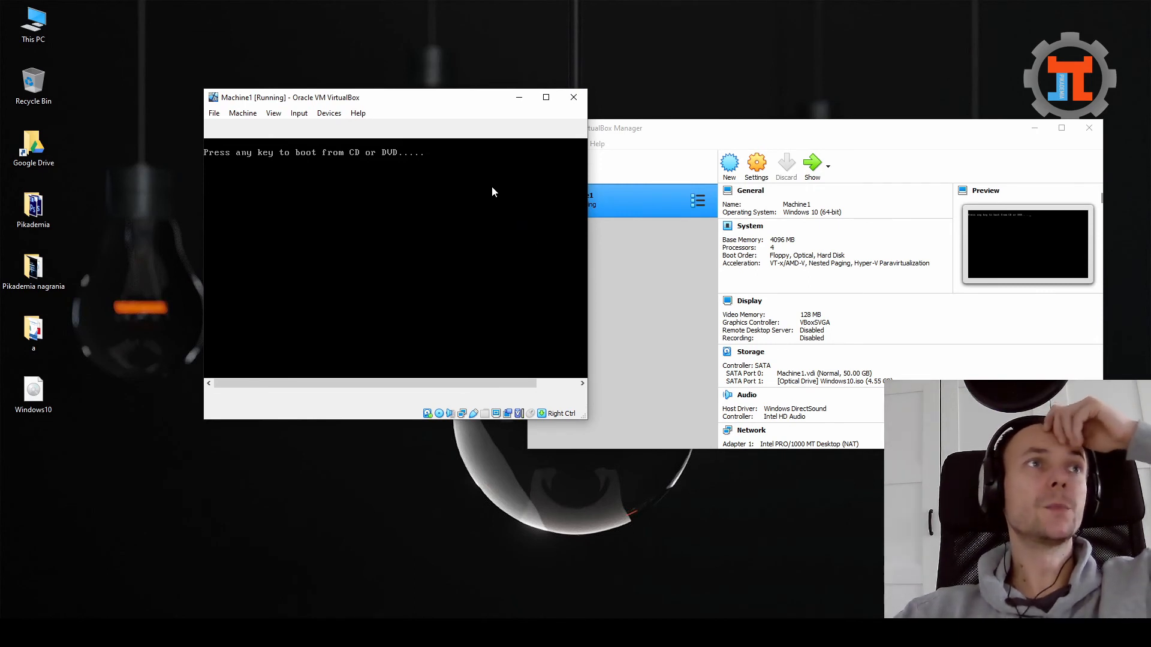
{"action": "key", "text": "Return"}
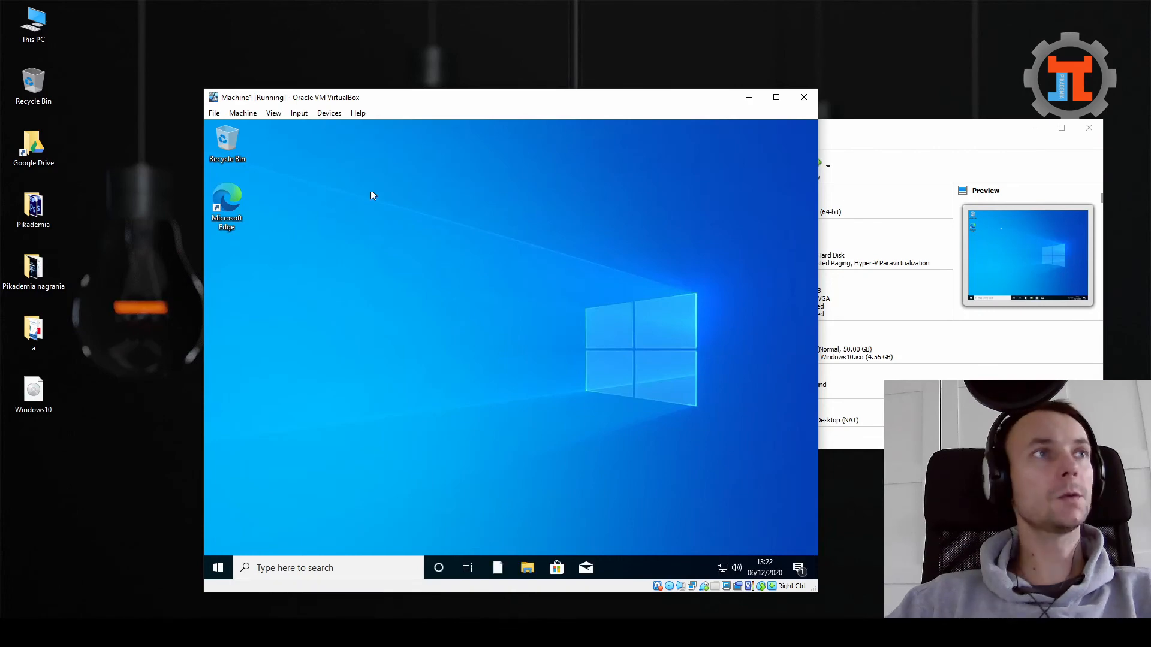
Remove Windows10.iso from the optical drive of the running Machine1.
{"action": "left_click", "coordinate": [334, 114]}
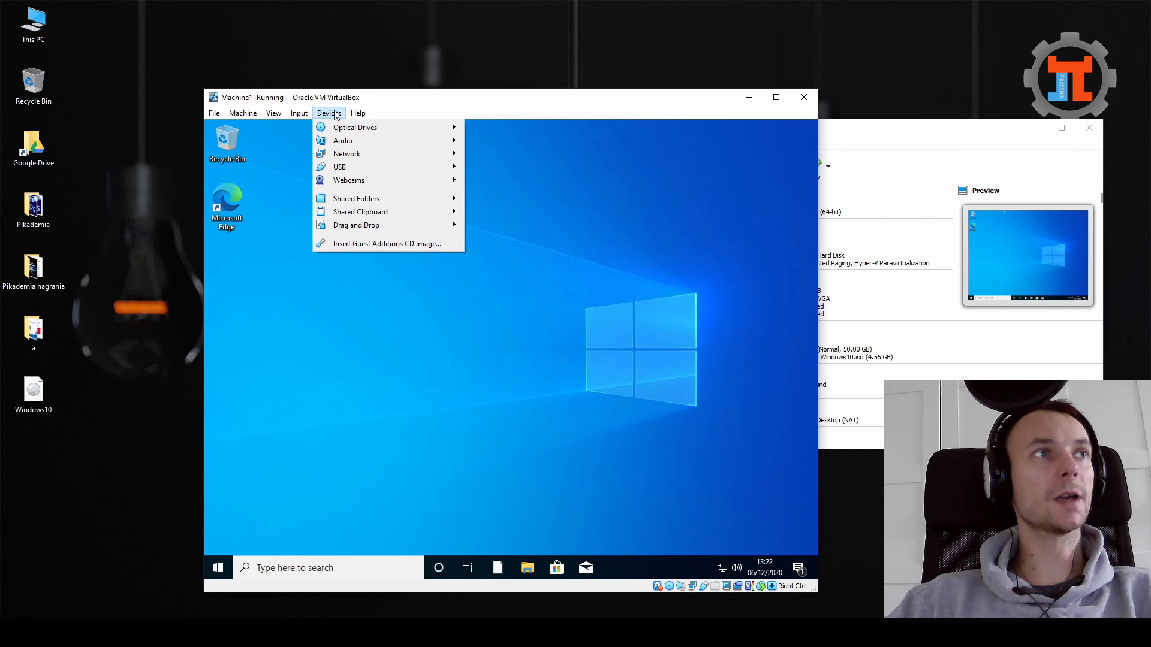
{"action": "mouse_move", "coordinate": [360, 127]}
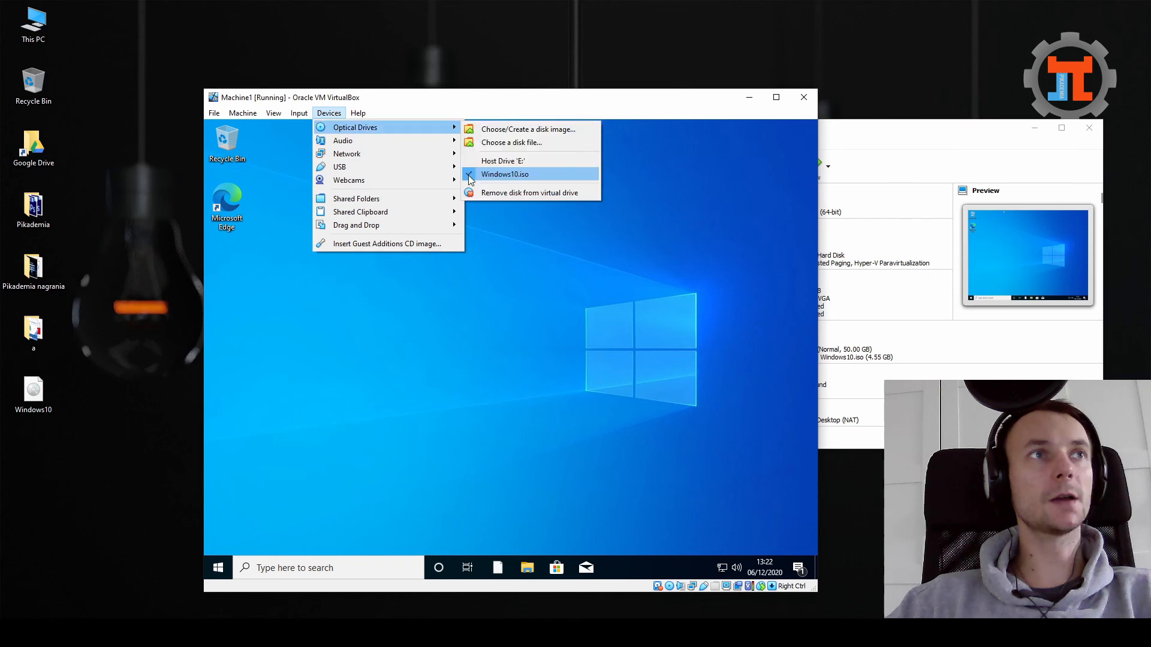
{"action": "left_click", "coordinate": [469, 175]}
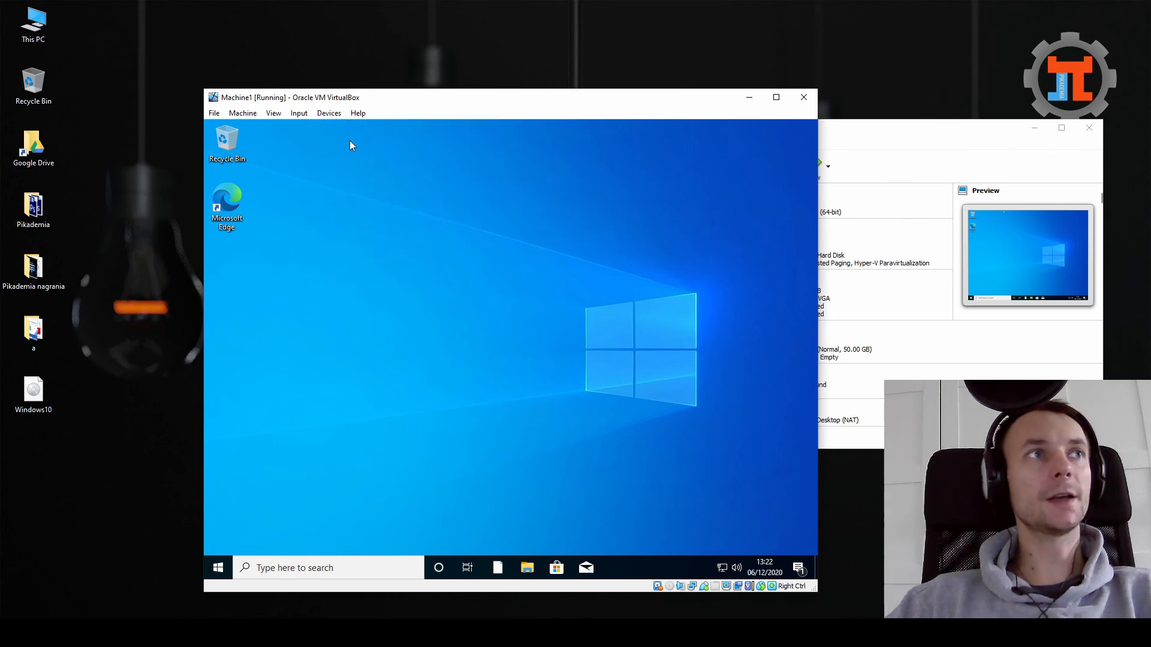
Maximize the Machine1 window to fill the host screen.
{"action": "left_click", "coordinate": [329, 113]}
{"action": "mouse_move", "coordinate": [356, 130]}
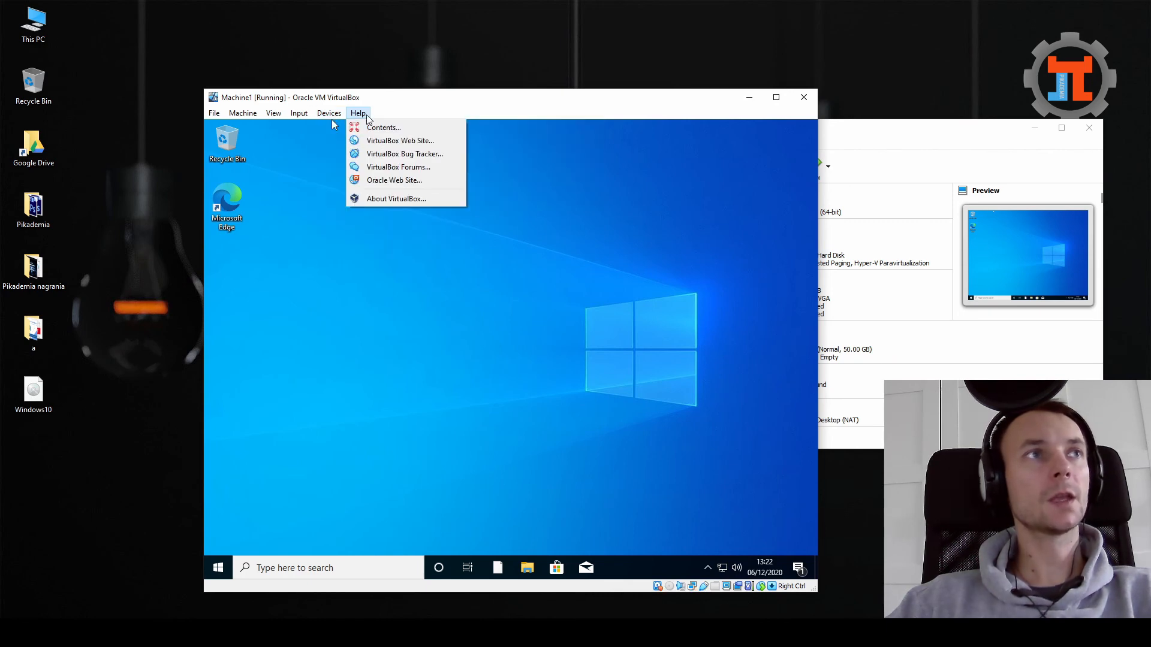
{"action": "mouse_move", "coordinate": [358, 112]}
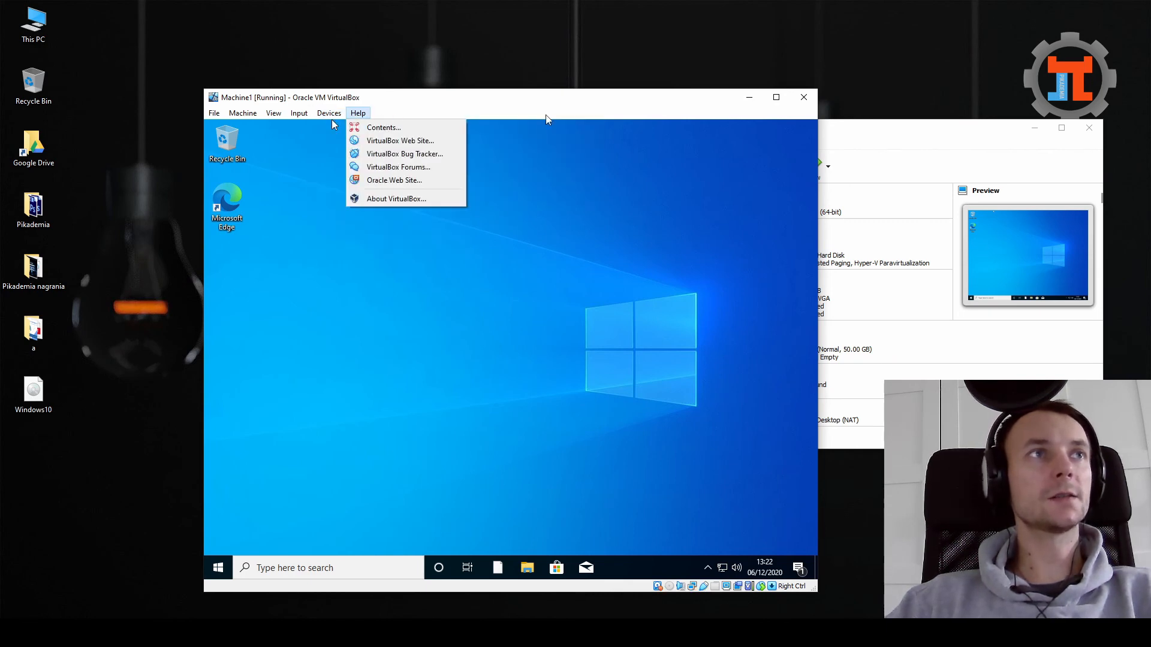
{"action": "left_click", "coordinate": [777, 101]}
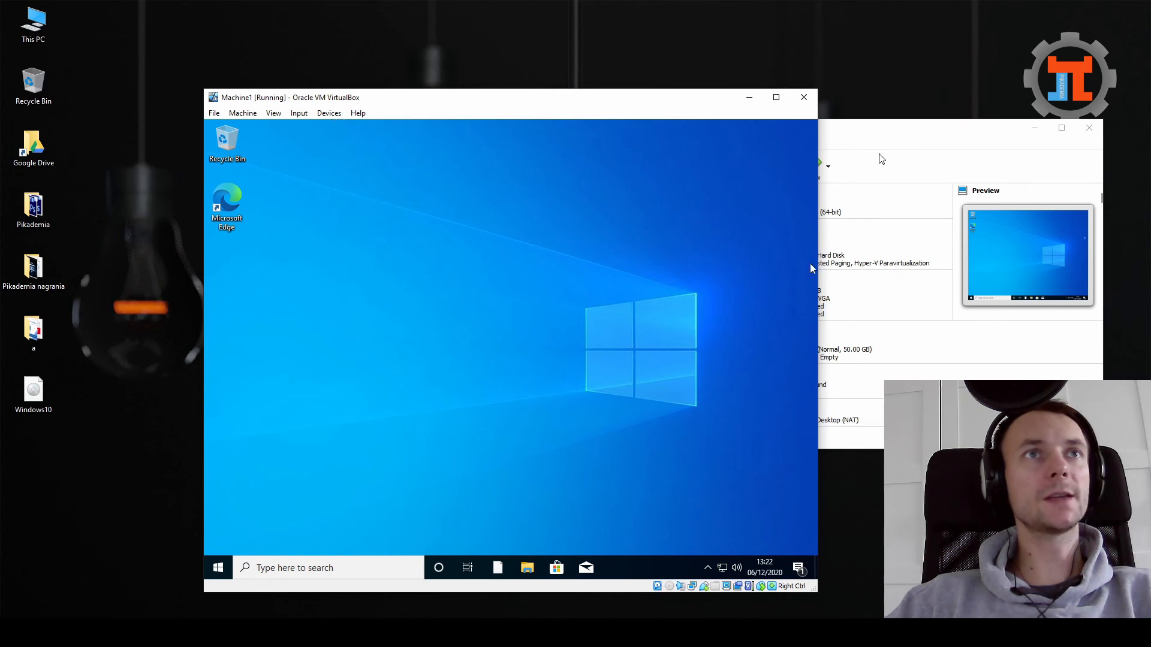
{"action": "left_click", "coordinate": [777, 99]}
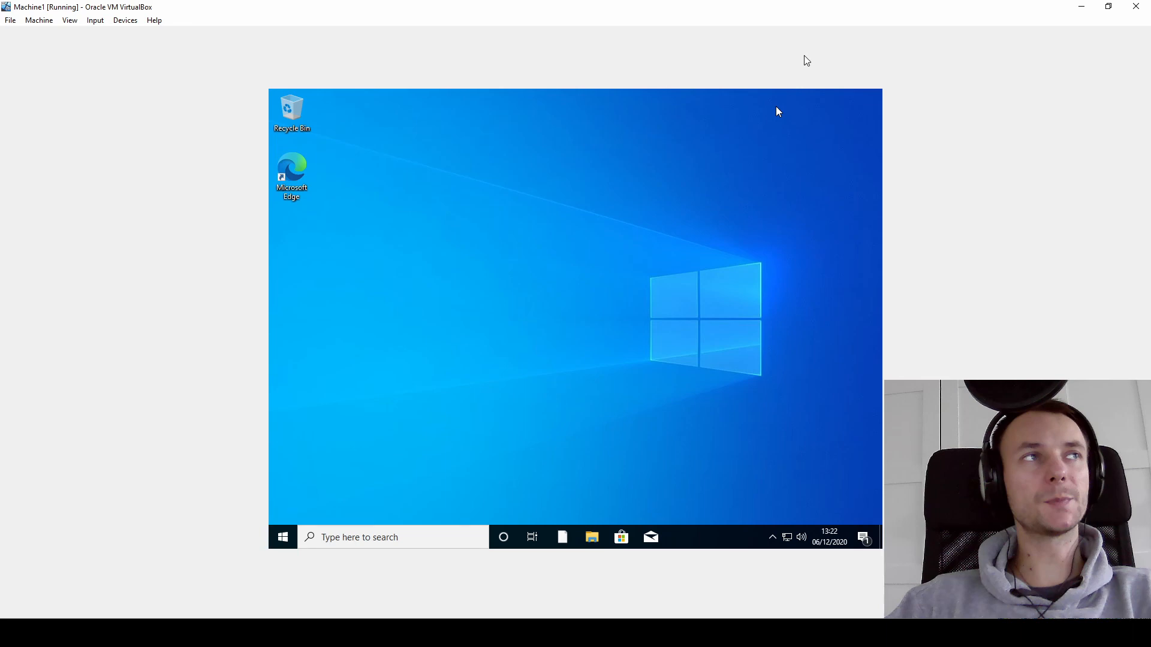
Switch Machine1 to full-screen mode, accept the notice, and return it to windowed mode.
{"action": "left_click", "coordinate": [273, 112]}
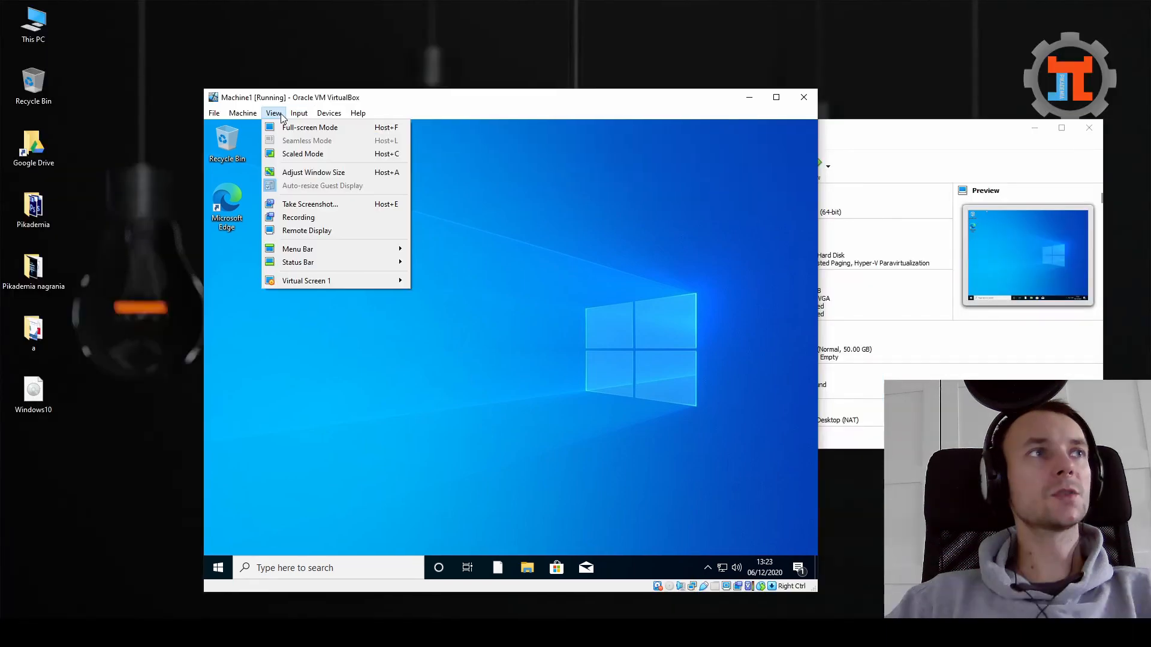
{"action": "left_click", "coordinate": [298, 127]}
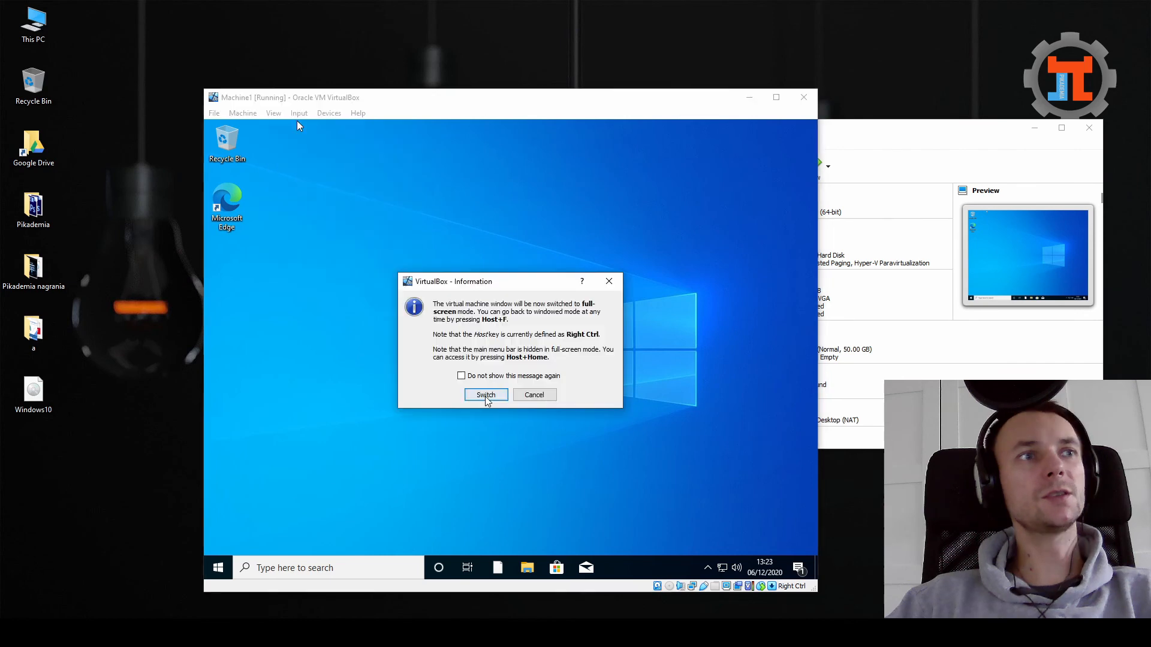
{"action": "left_click", "coordinate": [486, 395]}
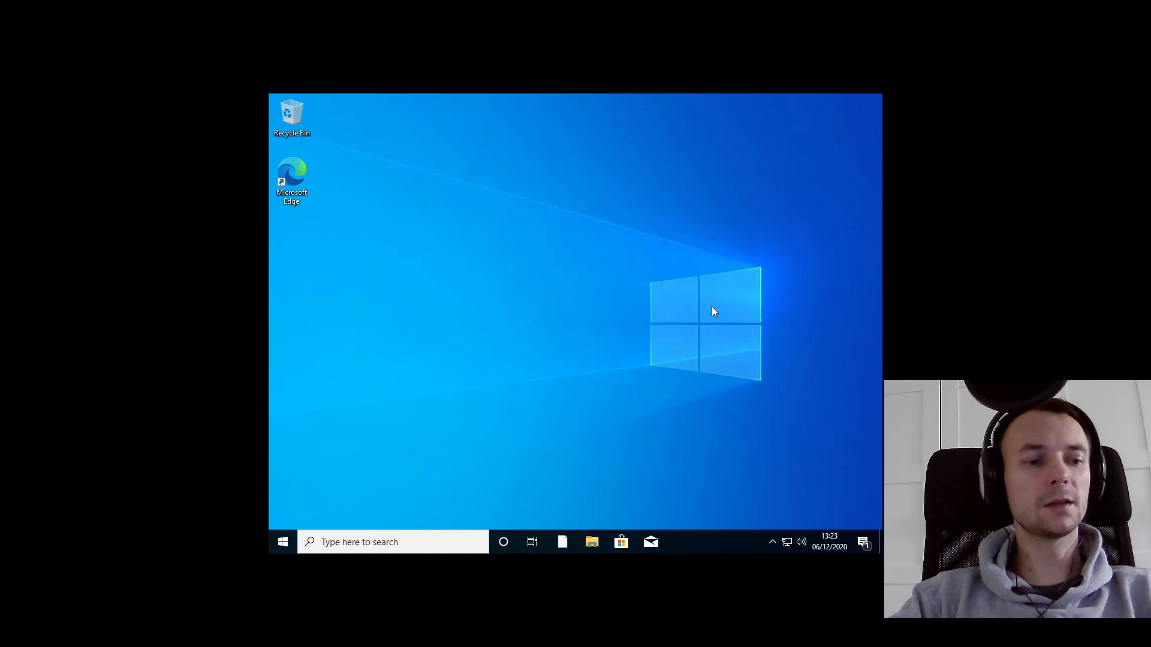
{"action": "key", "text": "ctrl+f"}
Insert the Guest Additions CD image into Machine1, run VBoxWindowsAdditions.exe from it and allow it to make changes.
{"action": "left_click", "coordinate": [313, 25]}
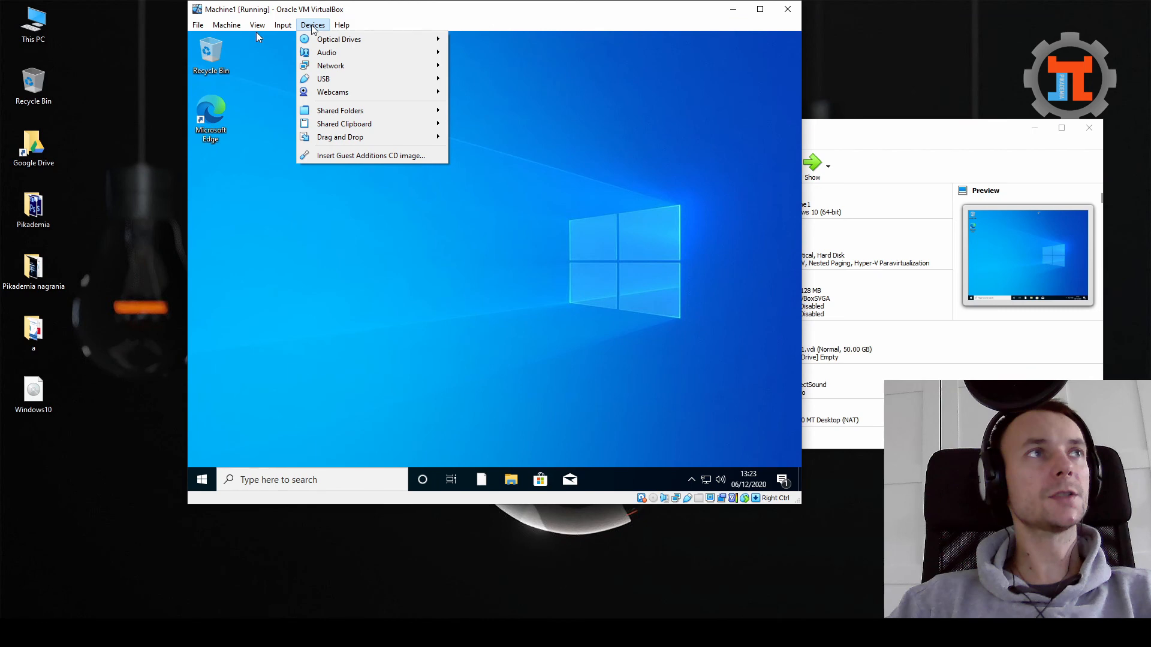
{"action": "left_click", "coordinate": [393, 156]}
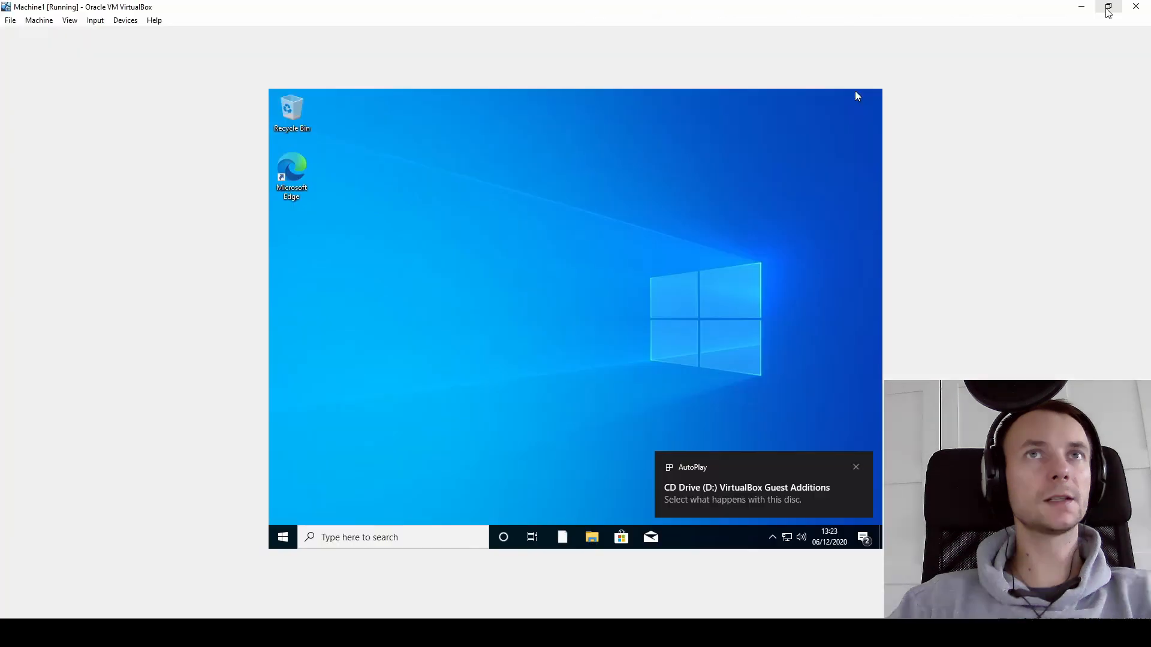
{"action": "left_click", "coordinate": [1108, 9]}
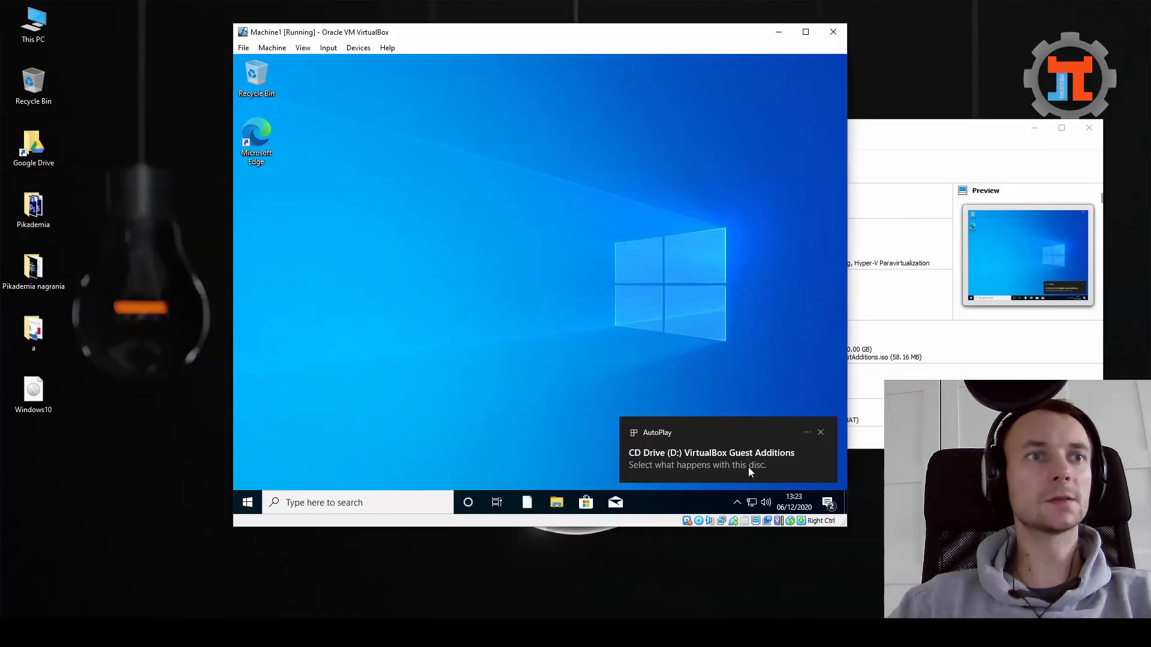
{"action": "left_click", "coordinate": [748, 466]}
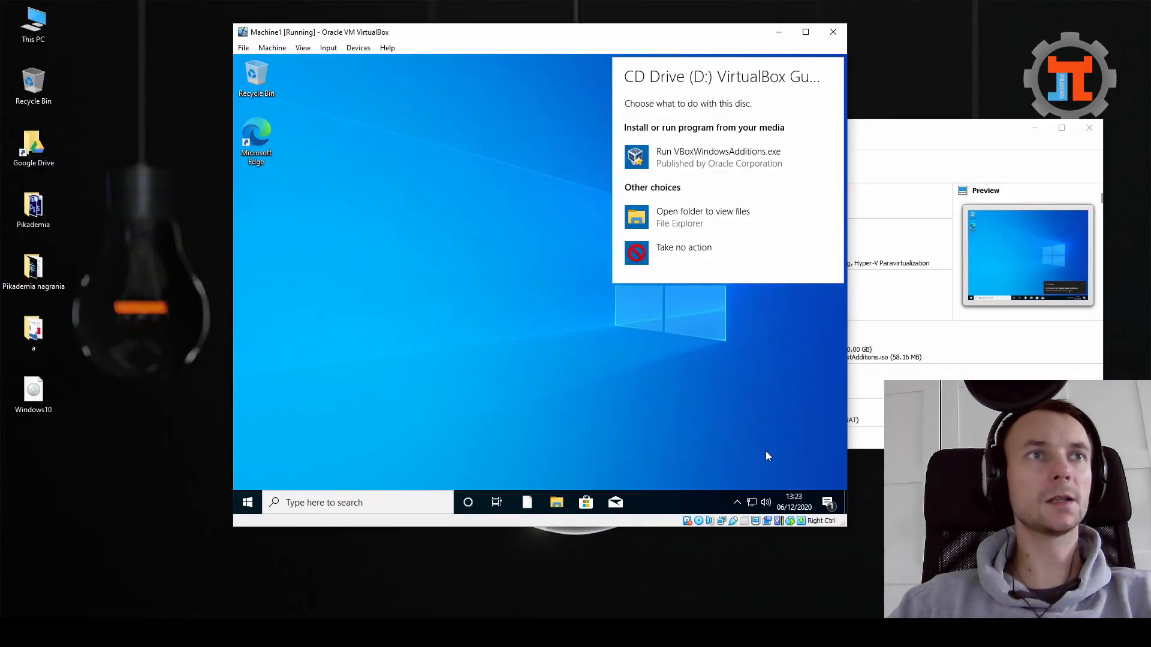
{"action": "left_click", "coordinate": [705, 157]}
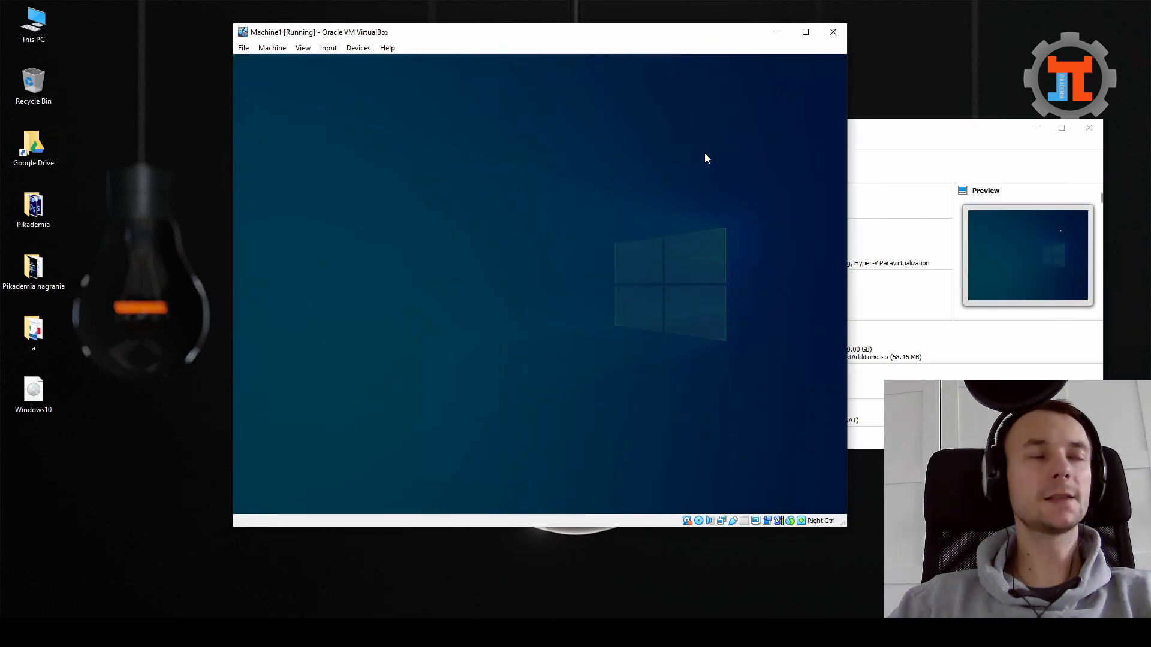
{"action": "left_click", "coordinate": [486, 362]}
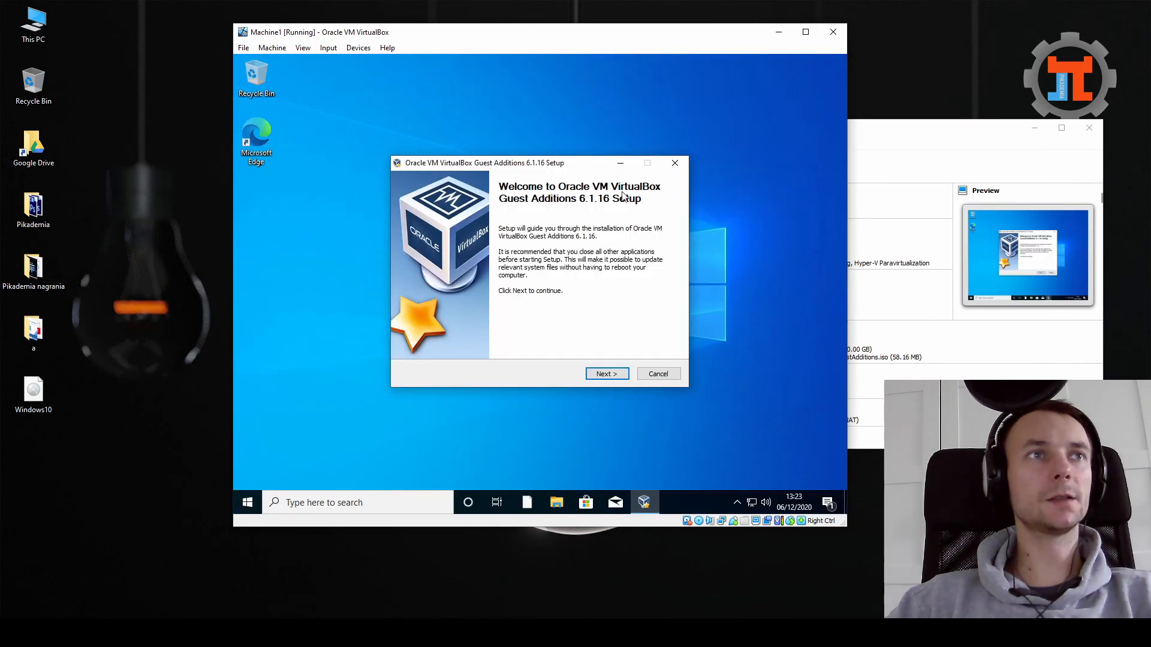
Install Guest Additions 6.1.16 with the default components and Oracle device software, reboot immediately and dismiss the mouse pointer integration notice.
{"action": "left_click", "coordinate": [607, 374]}
{"action": "left_click", "coordinate": [608, 373]}
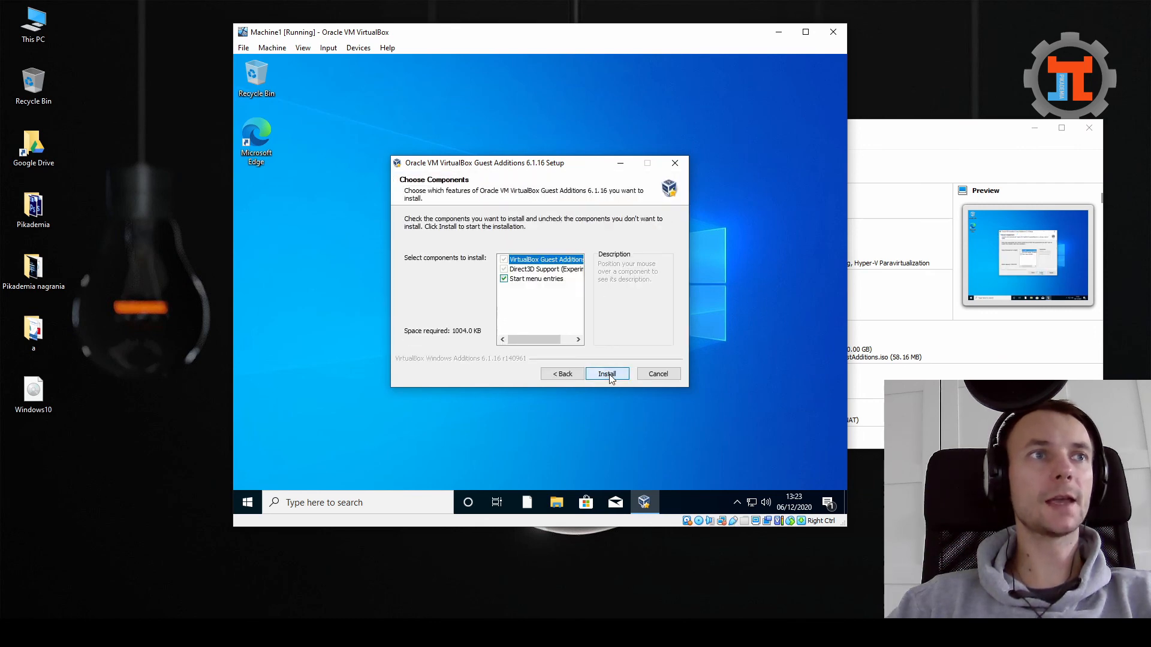
{"action": "left_click", "coordinate": [607, 374]}
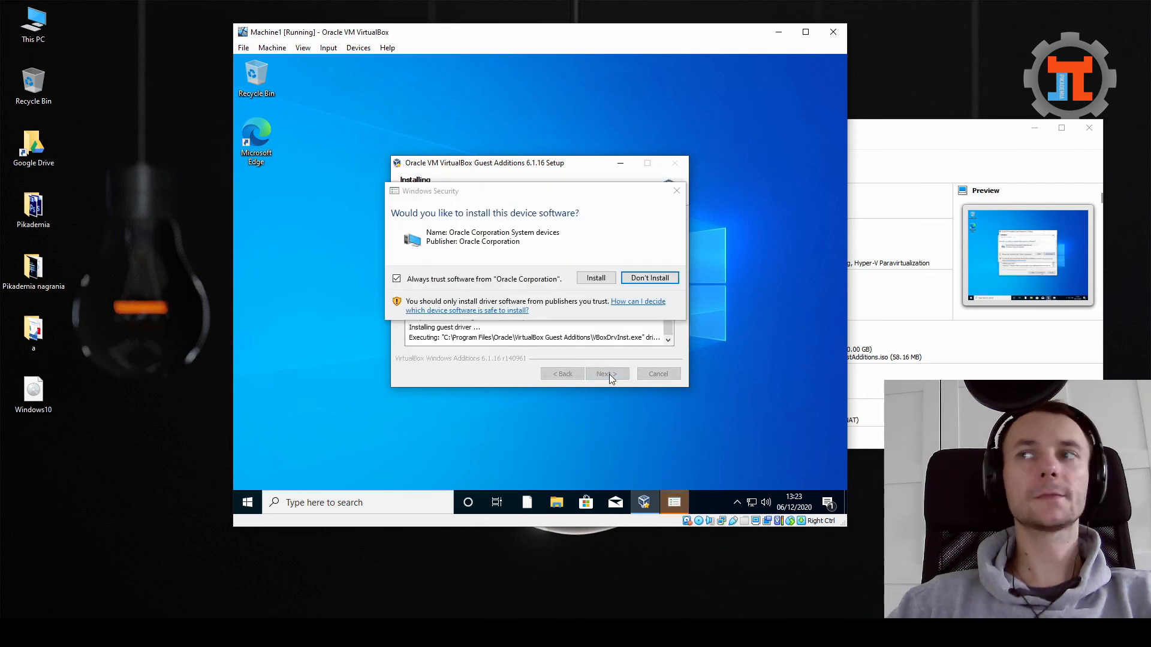
{"action": "left_click", "coordinate": [601, 280]}
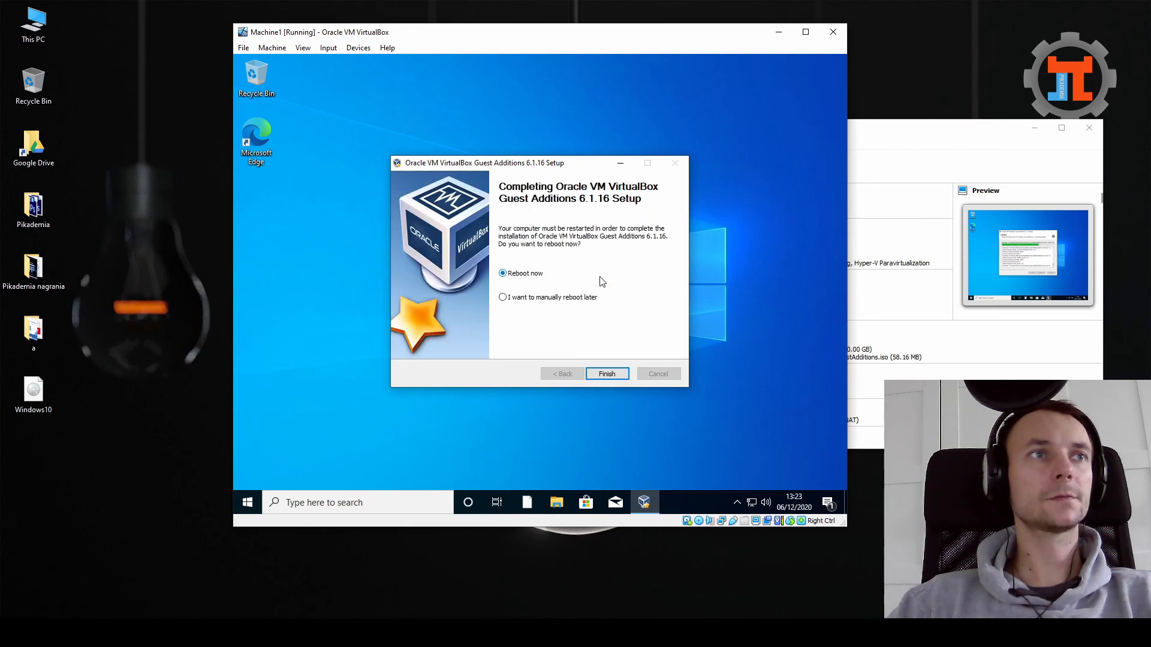
{"action": "left_click", "coordinate": [611, 375]}
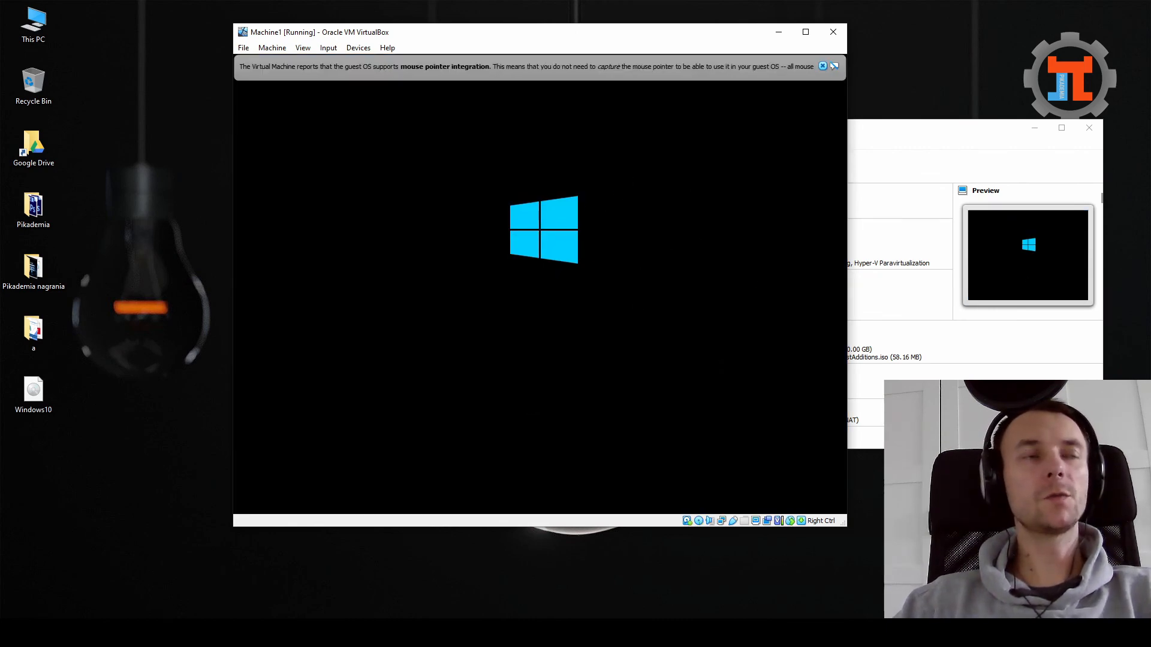
{"action": "left_click", "coordinate": [821, 66]}
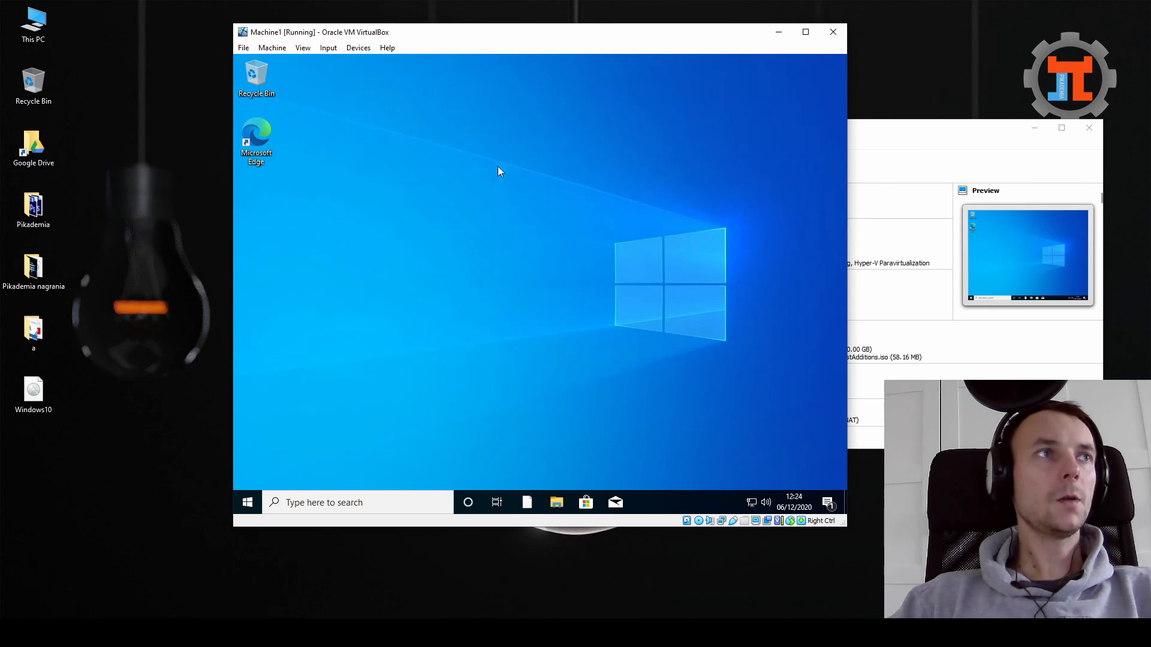
{"action": "left_click", "coordinate": [358, 48]}
{"action": "mouse_move", "coordinate": [387, 48]}
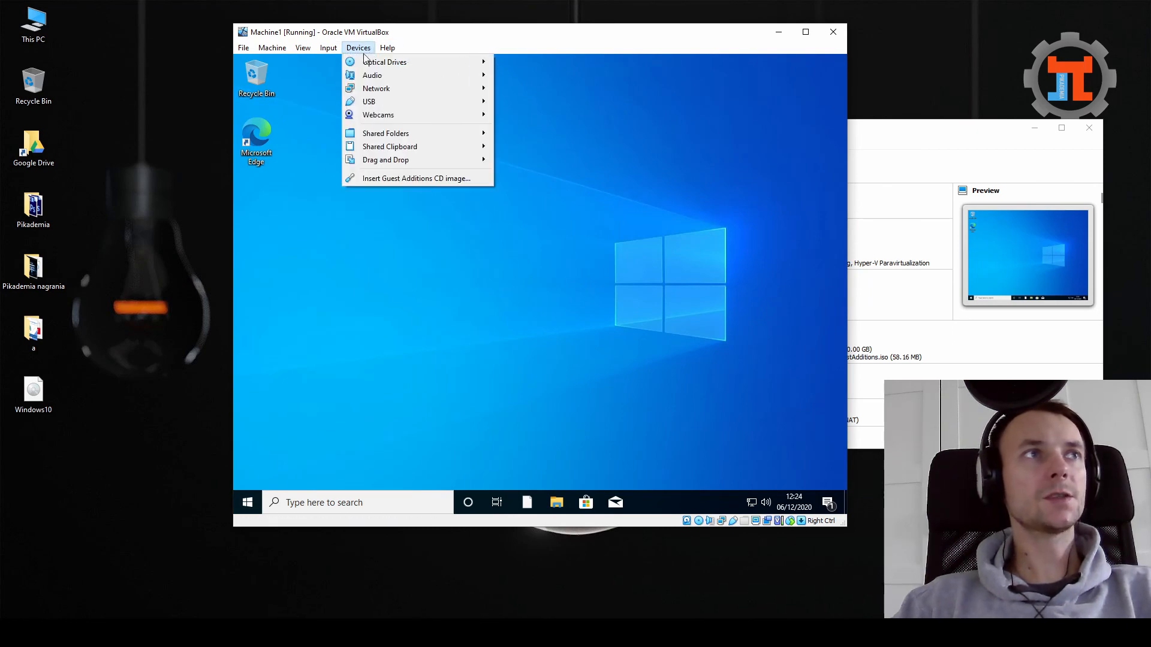
{"action": "left_click", "coordinate": [667, 37]}
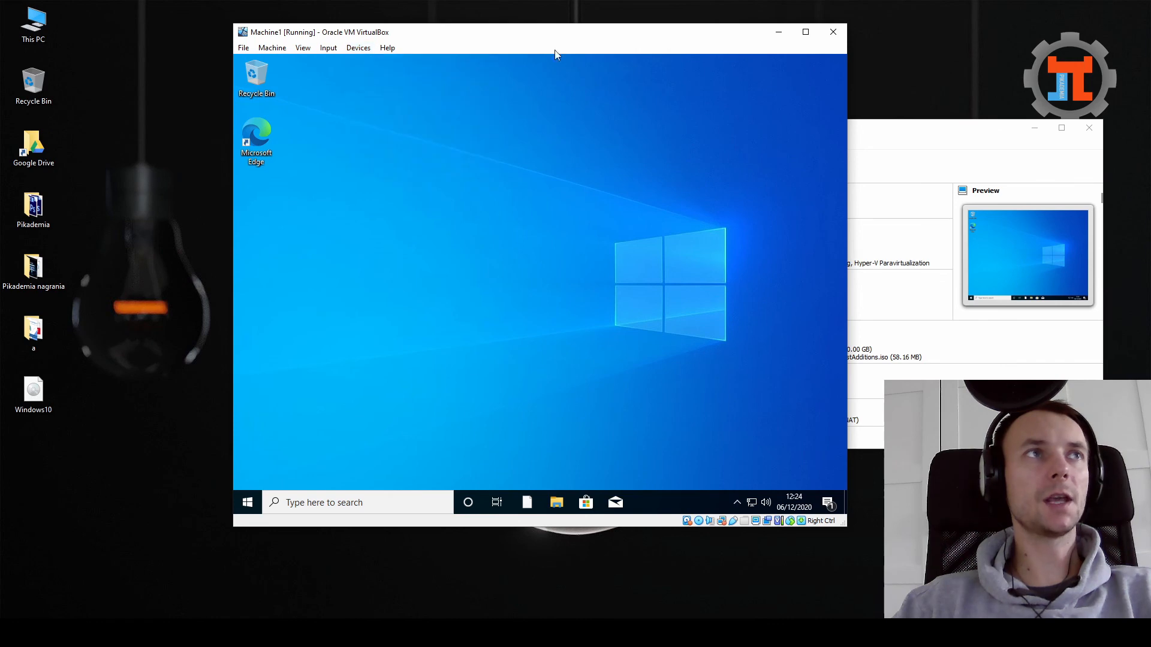
Maximize the Machine1 window and briefly view the guest's Start menu at the new size.
{"action": "left_click", "coordinate": [805, 32]}
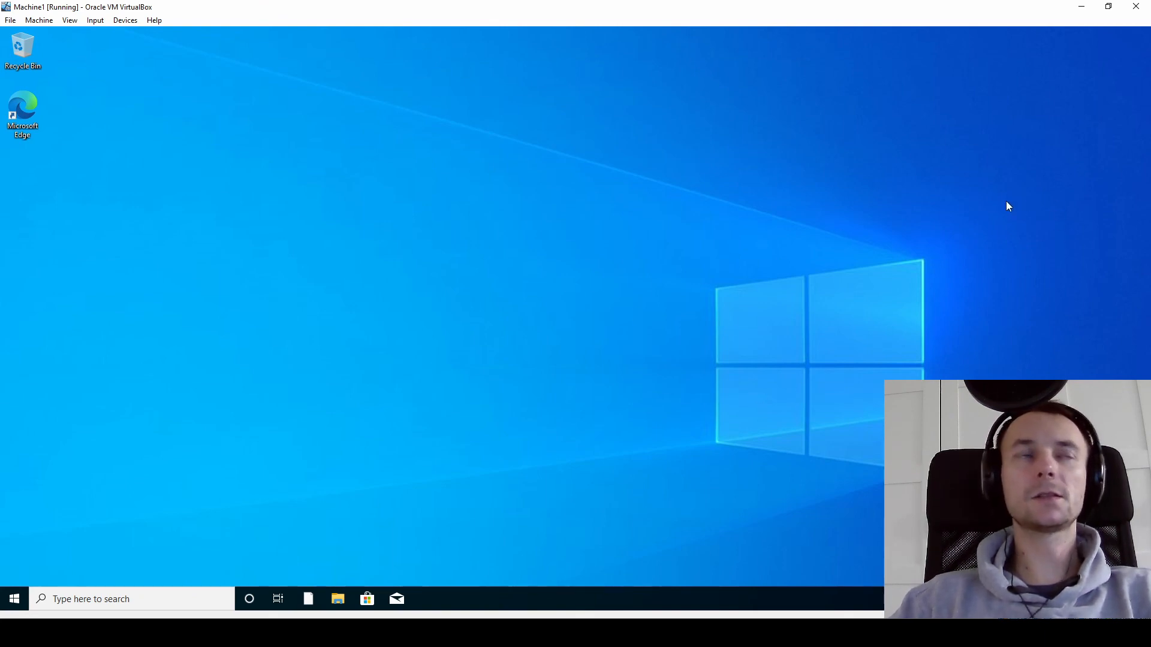
{"action": "left_click", "coordinate": [14, 599]}
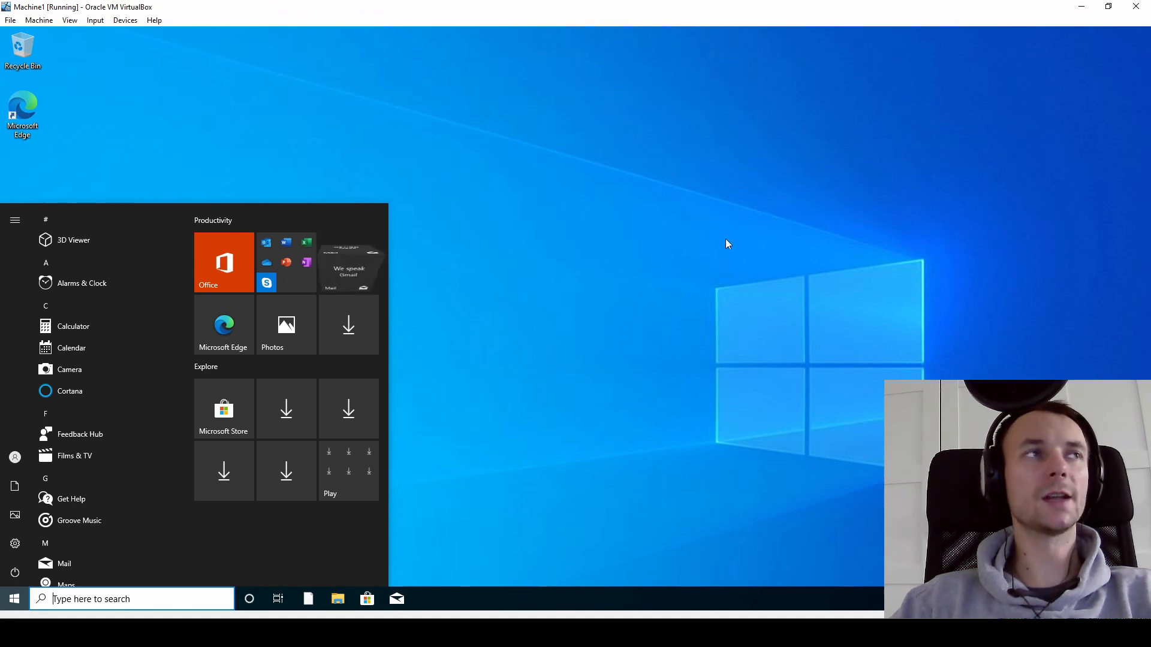
{"action": "left_click", "coordinate": [738, 224]}
Examine the Background page of the guest's Personalisation settings, including its activation notice, and close Settings.
{"action": "right_click", "coordinate": [668, 206]}
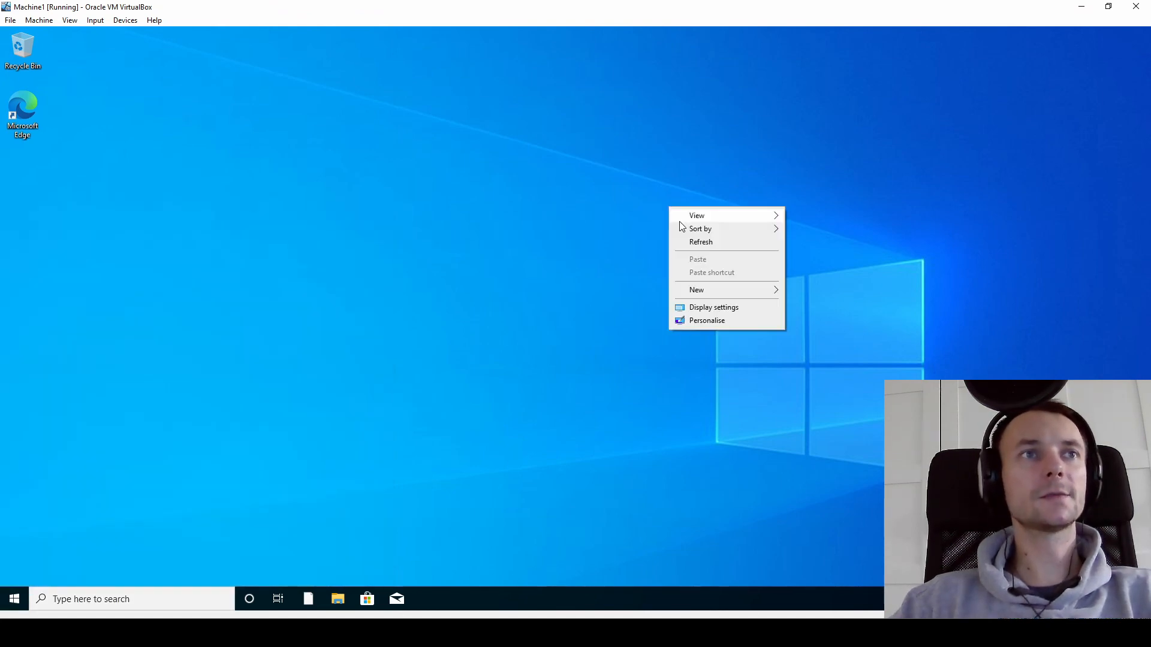
{"action": "left_click", "coordinate": [648, 272]}
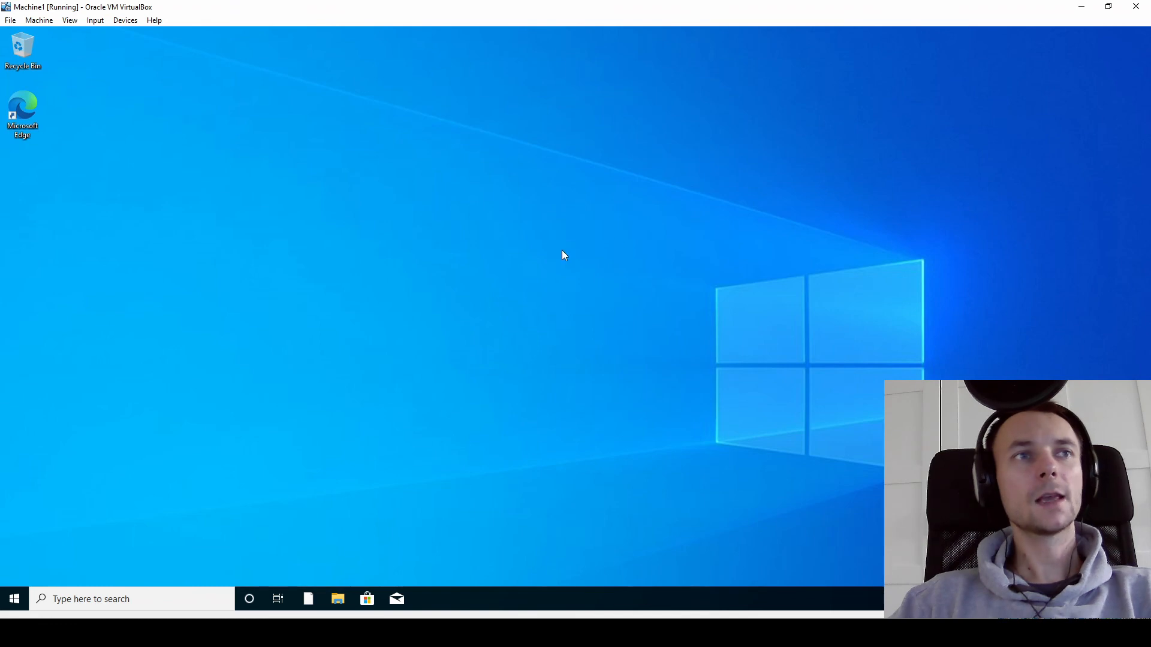
{"action": "right_click", "coordinate": [597, 173]}
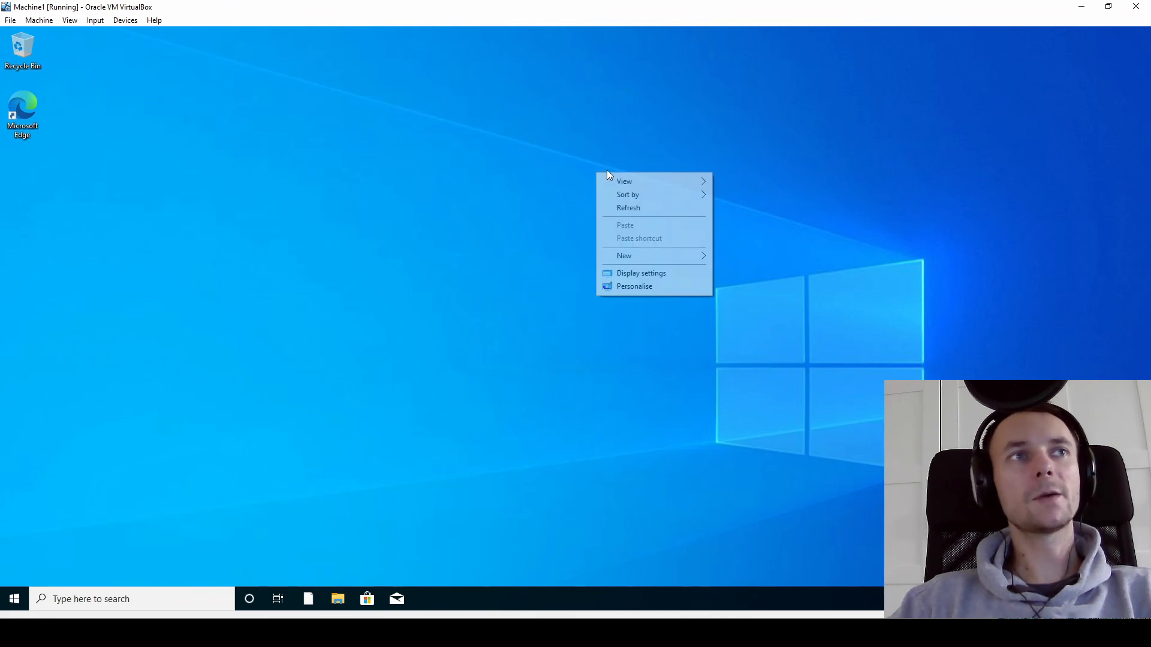
{"action": "left_click", "coordinate": [634, 292]}
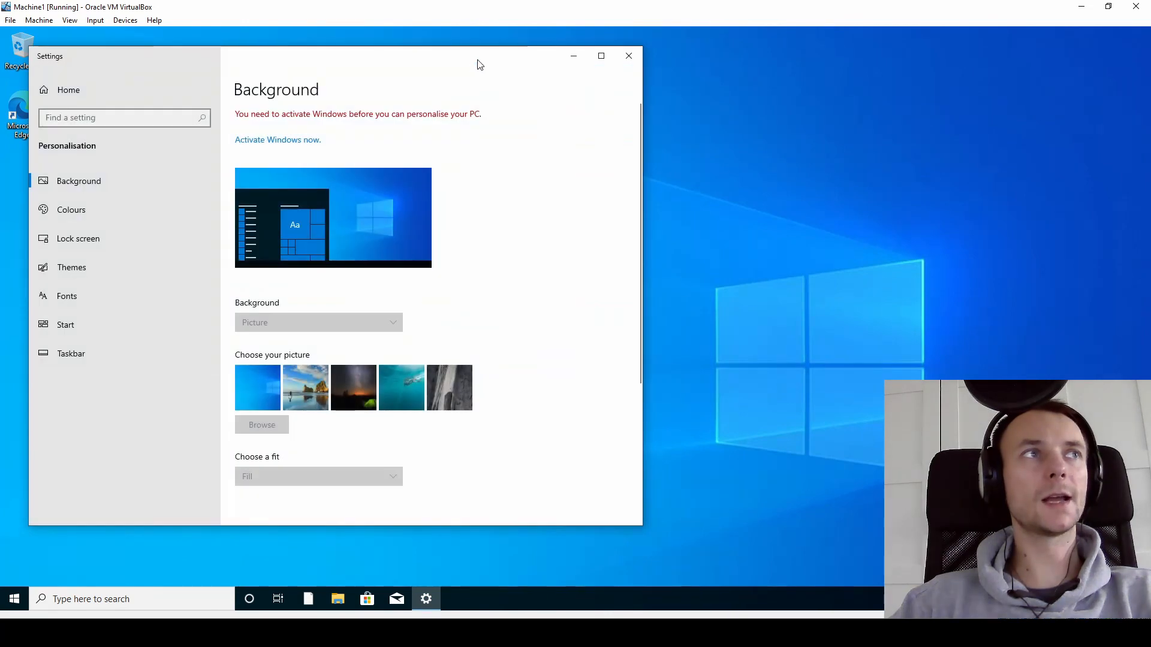
{"action": "left_click_drag", "start_coordinate": [478, 66], "coordinate": [627, 75]}
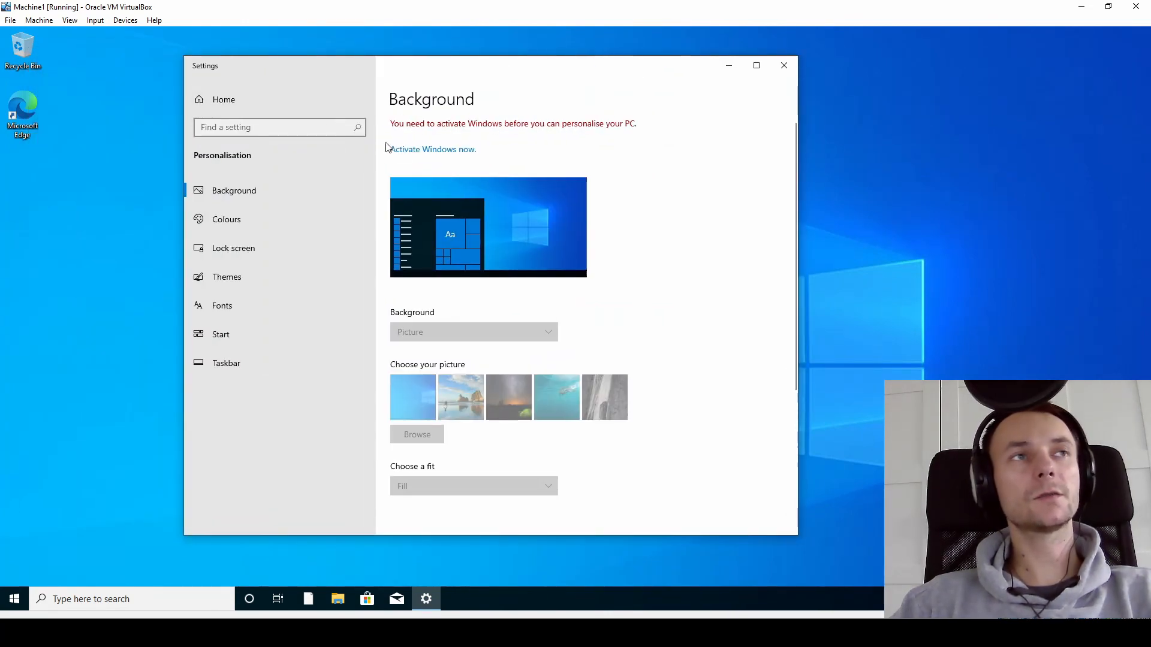
{"action": "left_click", "coordinate": [793, 65]}
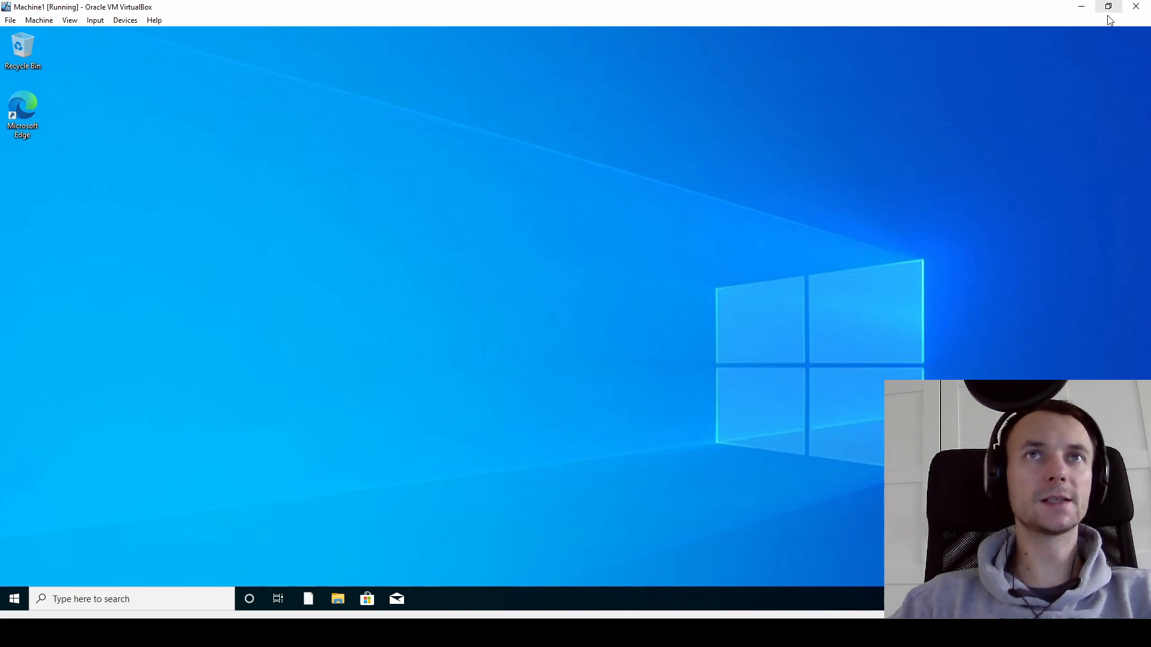
Power off Machine1 and close the VirtualBox Manager.
{"action": "left_click", "coordinate": [1128, 15]}
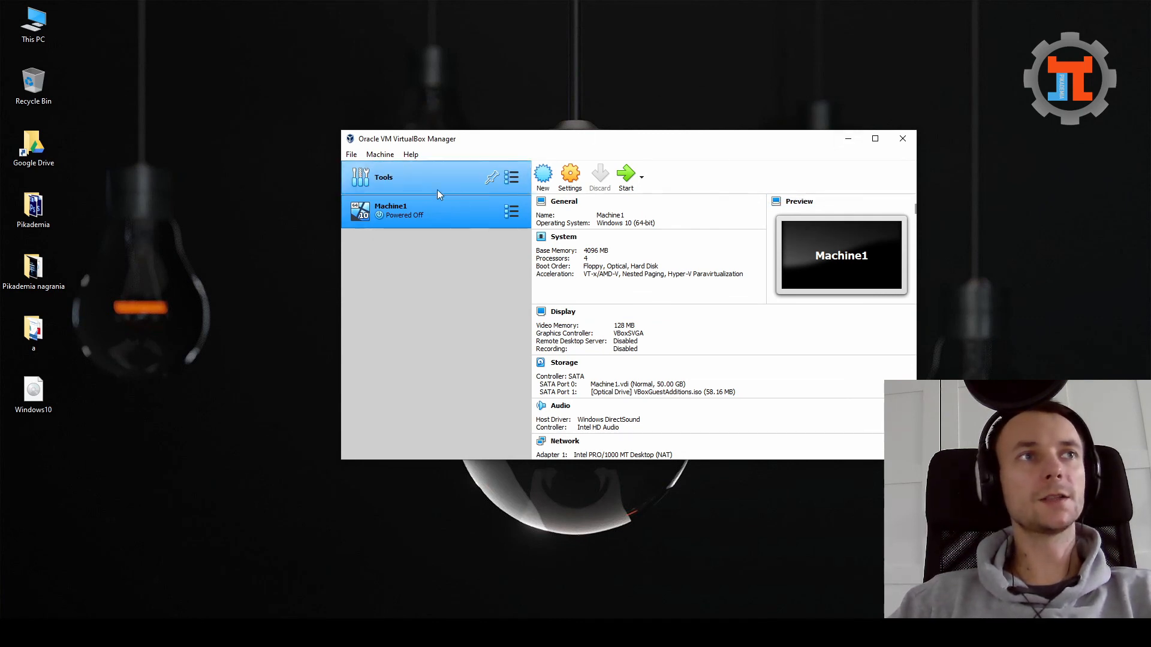
{"action": "left_click", "coordinate": [902, 138]}
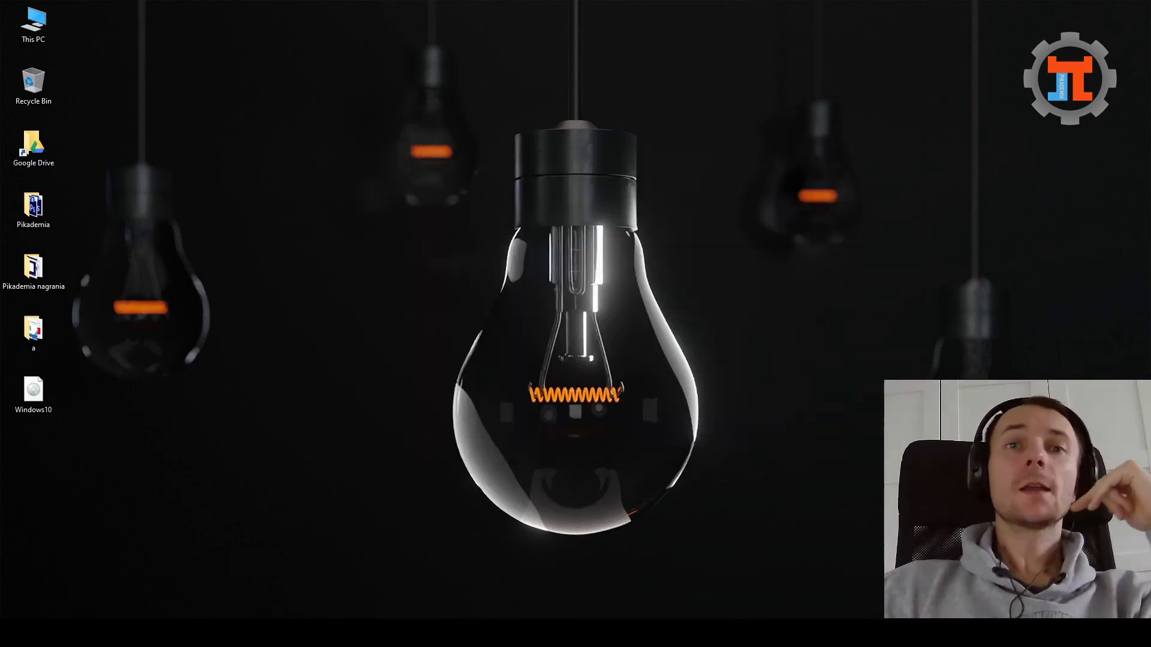